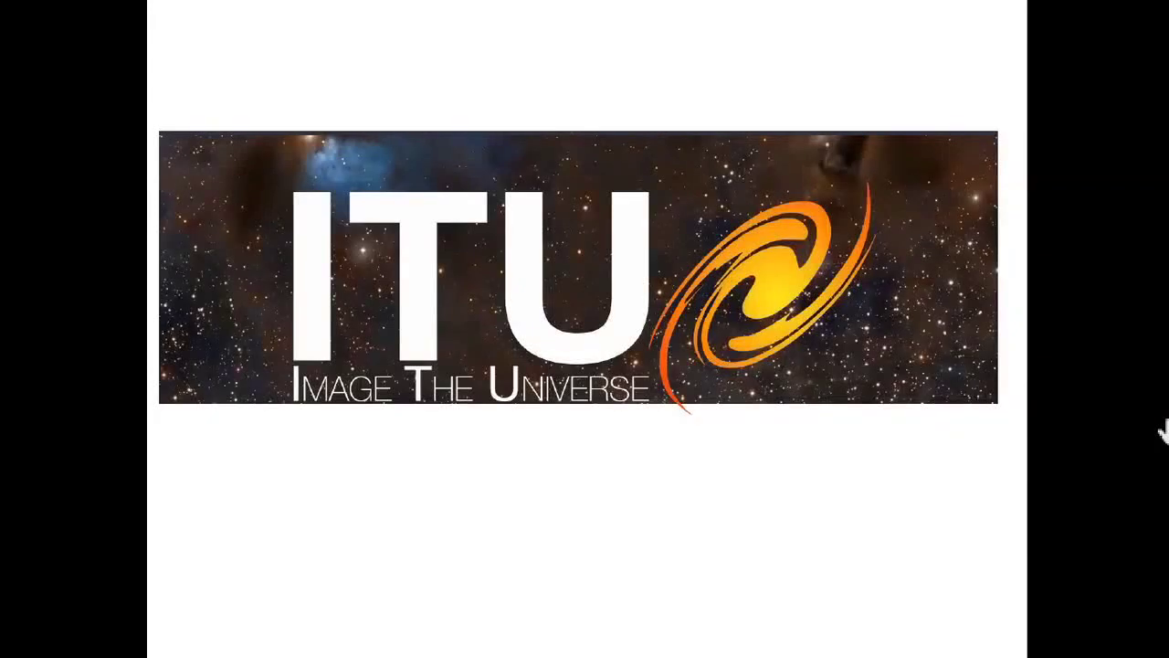
- Advance past the intro slides to reach the Ha-RGB folder in Windows Explorer
{"action": "key", "text": "Right"}
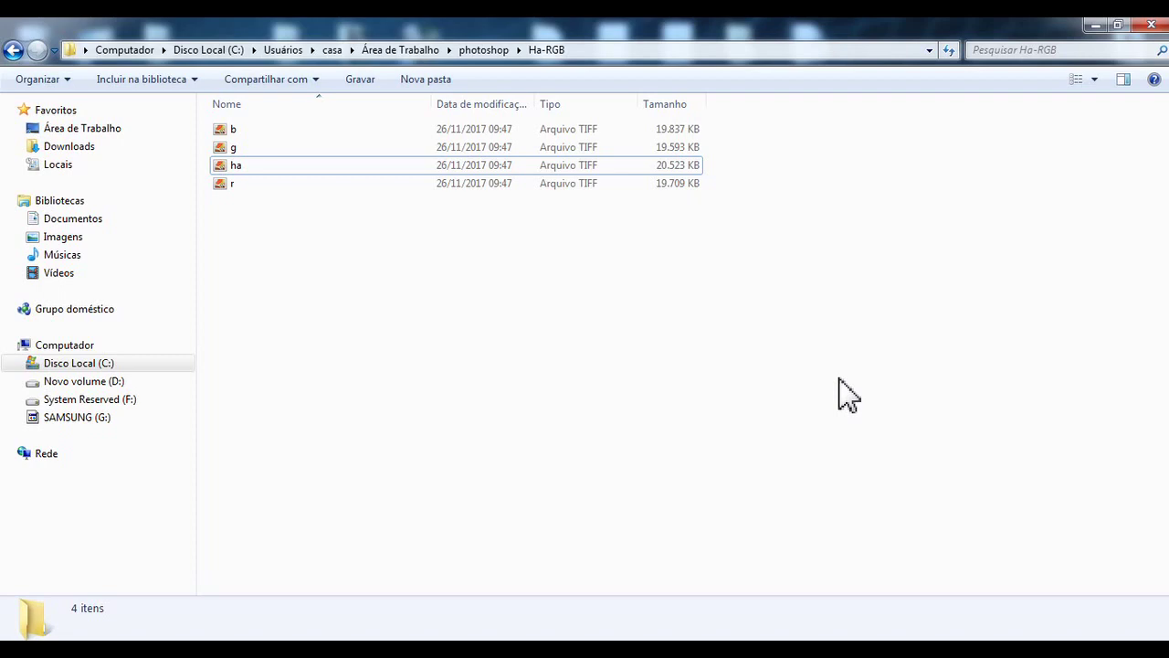
{"action": "double_click", "coordinate": [334, 166]}
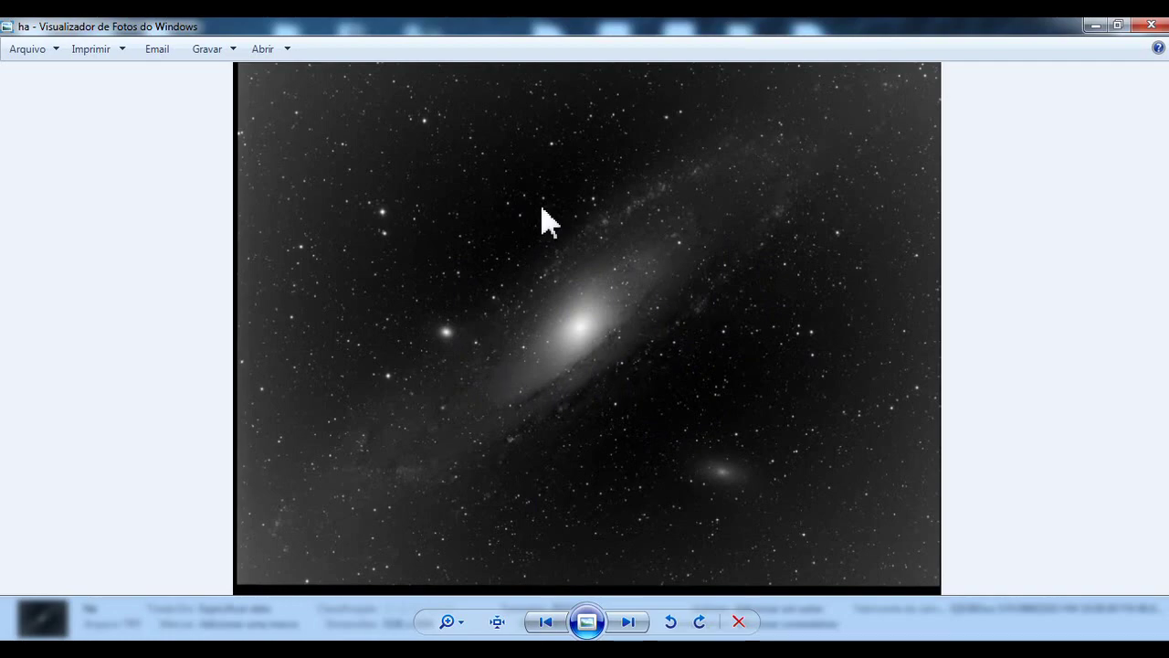
{"action": "key", "text": "Right"}
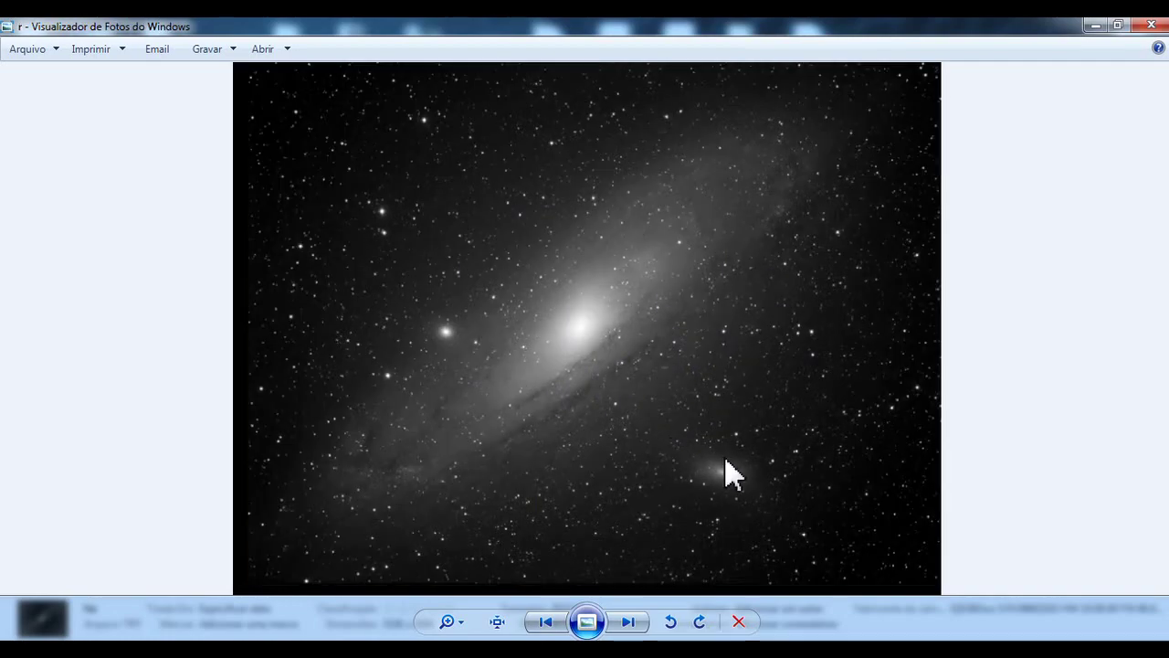
{"action": "key", "text": "Left"}
{"action": "key", "text": "Right"}
{"action": "key", "text": "Left"}
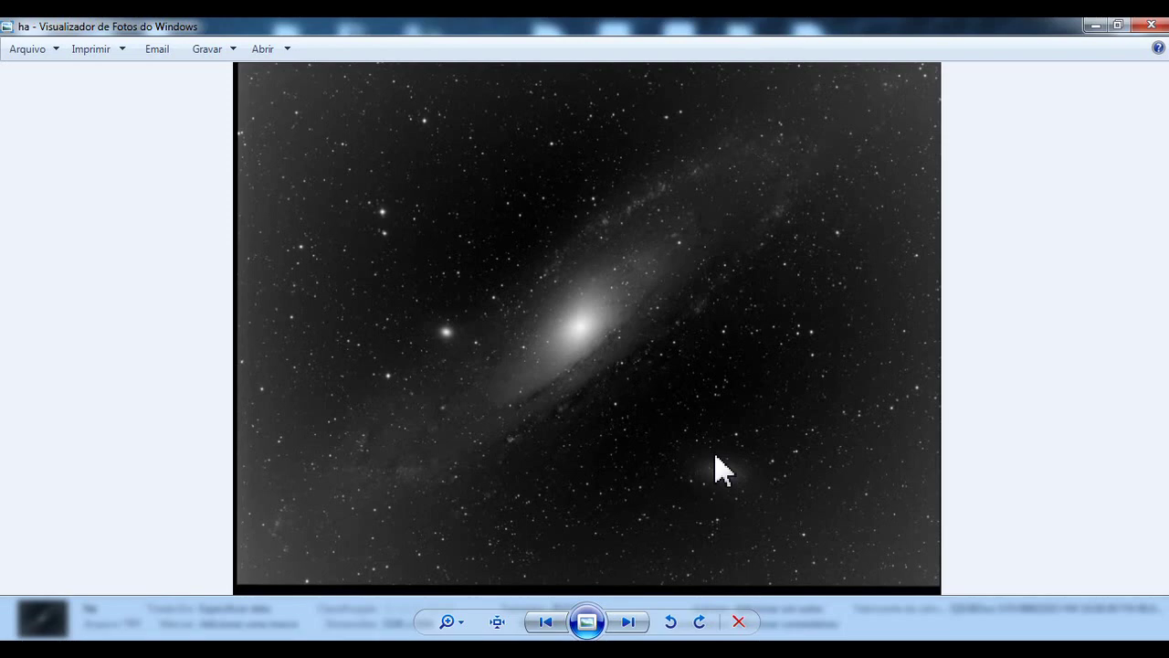
{"action": "key", "text": "Right"}
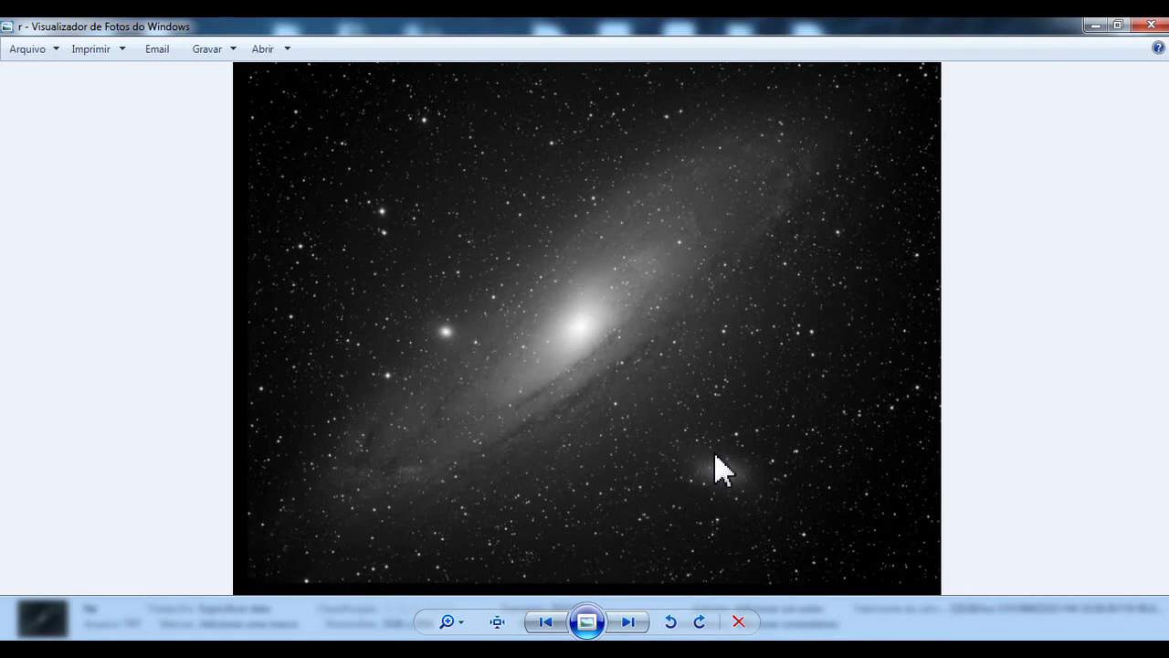
{"action": "key", "text": "Right"}
{"action": "key", "text": "Right"}
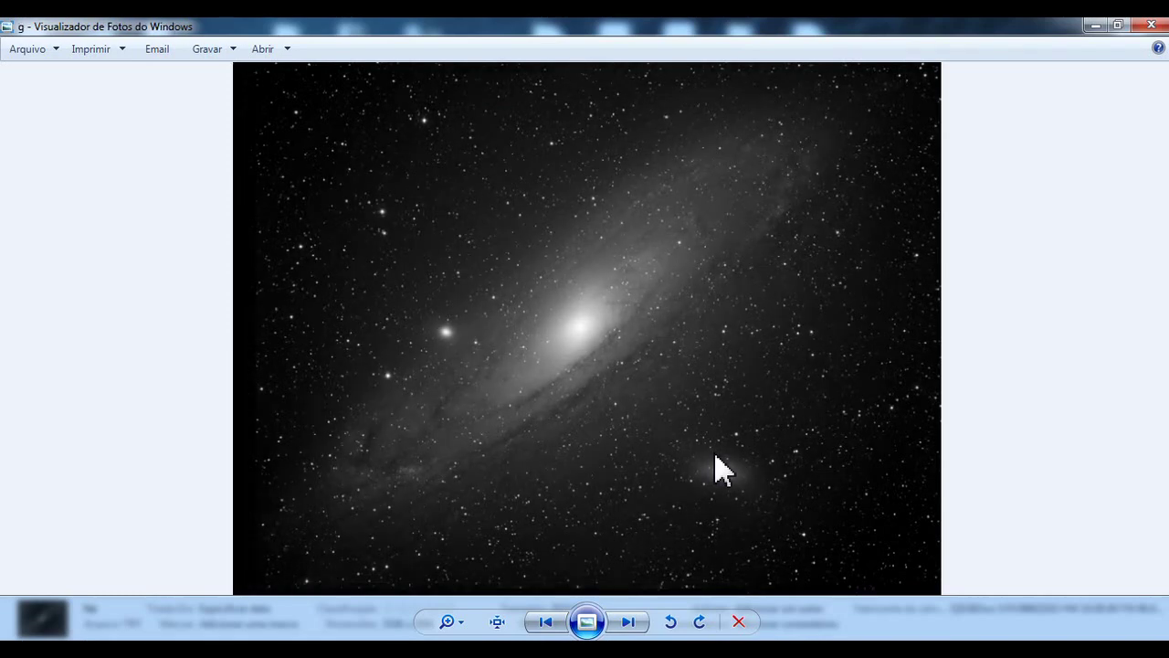
{"action": "key", "text": "Right"}
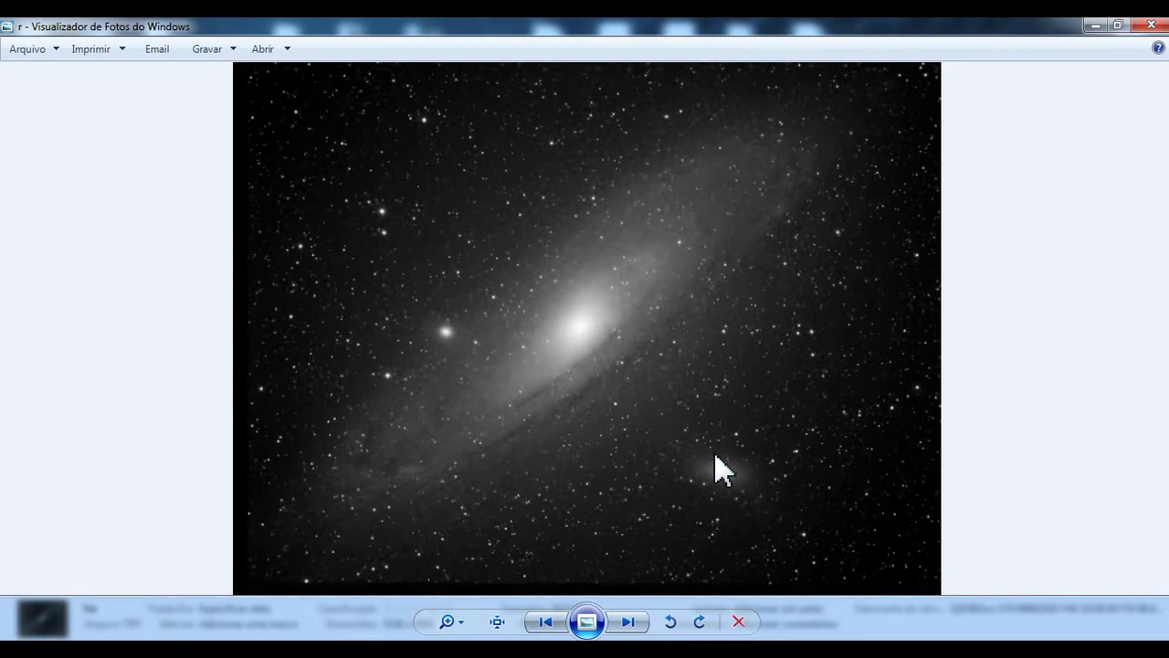
{"action": "left_click", "coordinate": [1151, 25]}
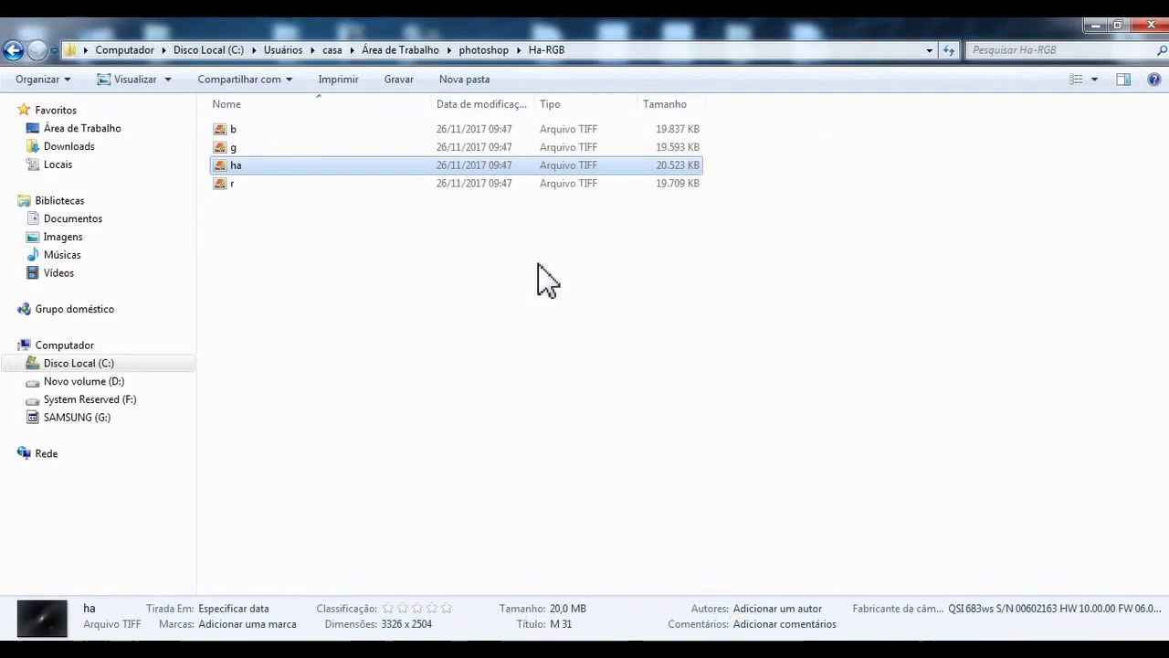
- Select the b, g and r TIFF files in Explorer and drag them onto Photoshop to open them
{"action": "left_click", "coordinate": [343, 182], "text": "ctrl"}
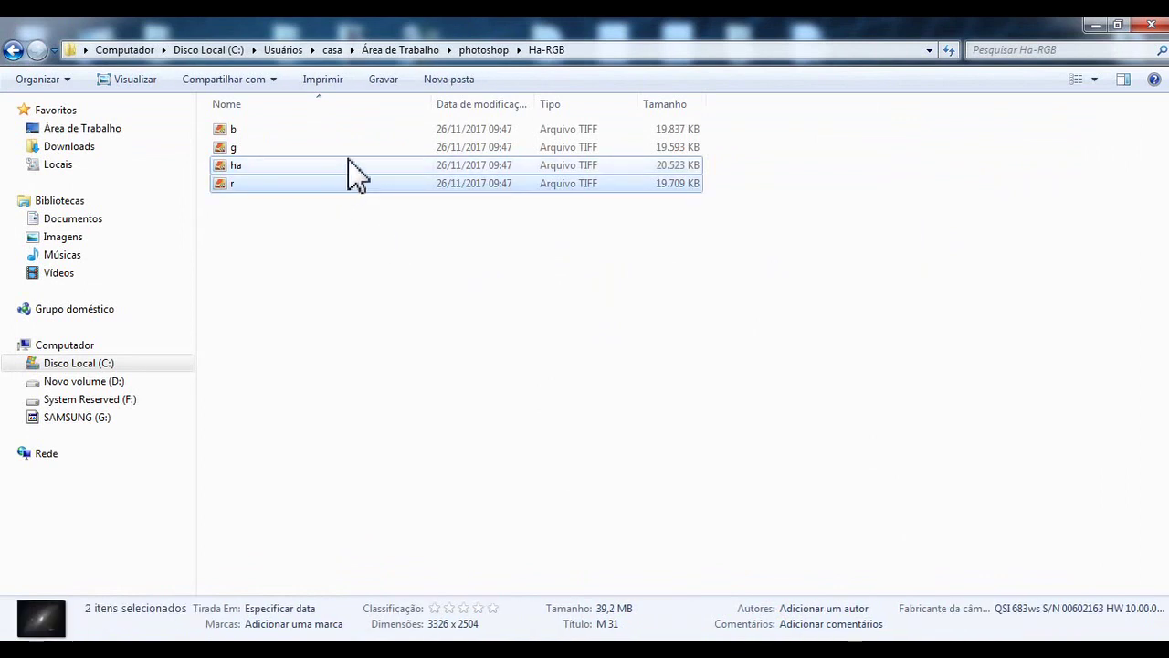
{"action": "left_click", "coordinate": [347, 165], "text": "ctrl"}
{"action": "left_click", "coordinate": [358, 147], "text": "ctrl"}
{"action": "left_click", "coordinate": [370, 130], "text": "ctrl"}
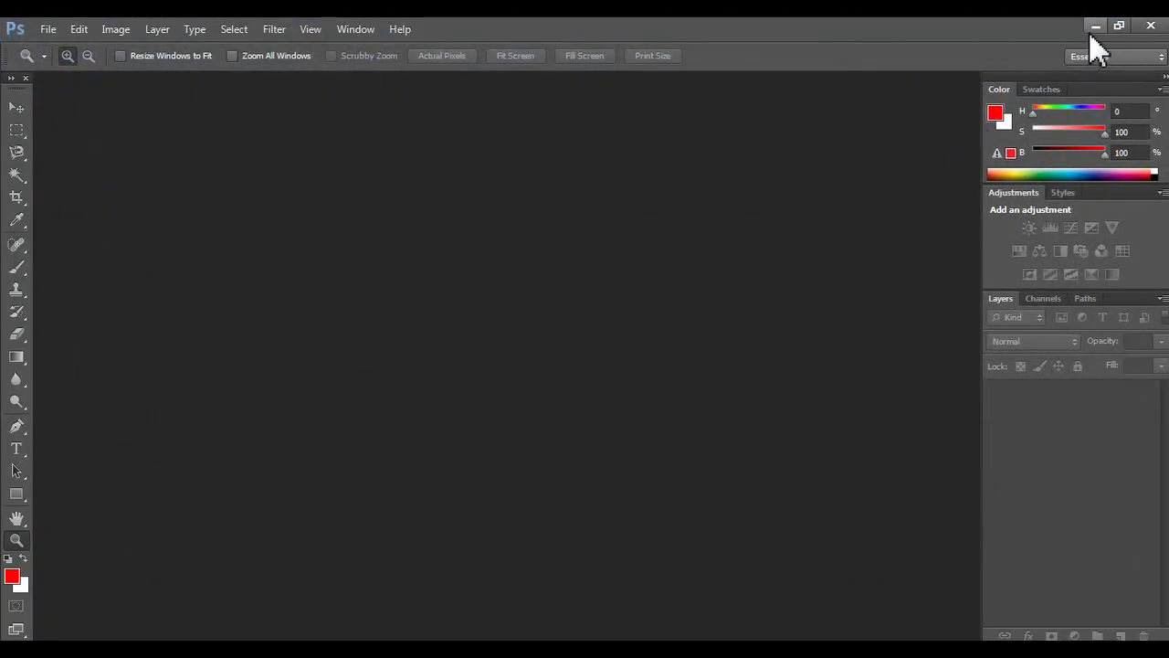
{"action": "left_click", "coordinate": [1090, 33]}
{"action": "mouse_move", "coordinate": [535, 173]}
{"action": "left_mouse_down"}
{"action": "mouse_move", "coordinate": [296, 618]}
{"action": "mouse_move", "coordinate": [418, 463]}
{"action": "left_mouse_up"}
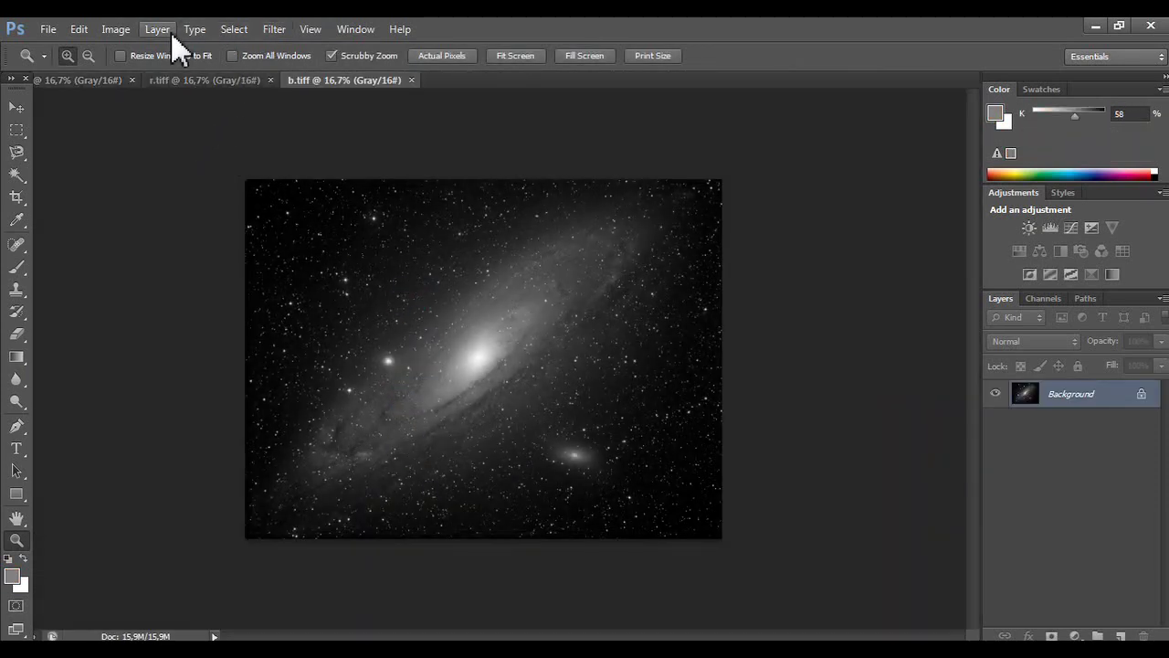
- Close the b.tiff, r.tiff and remaining galaxy documents in Photoshop
{"action": "left_click", "coordinate": [59, 38]}
{"action": "left_click", "coordinate": [59, 38]}
{"action": "left_click", "coordinate": [411, 81]}
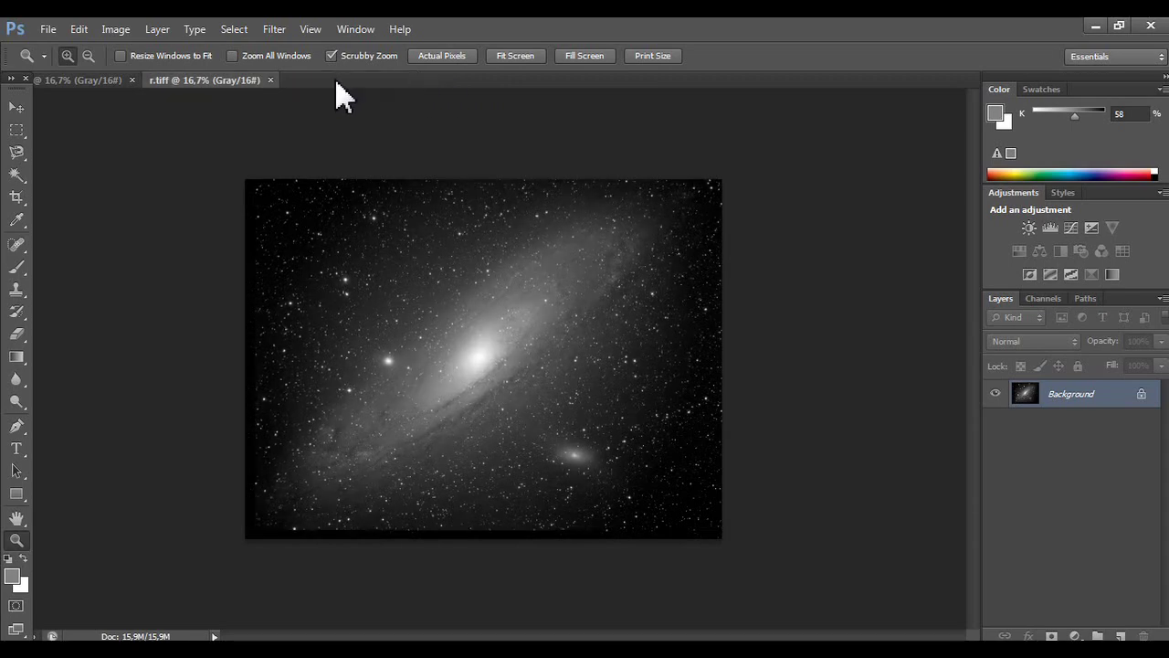
{"action": "left_click", "coordinate": [271, 80]}
{"action": "left_click", "coordinate": [132, 79]}
- Send the b, g and r files from Explorer to Photoshop once more
{"action": "left_click", "coordinate": [308, 29]}
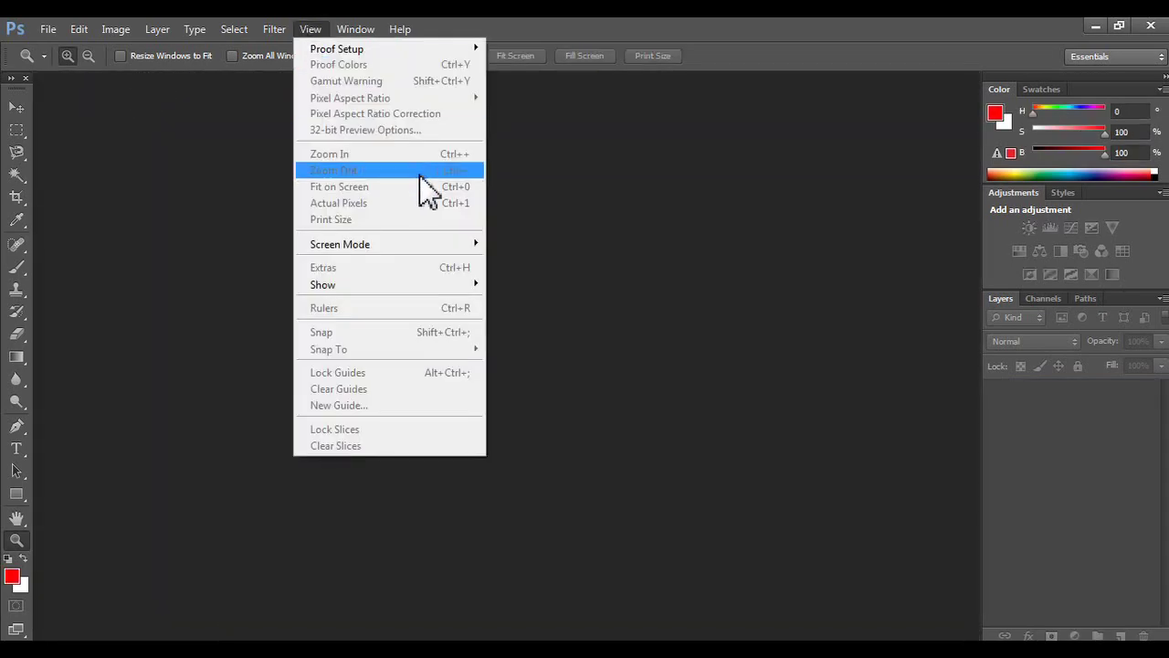
{"action": "left_click", "coordinate": [888, 32]}
{"action": "left_click", "coordinate": [1095, 25]}
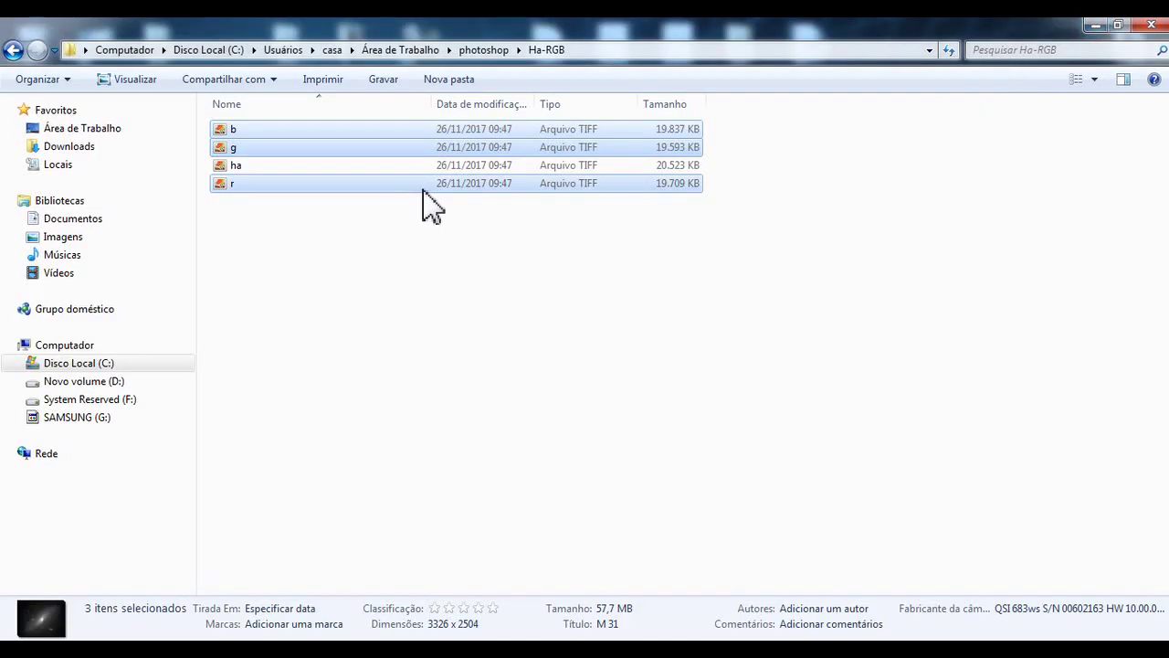
{"action": "left_click_drag", "start_coordinate": [260, 147], "coordinate": [301, 146]}
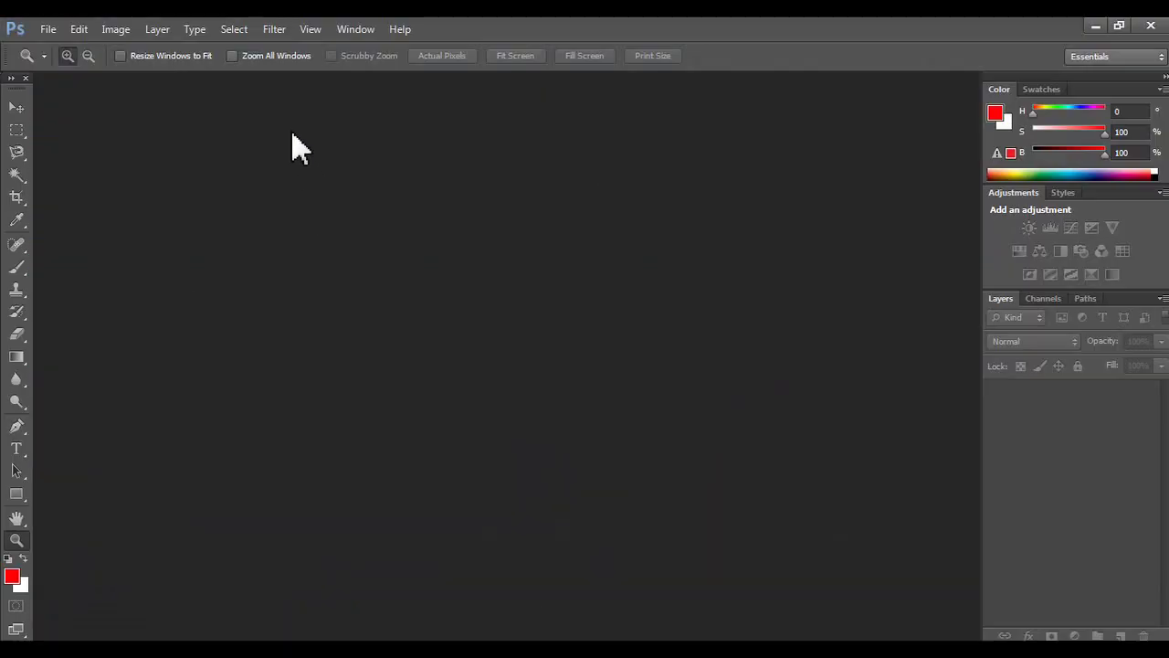
{"action": "left_click", "coordinate": [356, 28]}
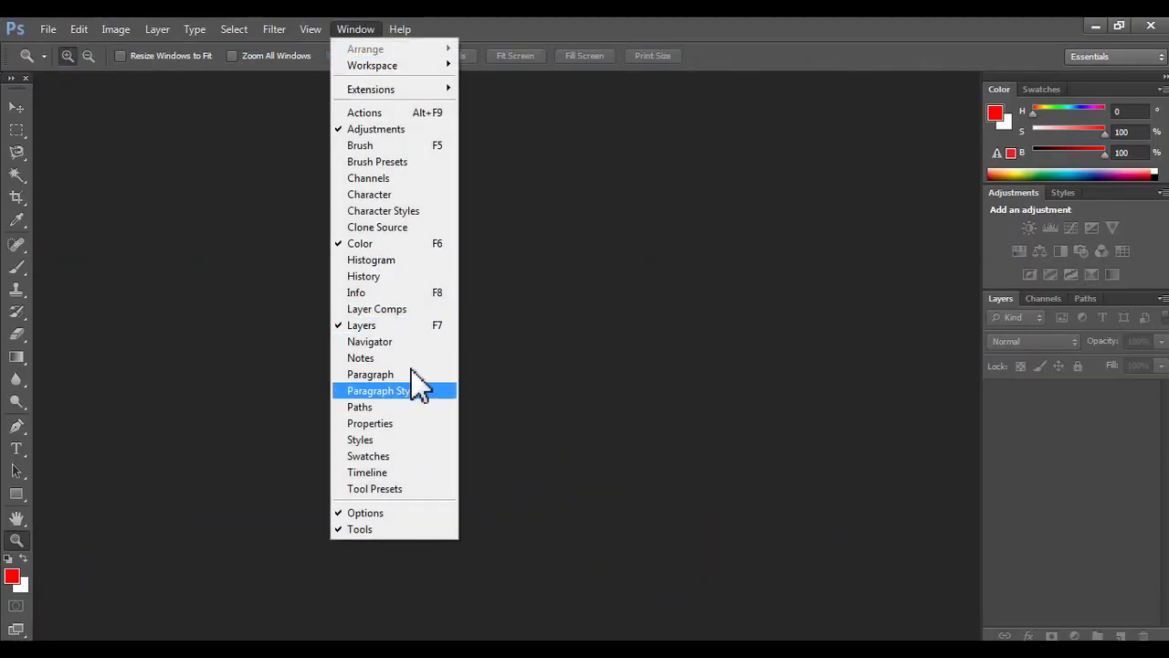
- Create an action named RGB in the Mundo Astronomico set and start recording it
{"action": "left_click", "coordinate": [365, 112]}
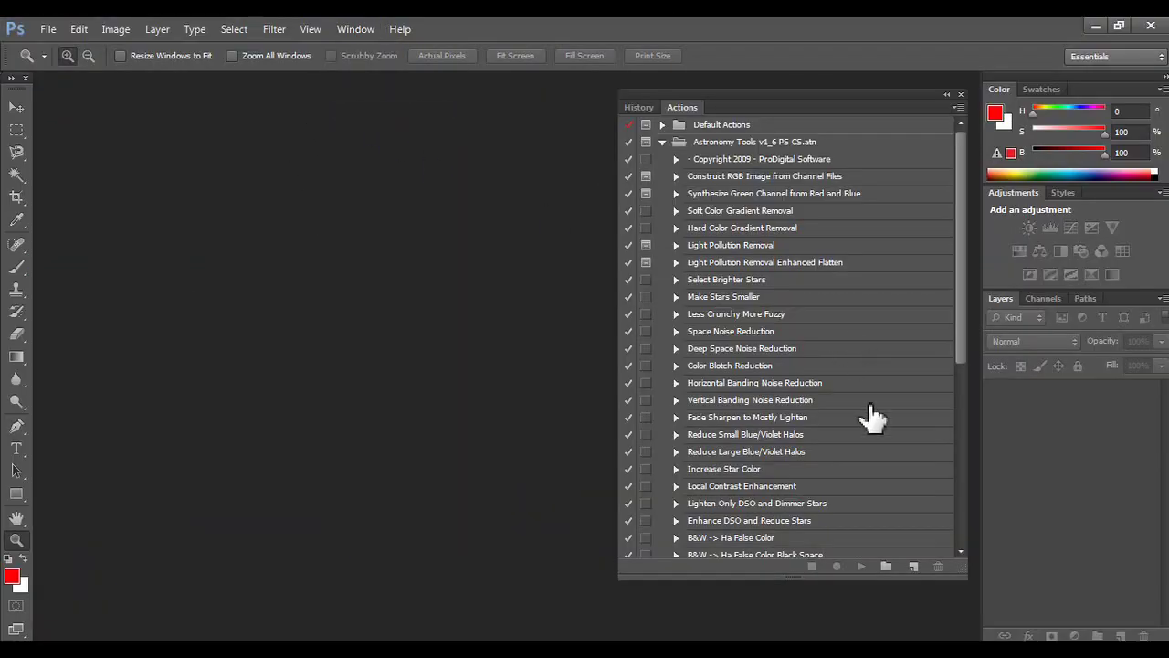
{"action": "scroll", "coordinate": [923, 511], "scroll_direction": "down", "scroll_amount": 6}
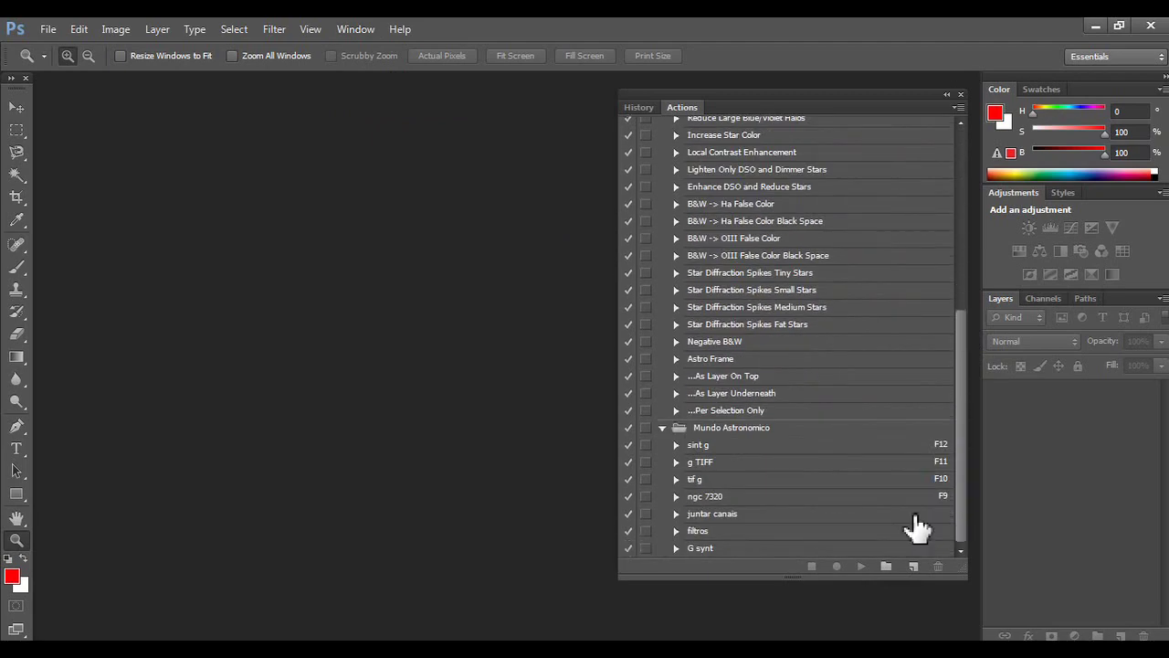
{"action": "left_click", "coordinate": [911, 567]}
{"action": "left_click_drag", "start_coordinate": [585, 219], "coordinate": [452, 233]}
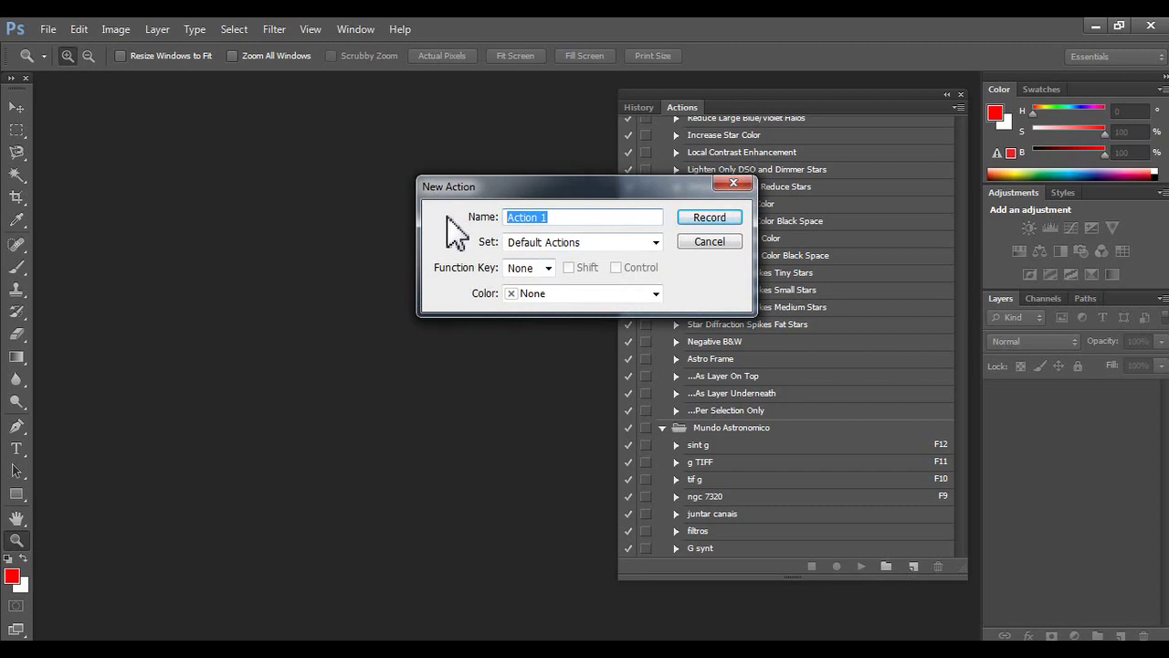
{"action": "type", "text": "RGB"}
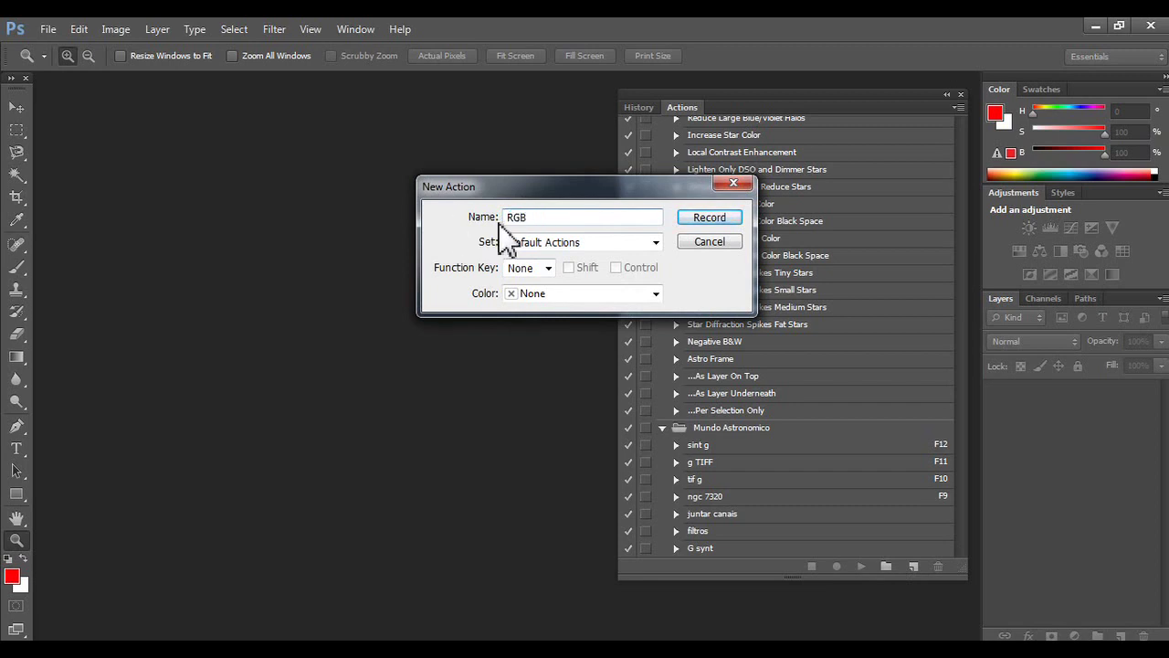
{"action": "left_click", "coordinate": [559, 245]}
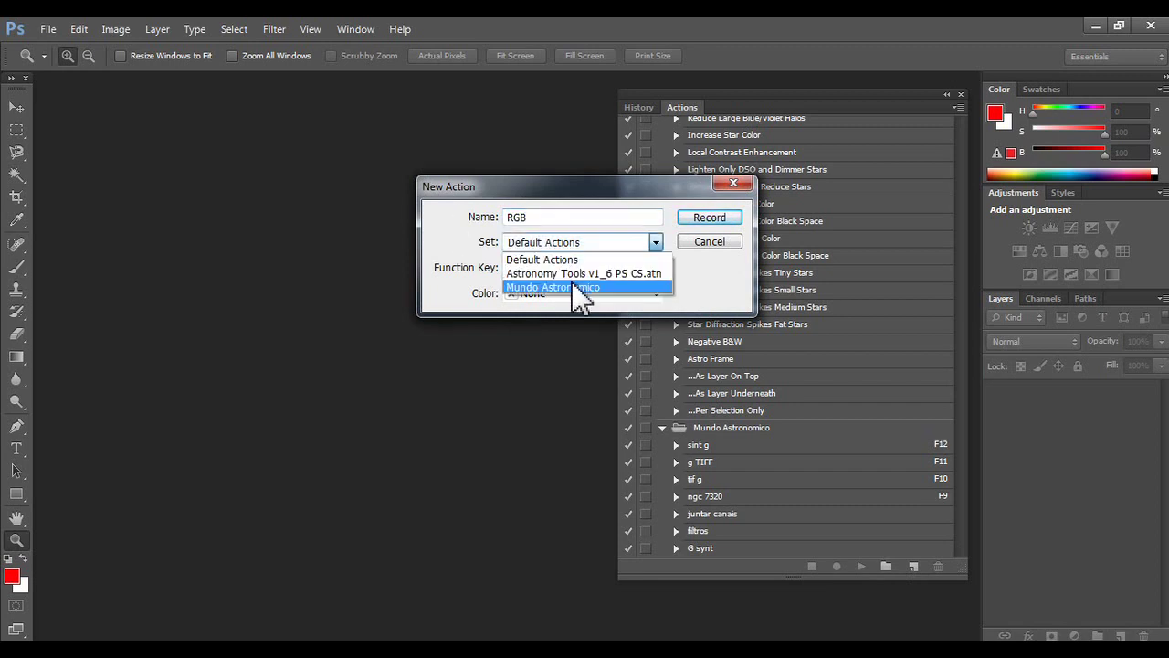
{"action": "left_click", "coordinate": [575, 287]}
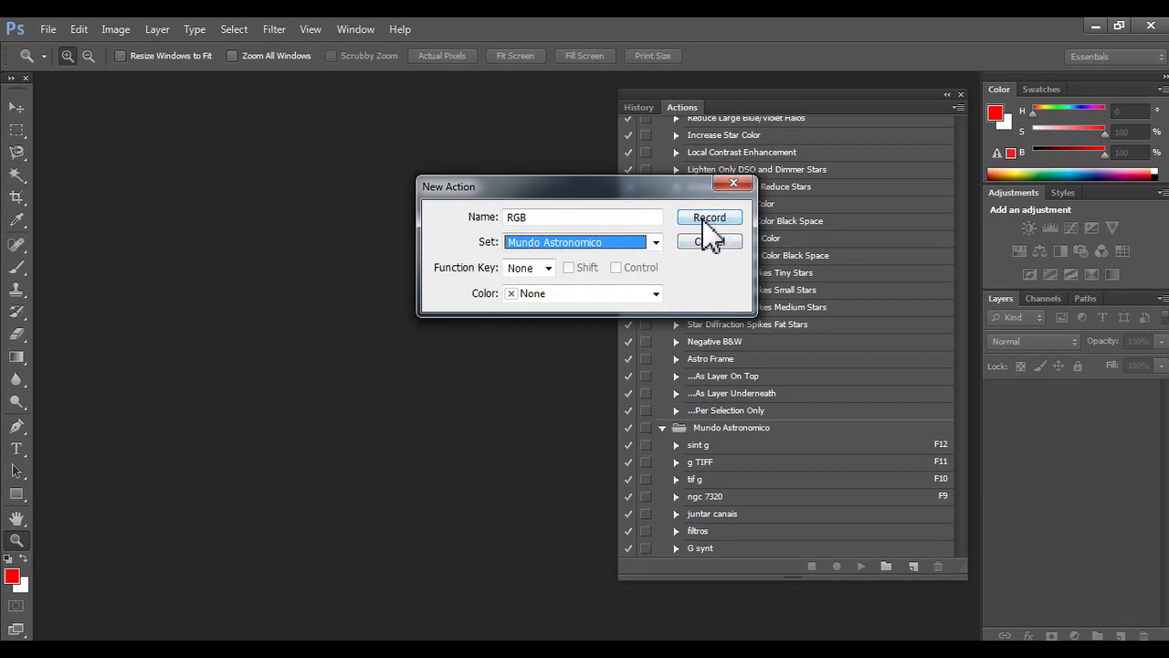
{"action": "left_click", "coordinate": [709, 219]}
{"action": "left_click", "coordinate": [48, 29]}
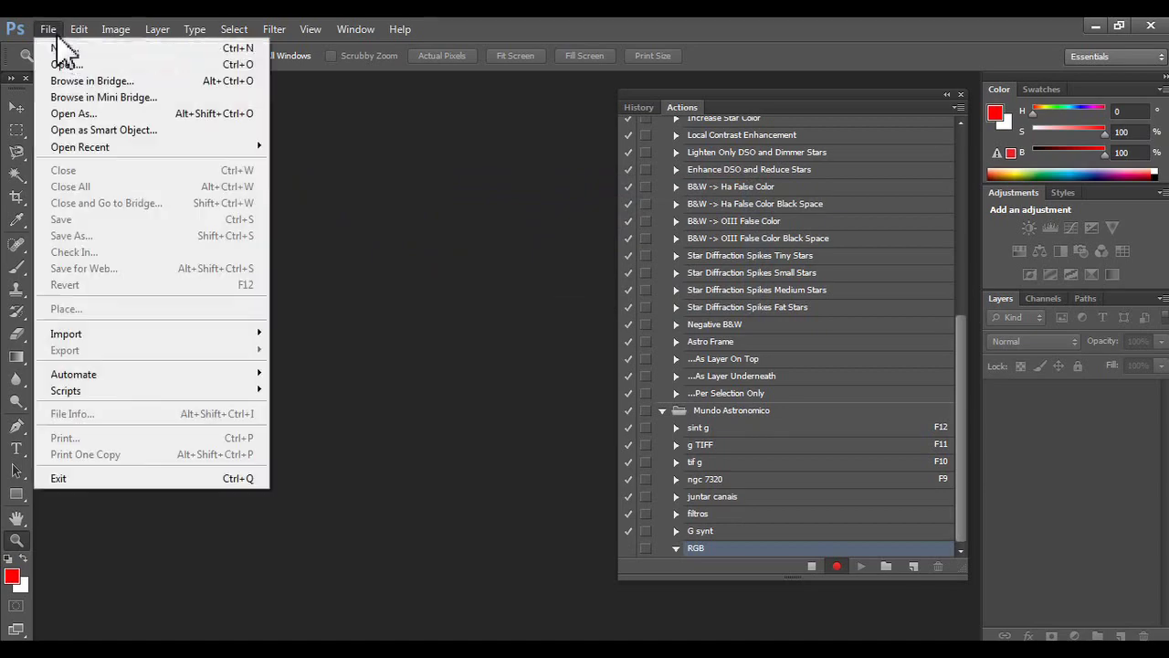
- Open the b, g and r TIFFs from the Ha-RGB folder, leaving out ha
{"action": "left_click", "coordinate": [99, 68]}
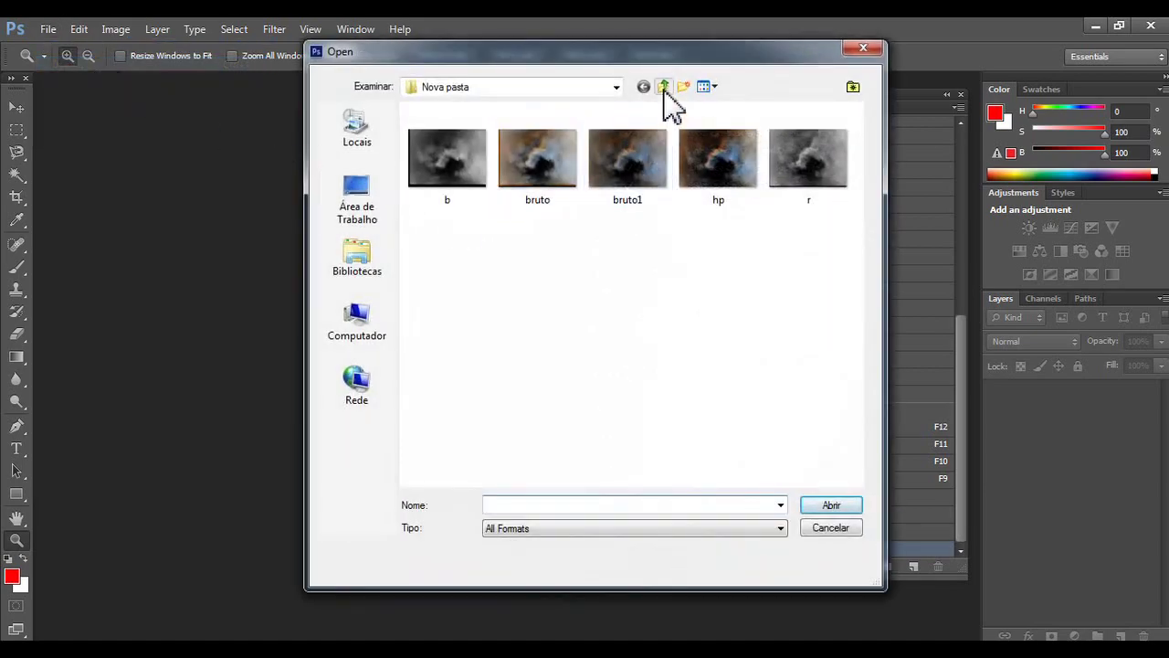
{"action": "left_click", "coordinate": [664, 87]}
{"action": "left_click", "coordinate": [664, 86]}
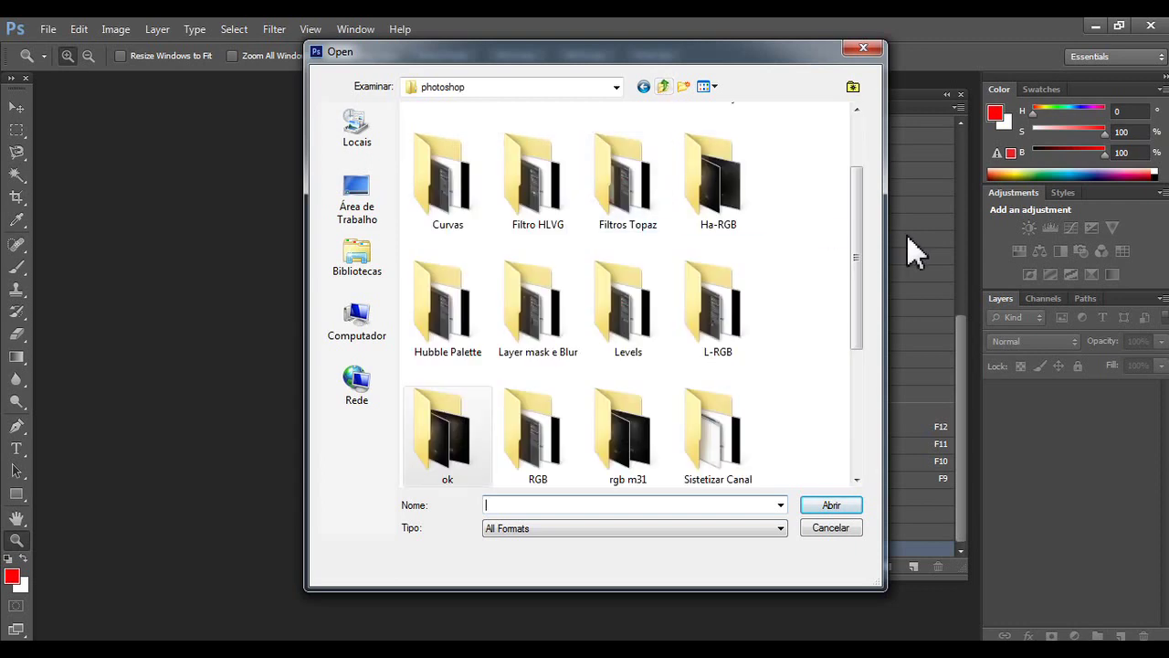
{"action": "left_click_drag", "start_coordinate": [861, 229], "coordinate": [849, 339]}
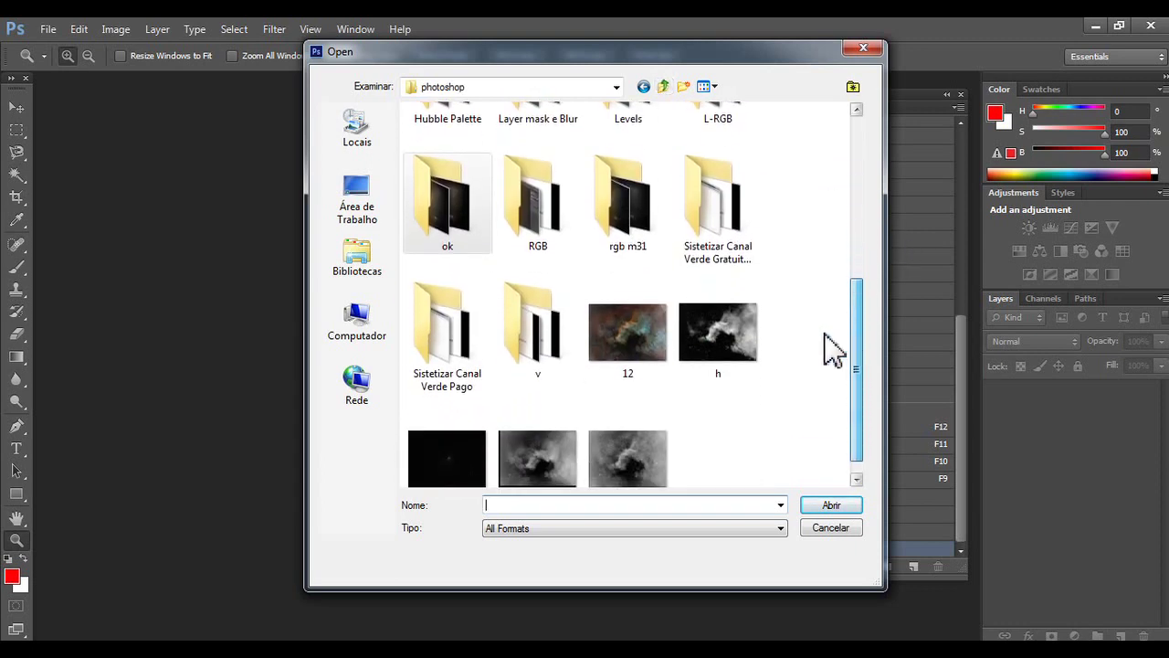
{"action": "left_click", "coordinate": [687, 366]}
{"action": "scroll", "coordinate": [690, 367], "scroll_direction": "up", "scroll_amount": 5}
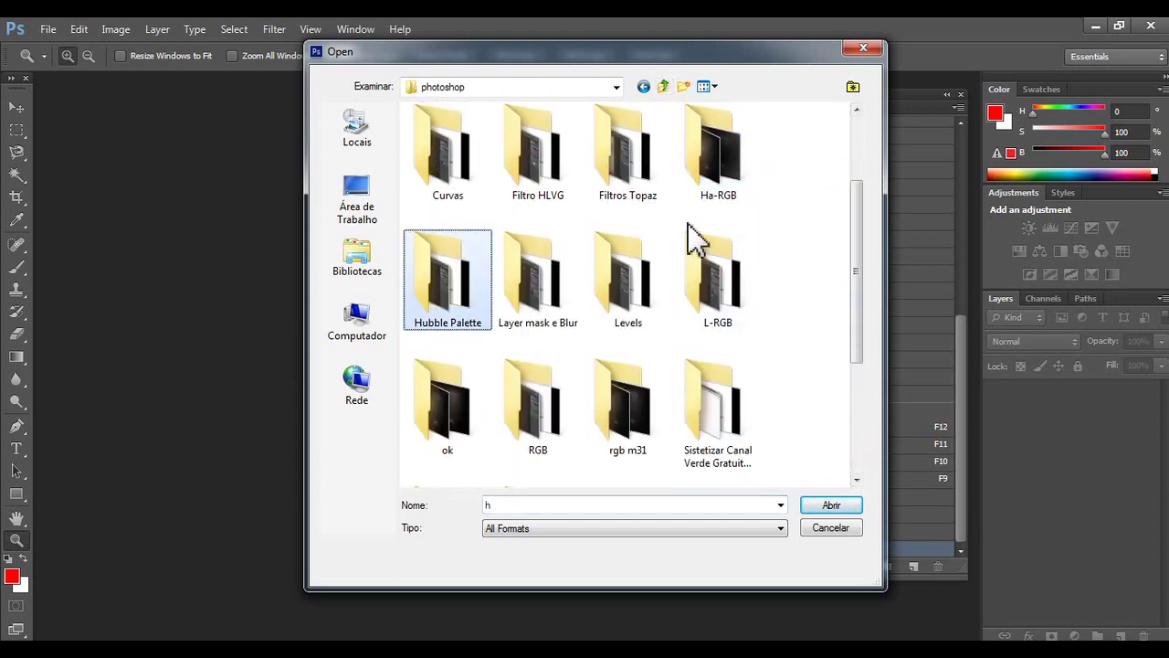
{"action": "double_click", "coordinate": [712, 183]}
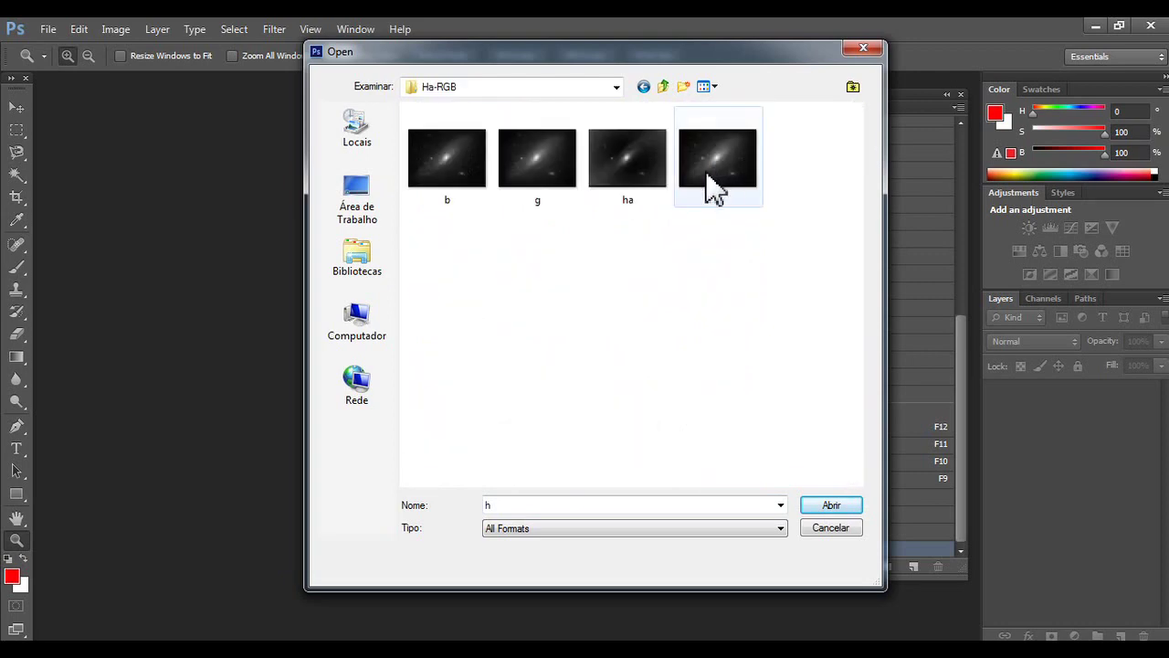
{"action": "left_click_drag", "start_coordinate": [740, 232], "coordinate": [384, 169]}
{"action": "left_click", "coordinate": [640, 191], "text": "ctrl"}
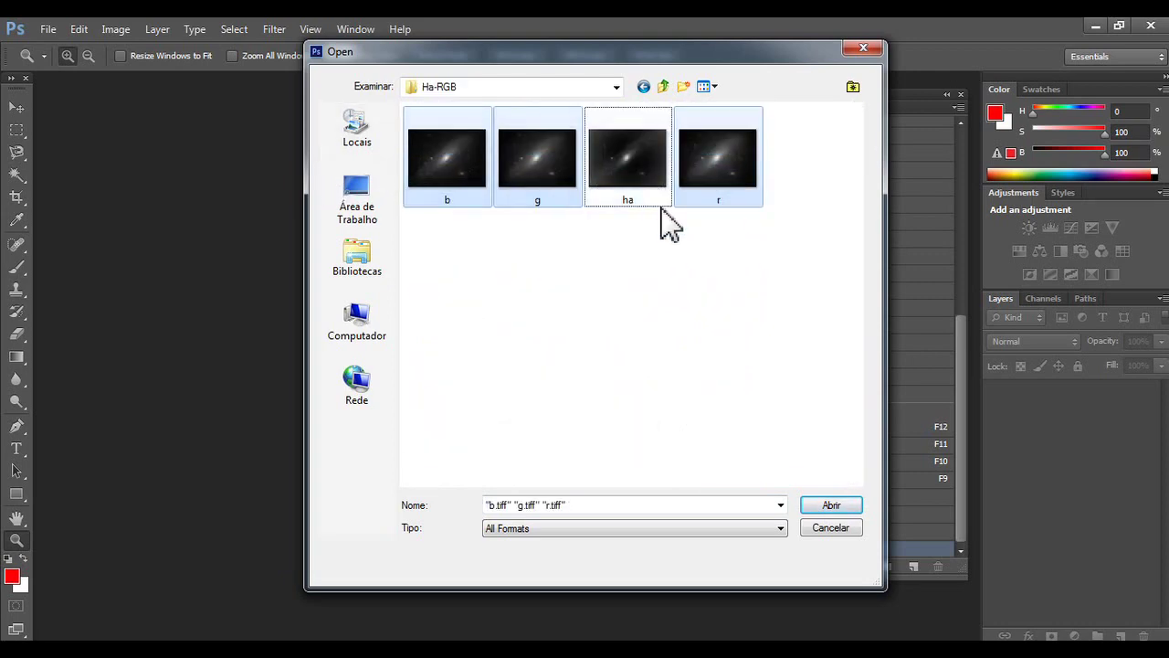
{"action": "left_click", "coordinate": [827, 508]}
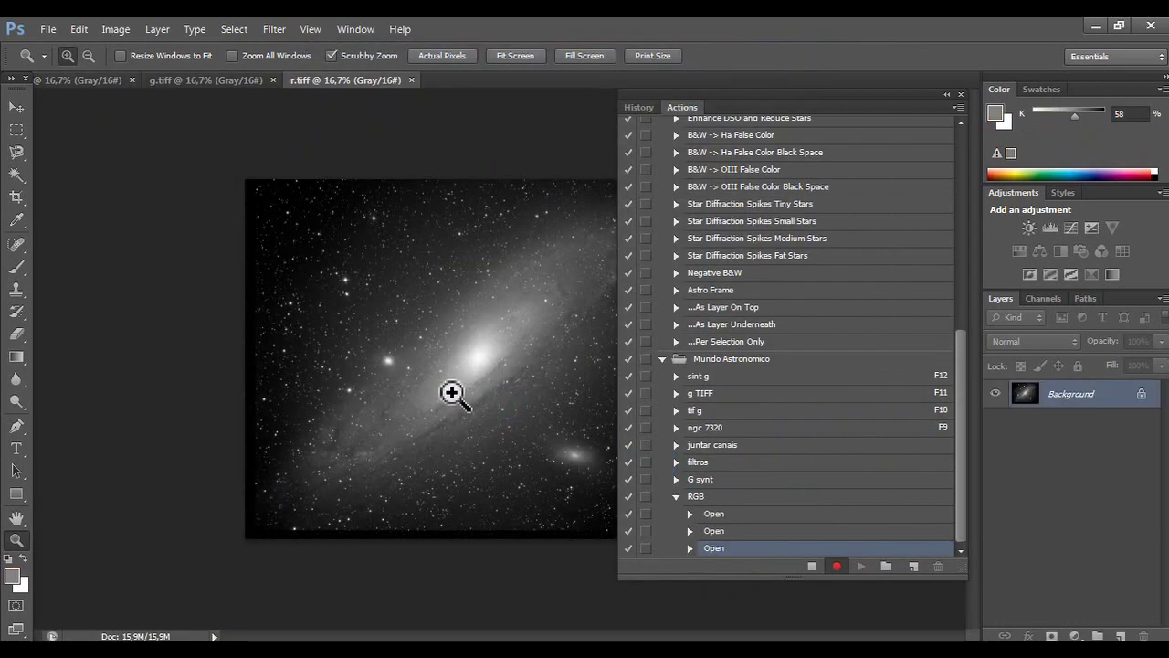
- Create a new 3326×2504 RGB Color 16-bit document
{"action": "left_click", "coordinate": [48, 29]}
{"action": "left_click", "coordinate": [183, 47]}
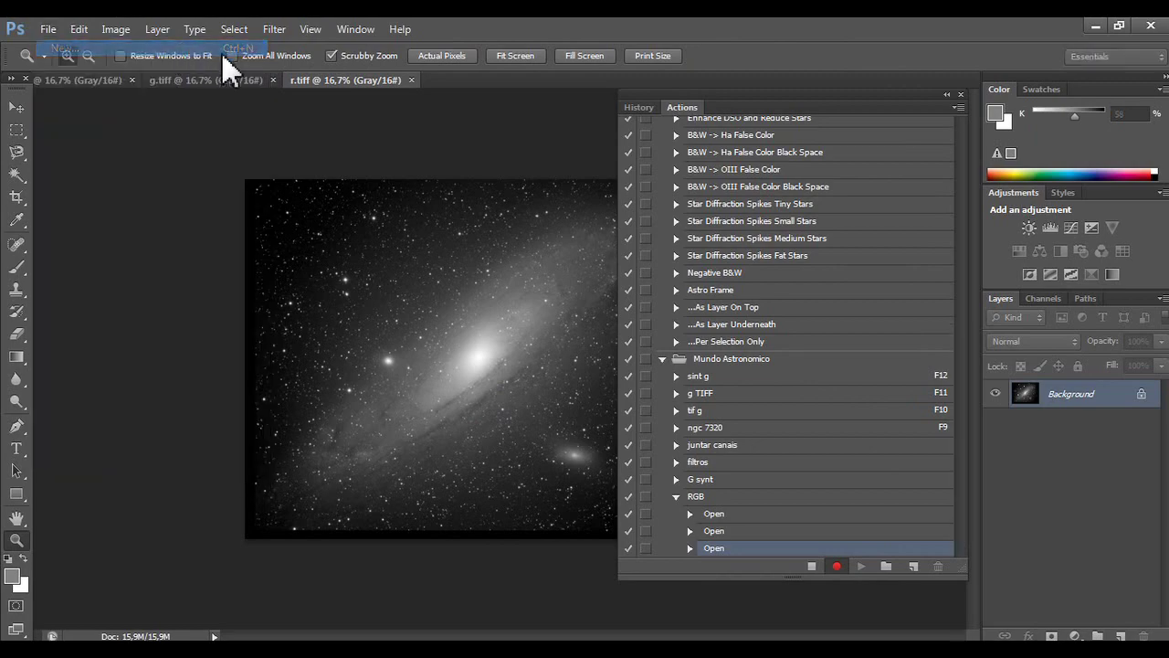
{"action": "left_click", "coordinate": [773, 167]}
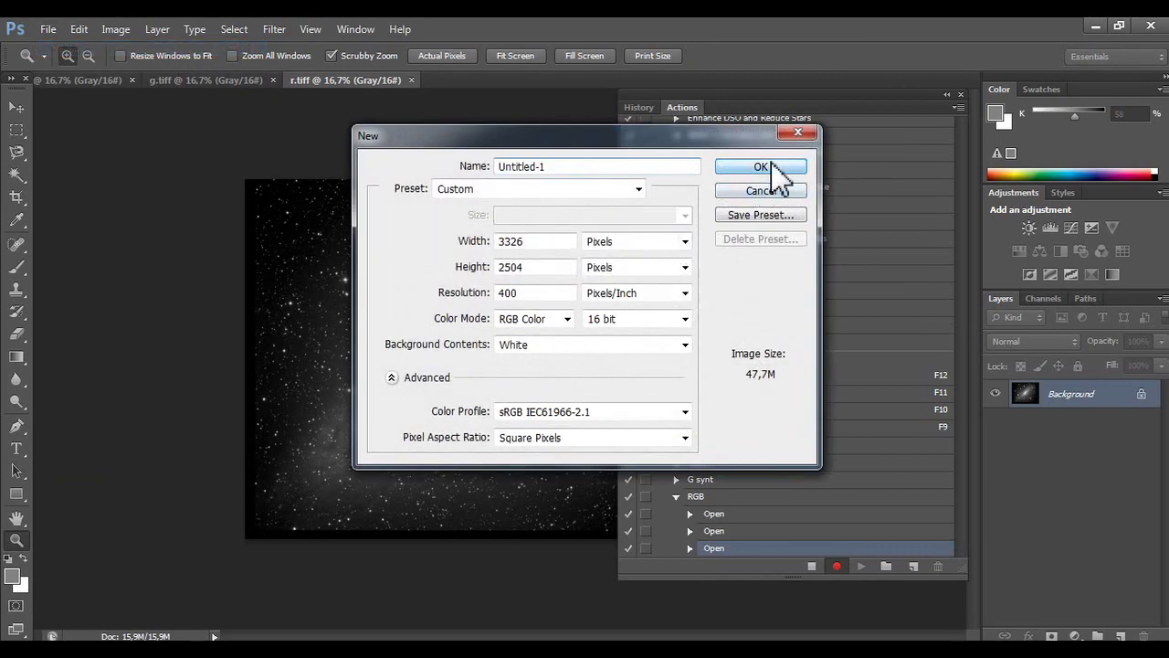
- Copy the whole r.tiff image and paste it into Untitled-1's Red channel
{"action": "left_click", "coordinate": [328, 81]}
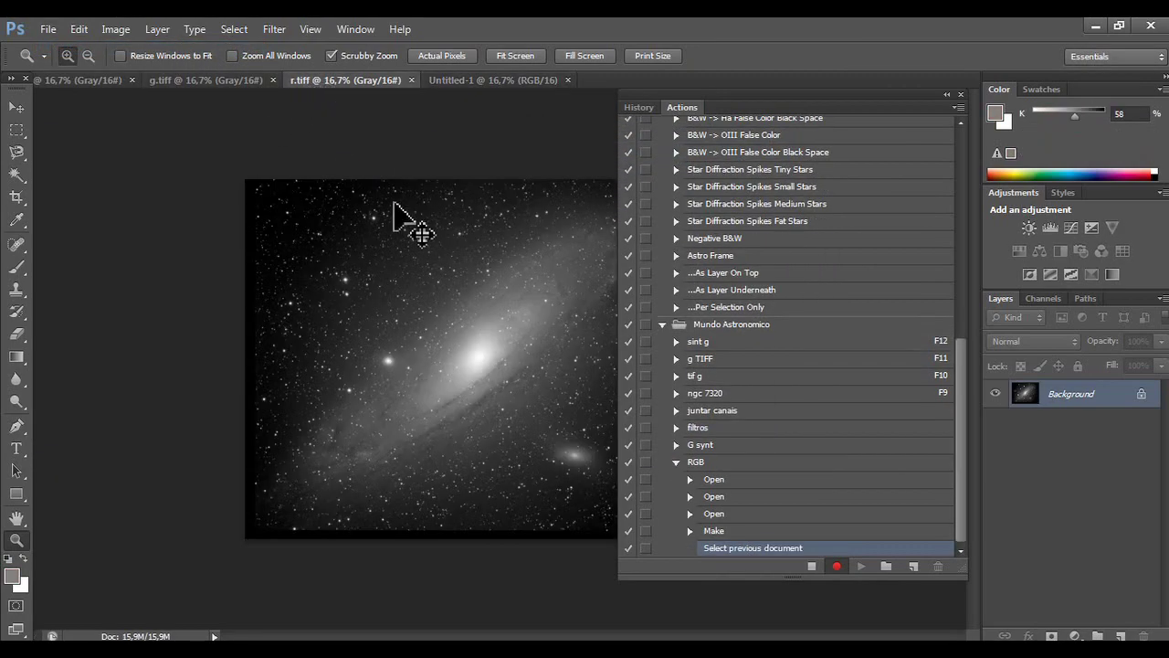
{"action": "key", "text": "ctrl+a"}
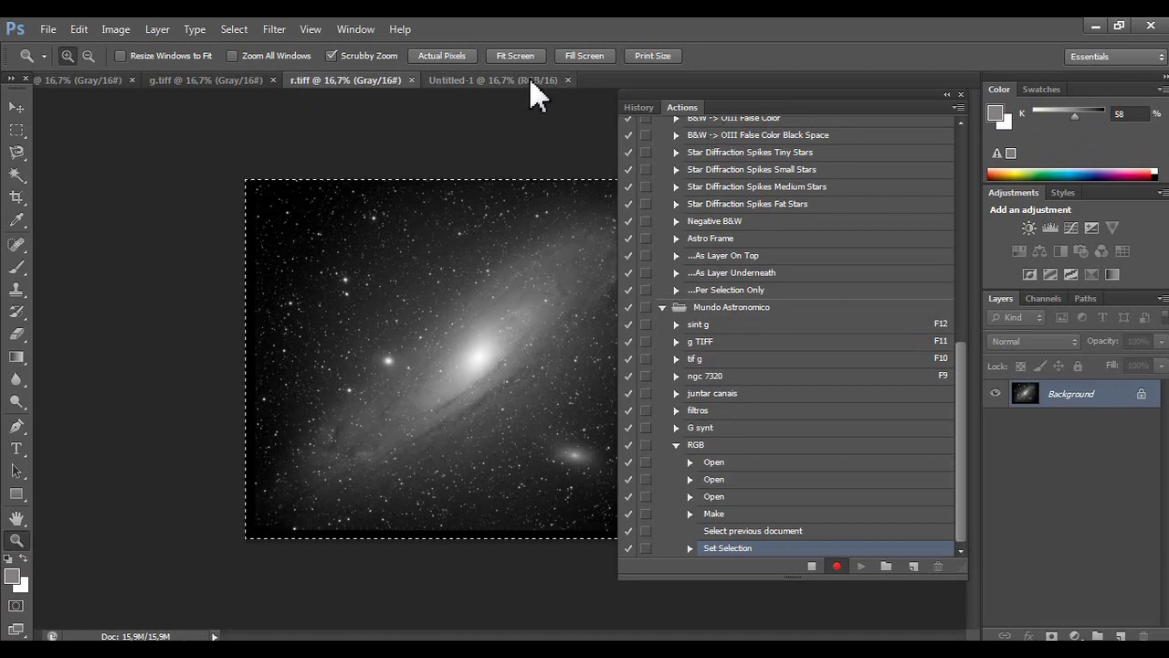
{"action": "key", "text": "ctrl+c"}
{"action": "left_click", "coordinate": [493, 80]}
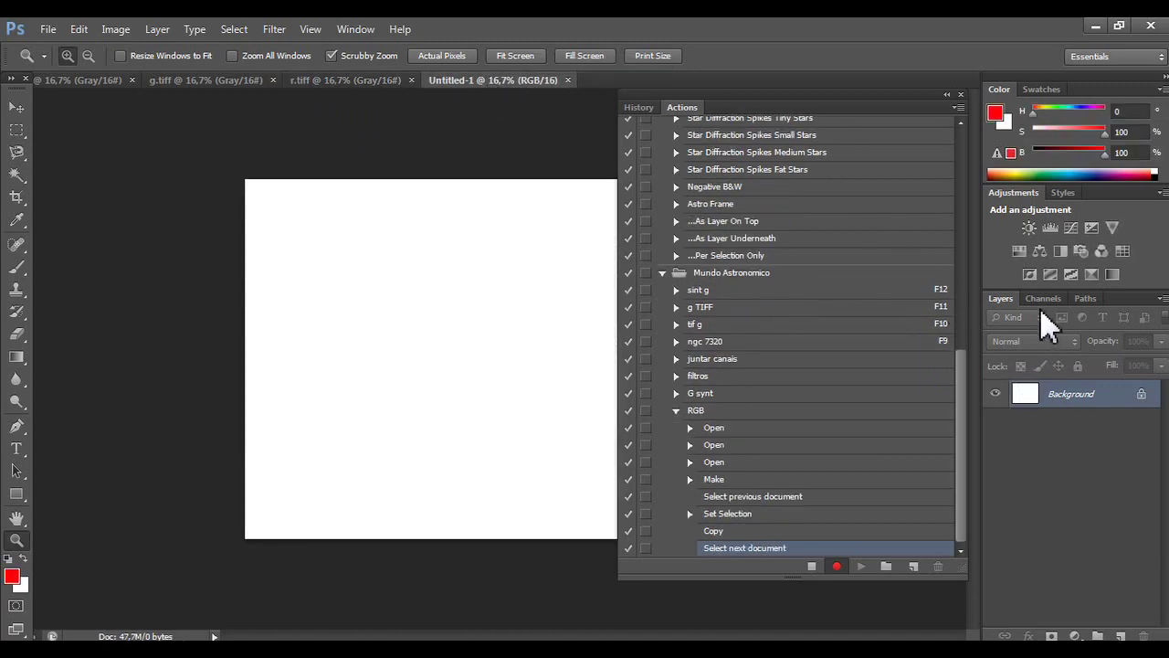
{"action": "left_click", "coordinate": [1042, 298]}
{"action": "left_click", "coordinate": [1051, 347]}
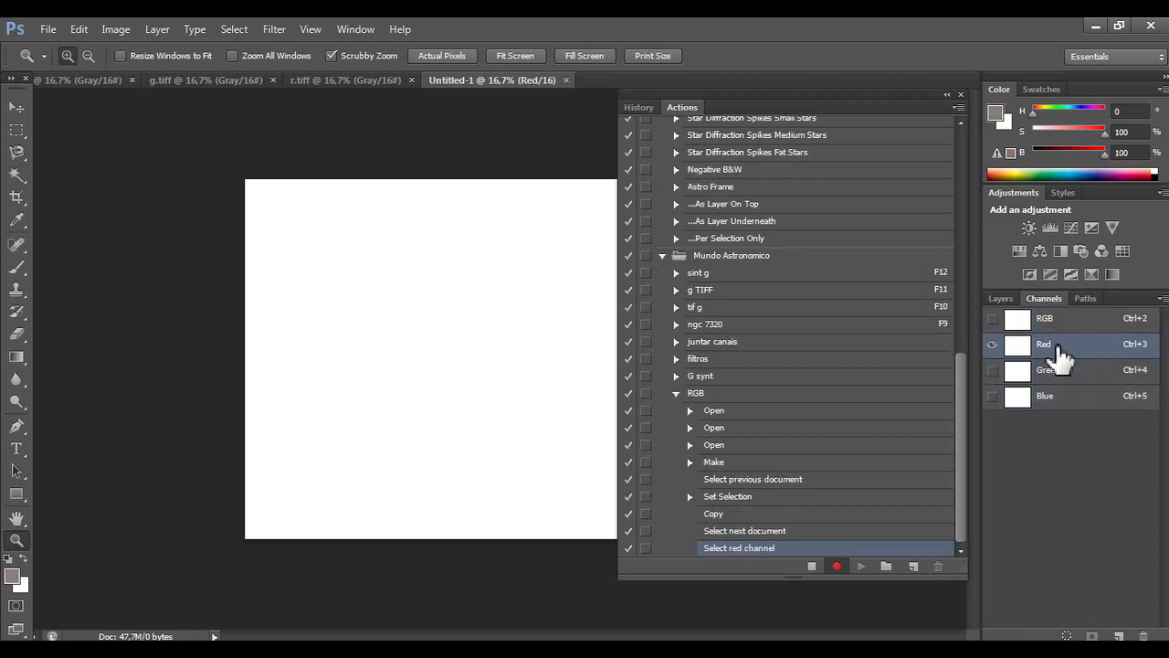
{"action": "key", "text": "ctrl+v"}
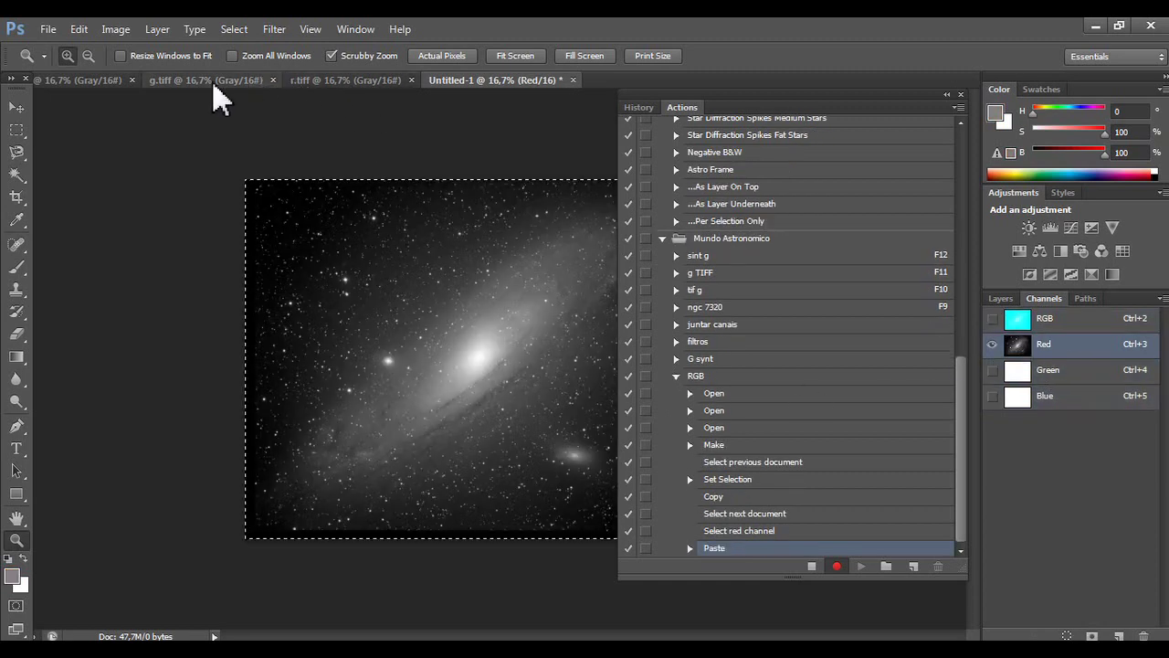
- Copy the whole g.tiff image and paste it into the Green channel
{"action": "left_click", "coordinate": [208, 83]}
{"action": "key", "text": "ctrl+a"}
{"action": "key", "text": "ctrl+c"}
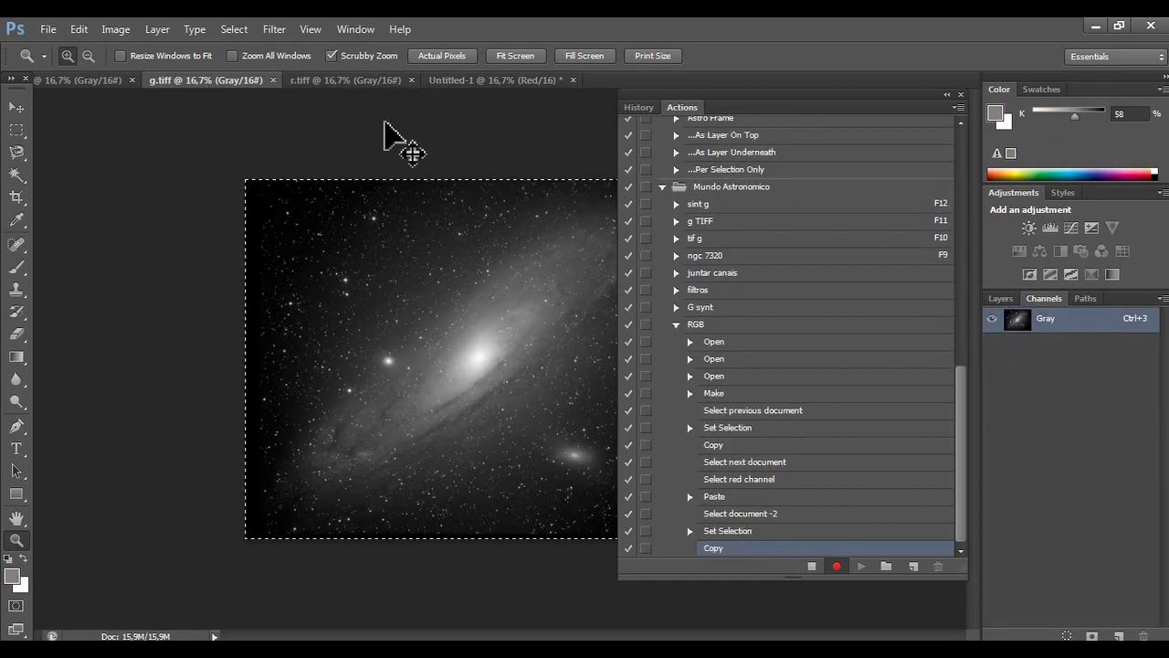
{"action": "left_click", "coordinate": [462, 81]}
{"action": "left_click", "coordinate": [1036, 374]}
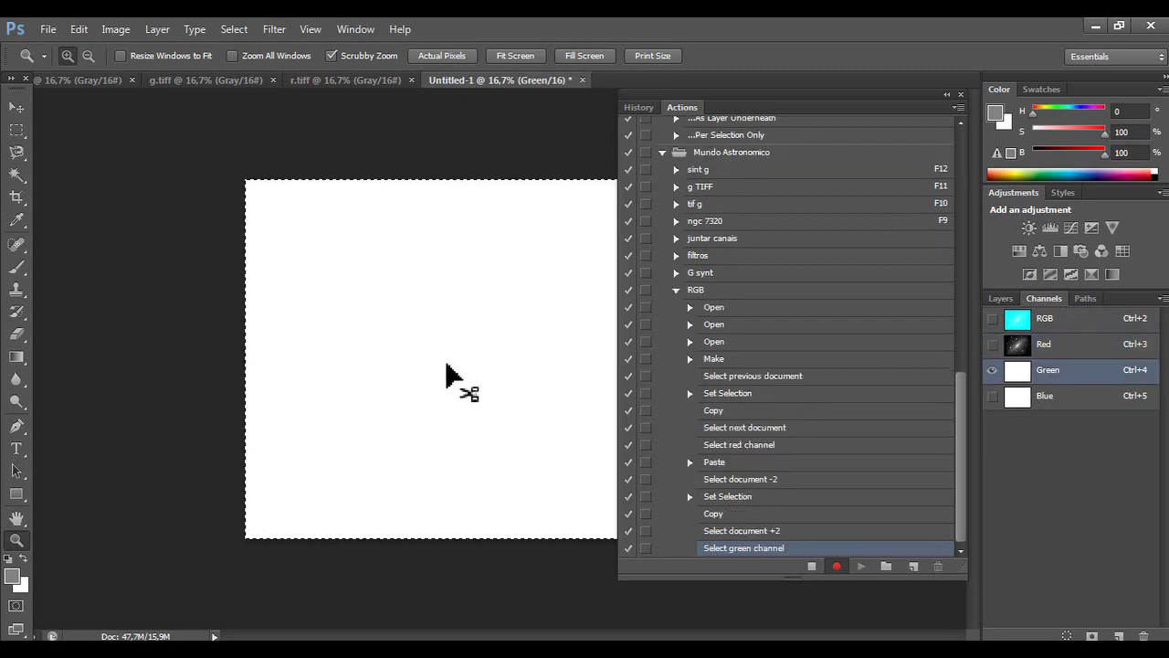
{"action": "key", "text": "ctrl+v"}
- Copy the remaining b image and paste it into the Blue channel
{"action": "left_click", "coordinate": [103, 83]}
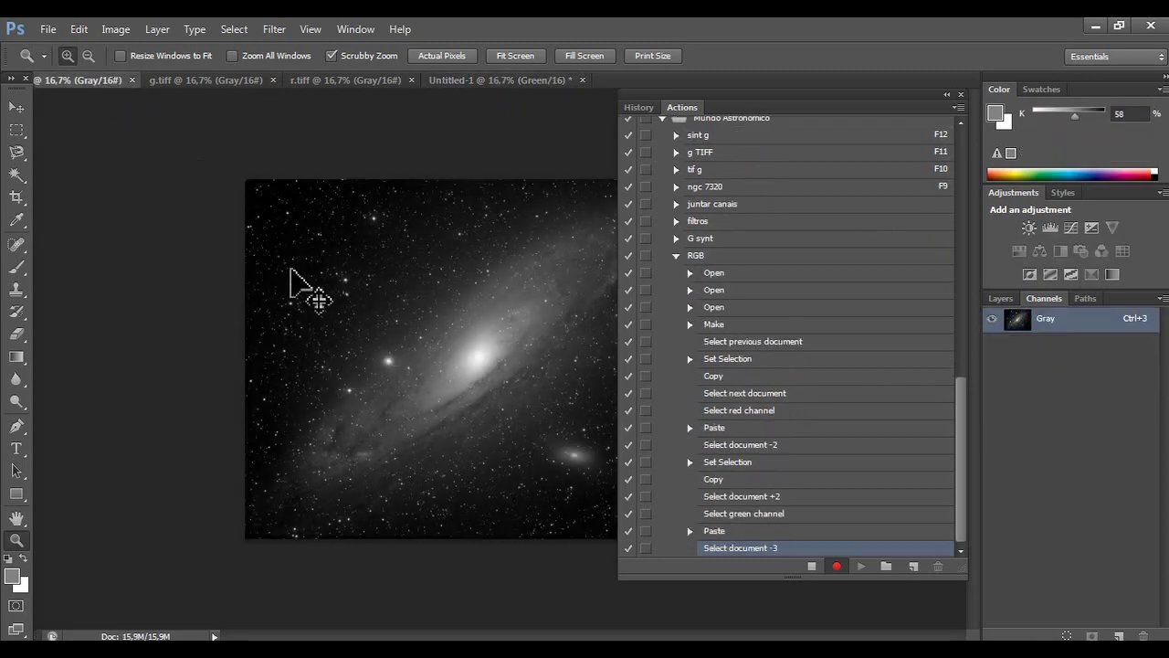
{"action": "key", "text": "ctrl+a"}
{"action": "key", "text": "ctrl+c"}
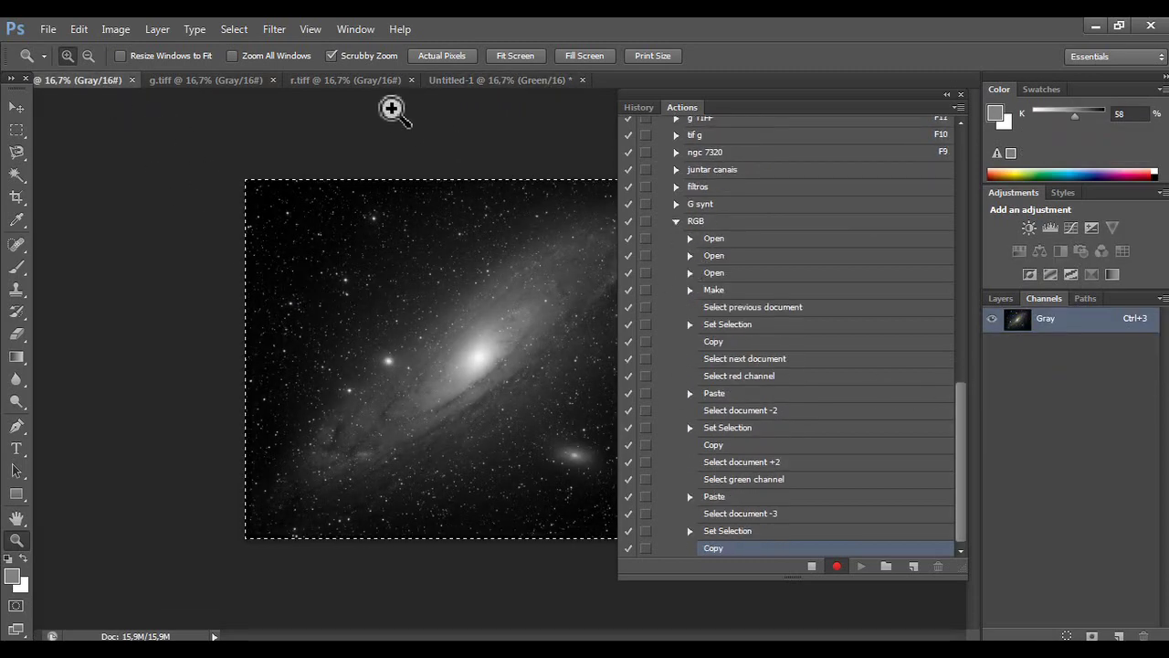
{"action": "left_click", "coordinate": [501, 80]}
{"action": "left_click", "coordinate": [1051, 399]}
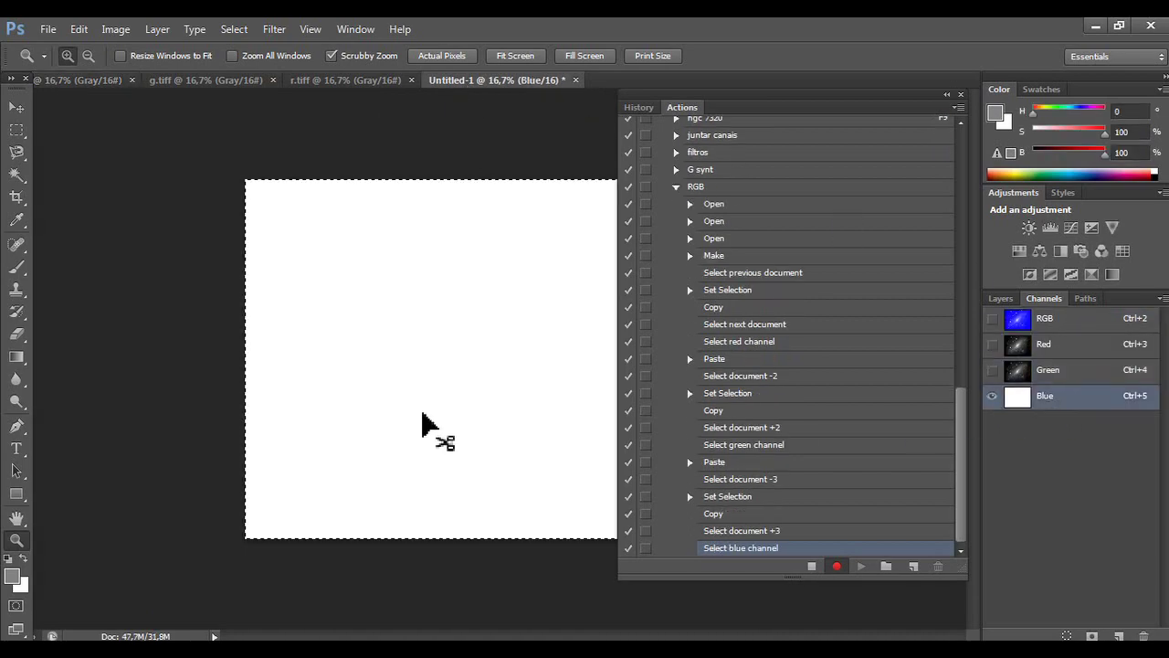
{"action": "key", "text": "ctrl+v"}
- Show all colour channels, stop recording the RGB action, and collapse its steps
{"action": "left_click", "coordinate": [992, 318]}
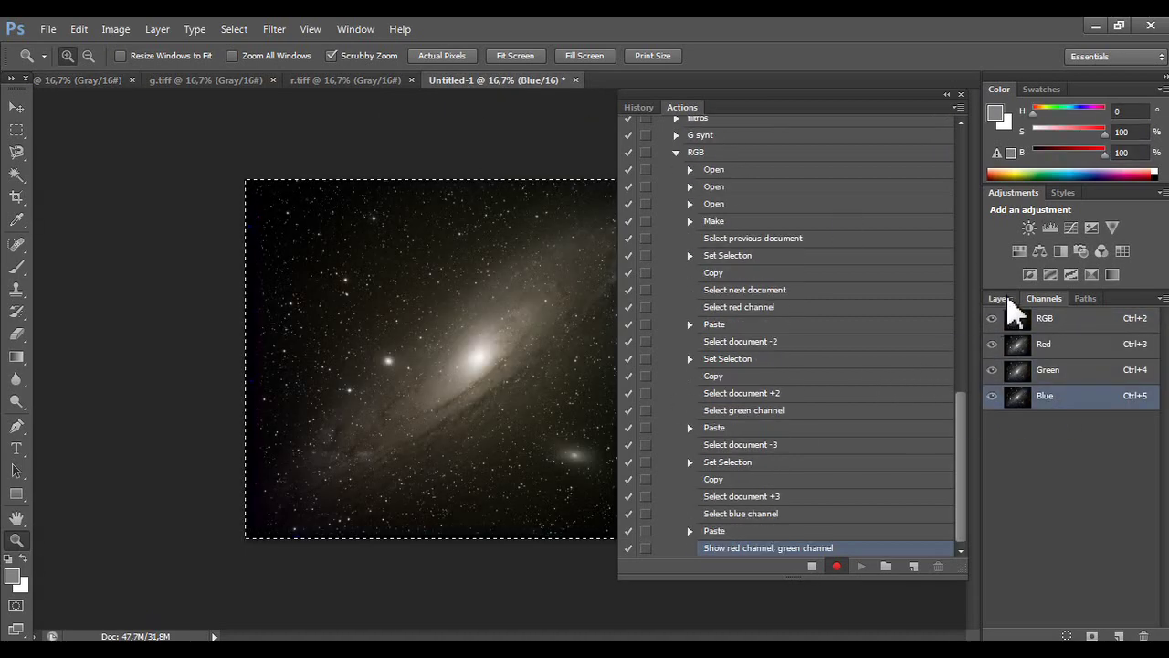
{"action": "left_click", "coordinate": [1000, 299]}
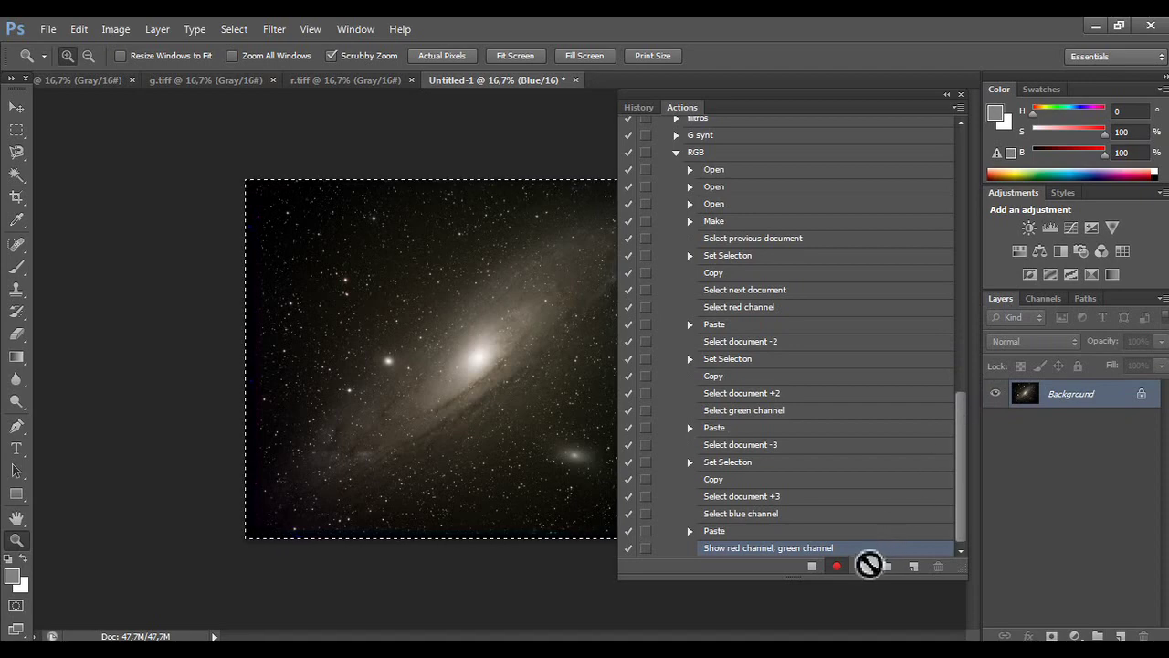
{"action": "left_click", "coordinate": [813, 569]}
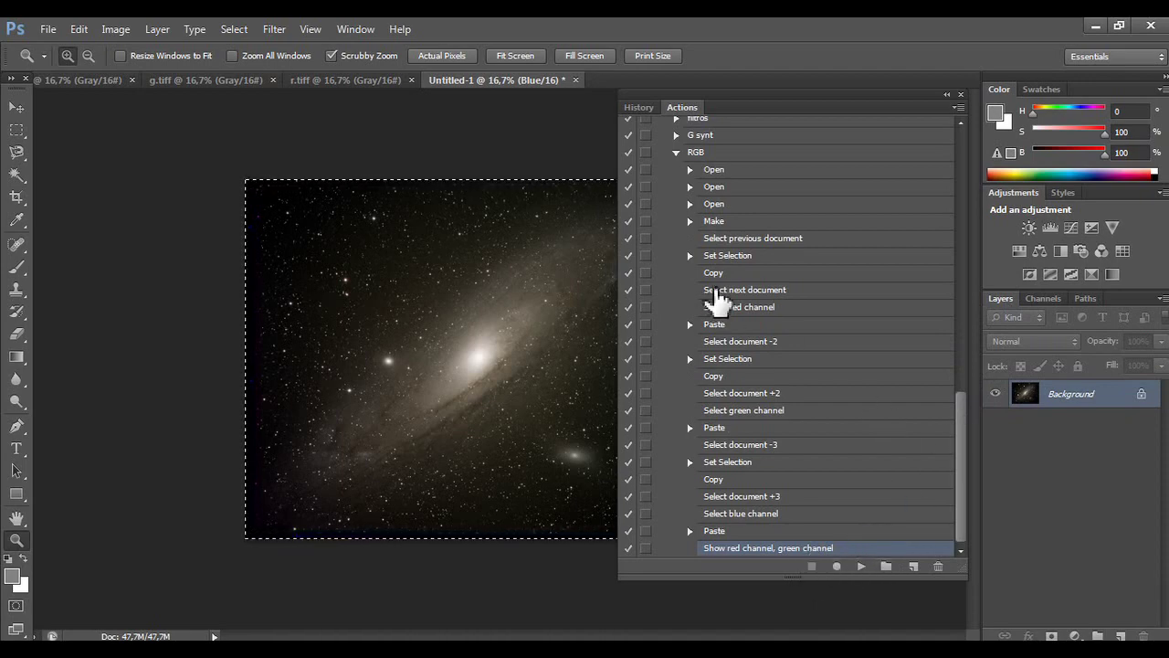
{"action": "scroll", "coordinate": [715, 291], "scroll_direction": "up", "scroll_amount": 3}
{"action": "left_click", "coordinate": [677, 288]}
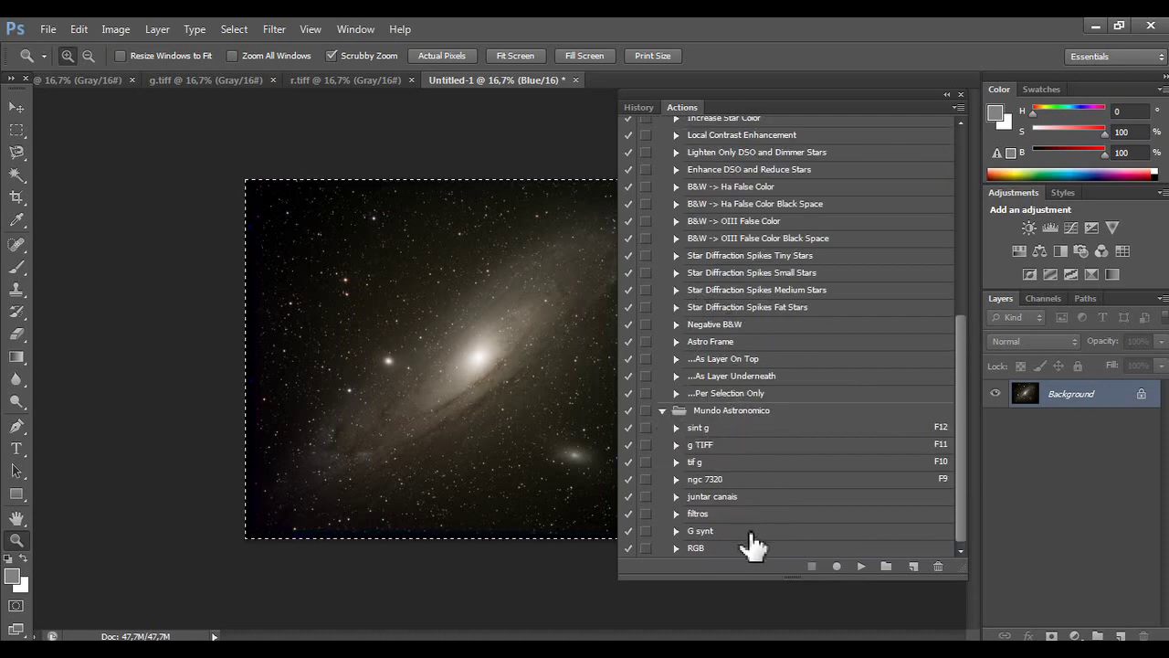
- Close Untitled-1 without saving, along with the r, g and b images
{"action": "left_click", "coordinate": [716, 549]}
{"action": "left_click", "coordinate": [575, 80]}
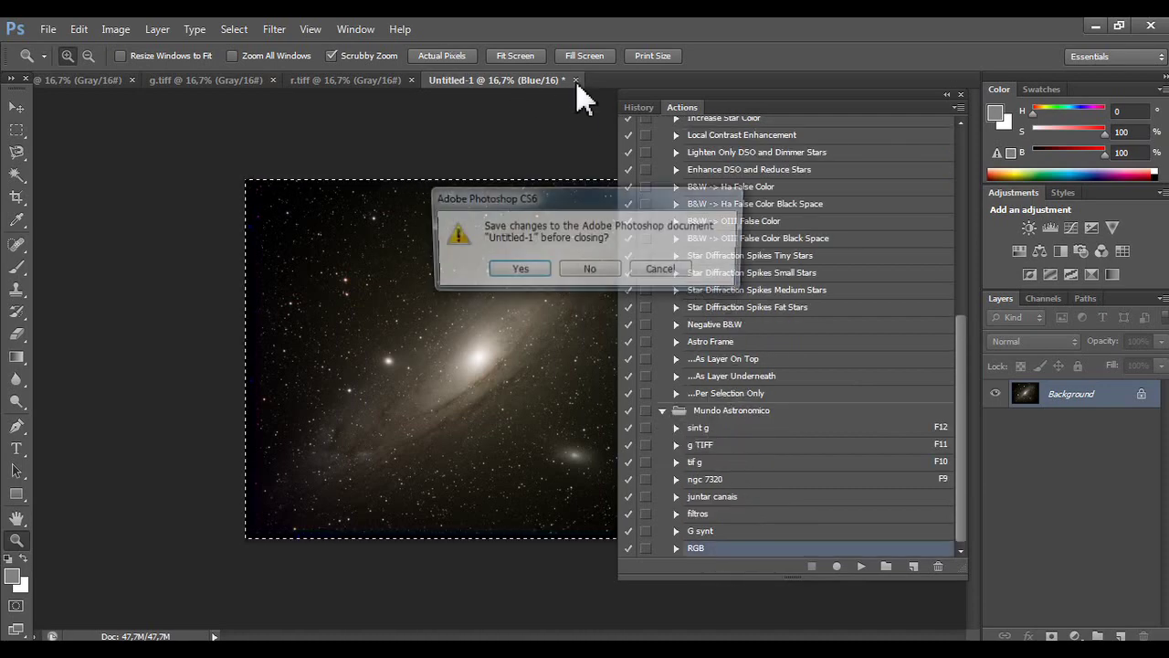
{"action": "left_click", "coordinate": [591, 272]}
{"action": "left_click", "coordinate": [411, 81]}
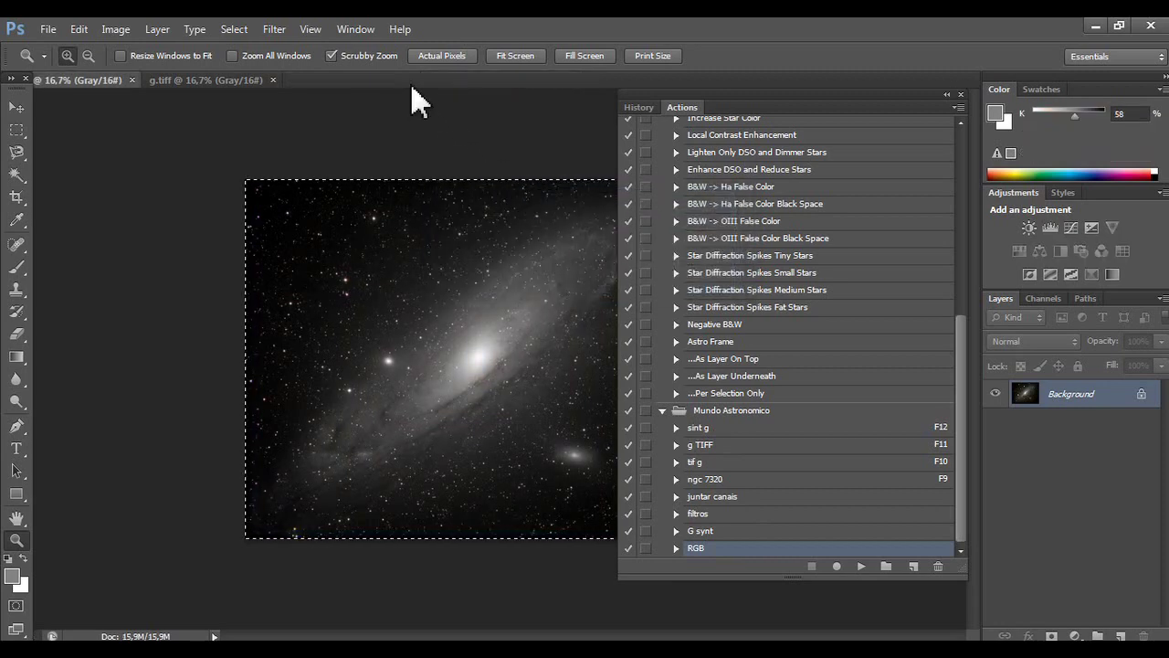
{"action": "left_click", "coordinate": [259, 81]}
{"action": "left_click", "coordinate": [131, 80]}
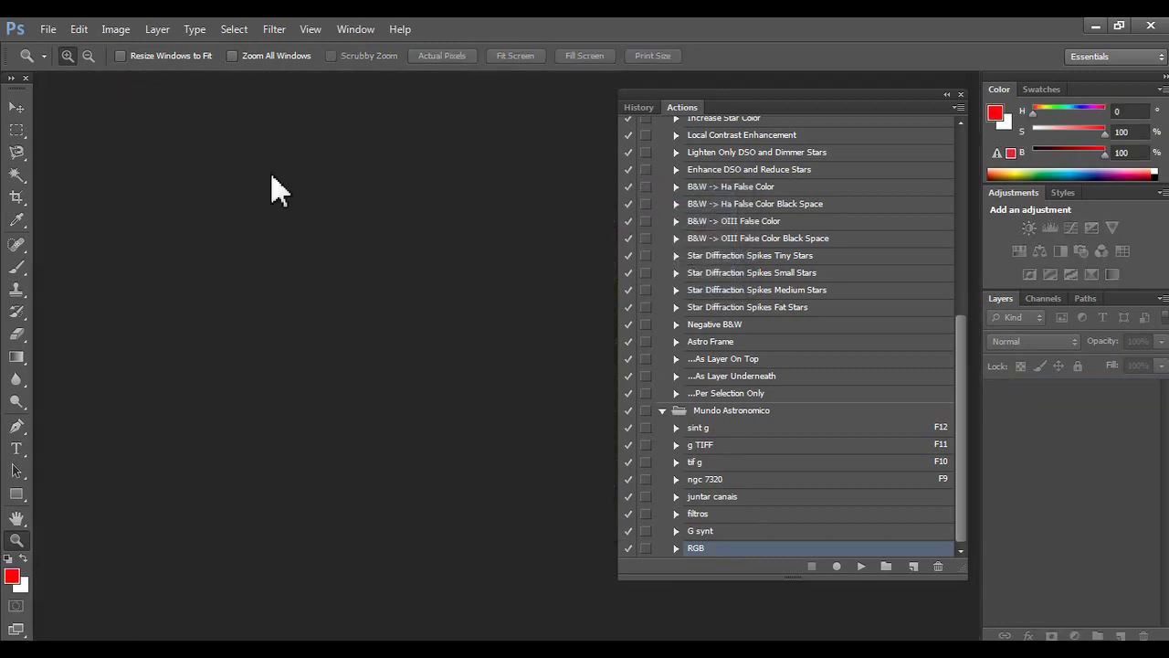
- Play the RGB action to rebuild the colour galaxy, then collapse the set and close Actions
{"action": "left_click", "coordinate": [861, 566]}
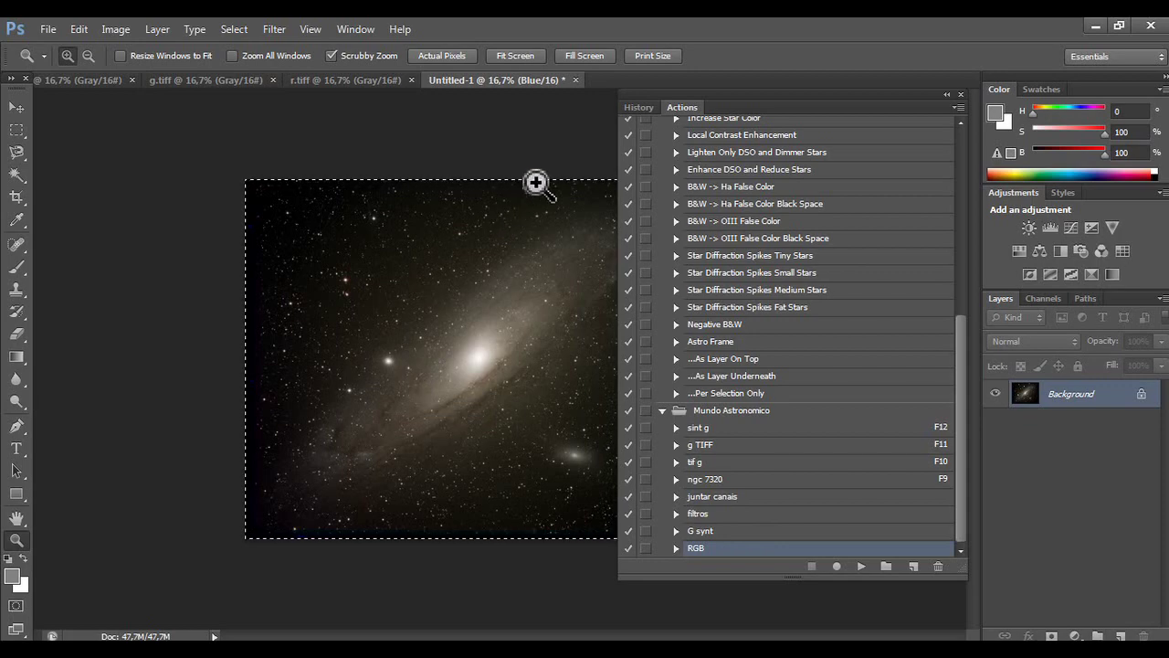
{"action": "left_click", "coordinate": [662, 411]}
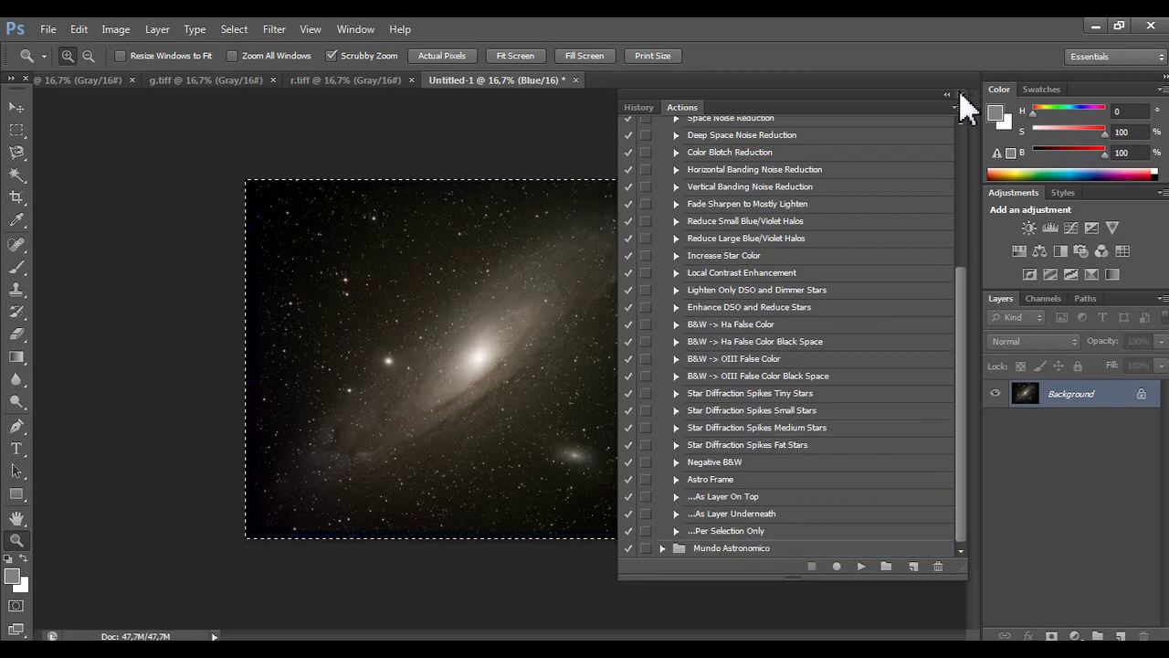
{"action": "left_click", "coordinate": [960, 94]}
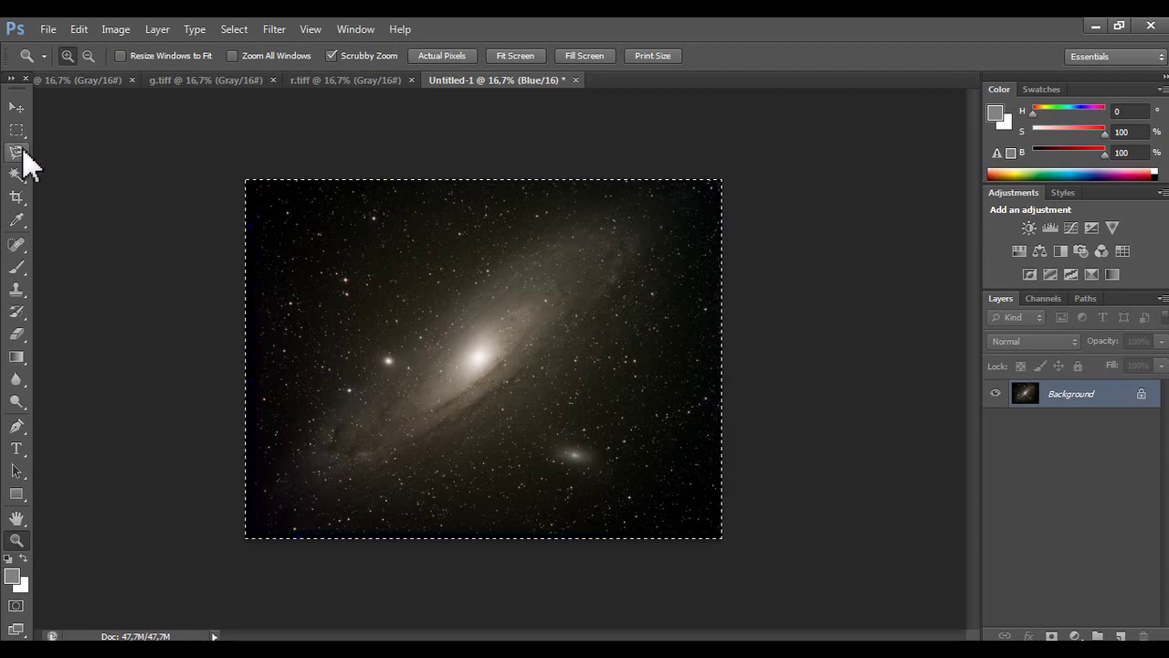
{"action": "left_click", "coordinate": [20, 198]}
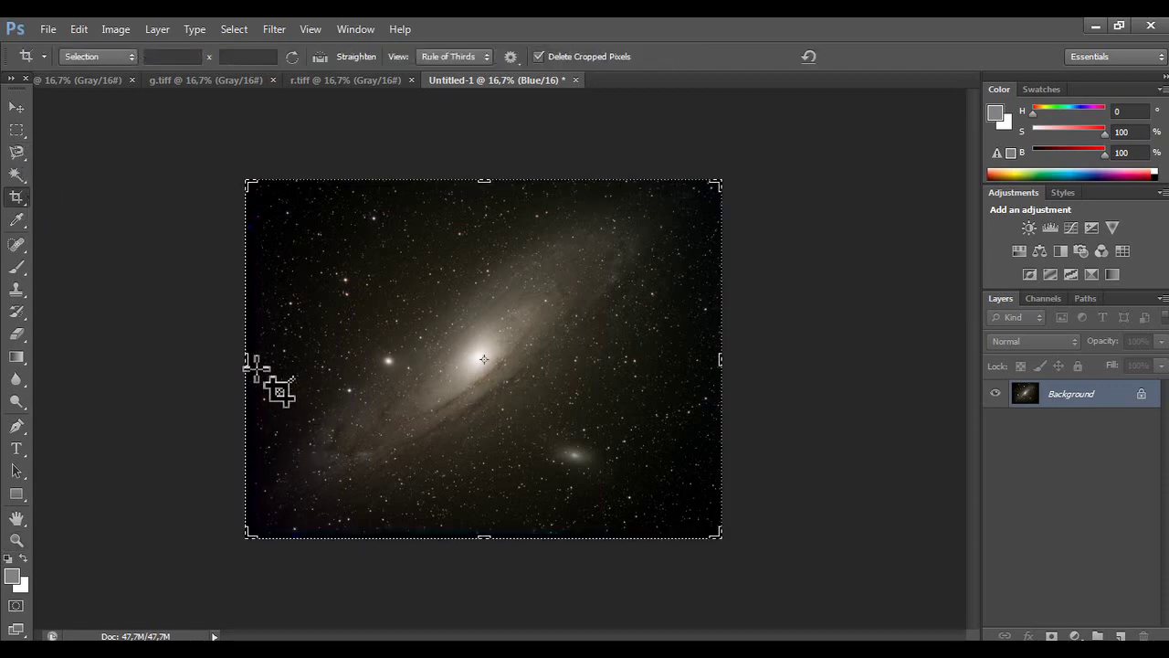
- Crop slightly off the image's left and bottom edges and adjust the right edge
{"action": "left_click_drag", "start_coordinate": [247, 365], "coordinate": [263, 361]}
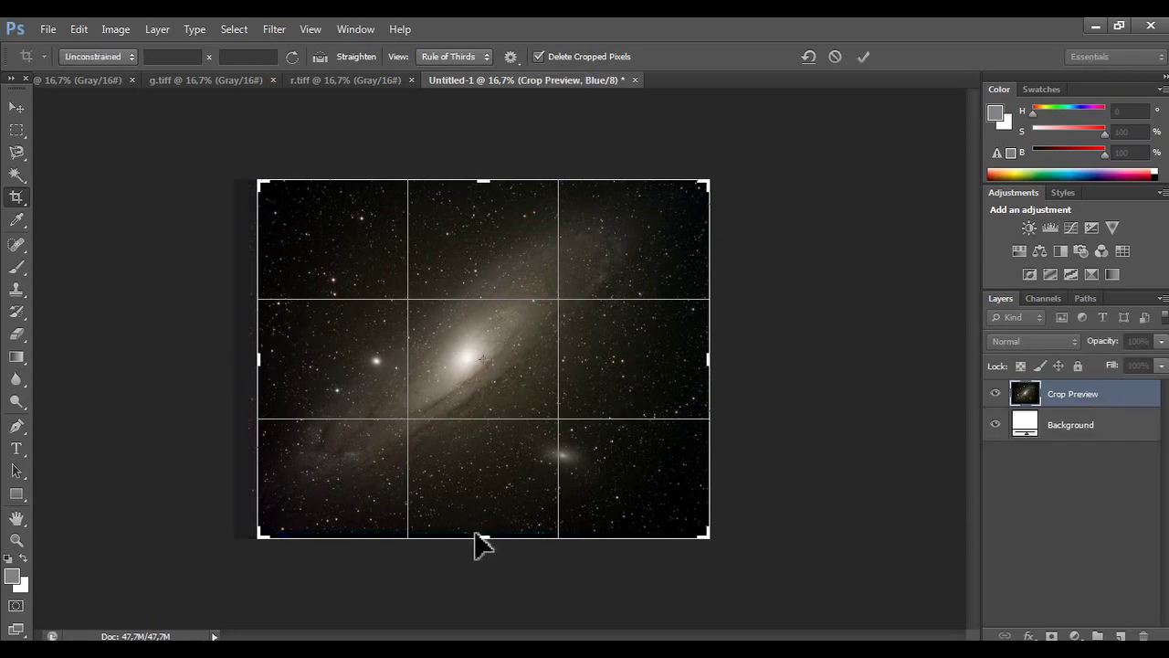
{"action": "left_click_drag", "start_coordinate": [482, 539], "coordinate": [483, 531]}
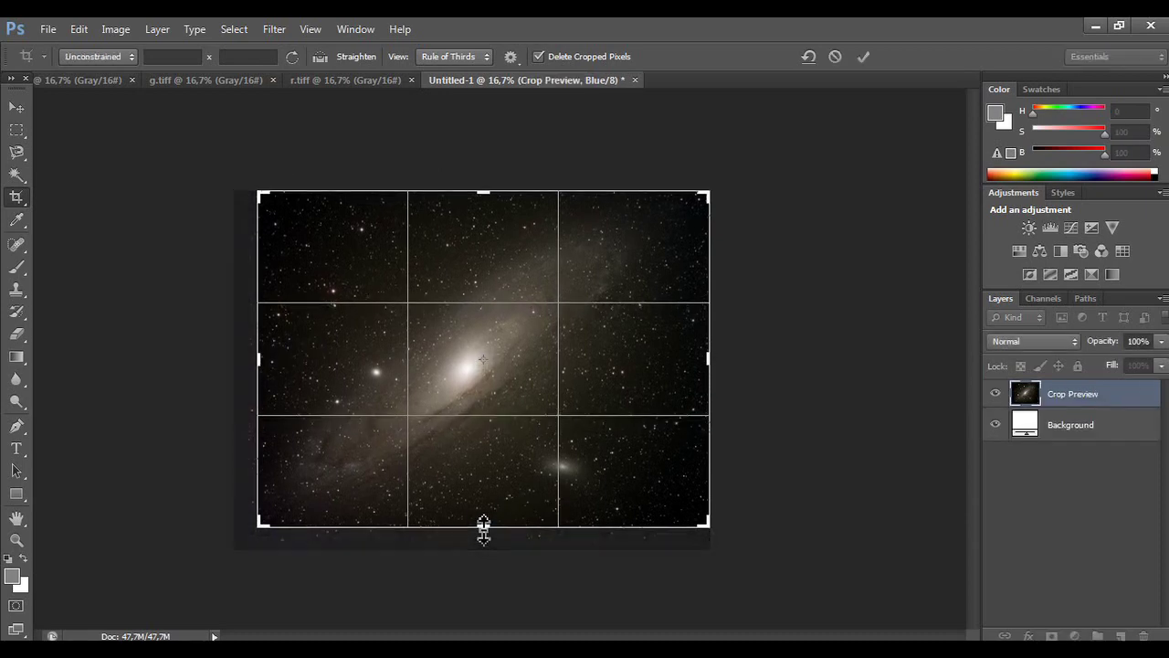
{"action": "key", "text": "Return"}
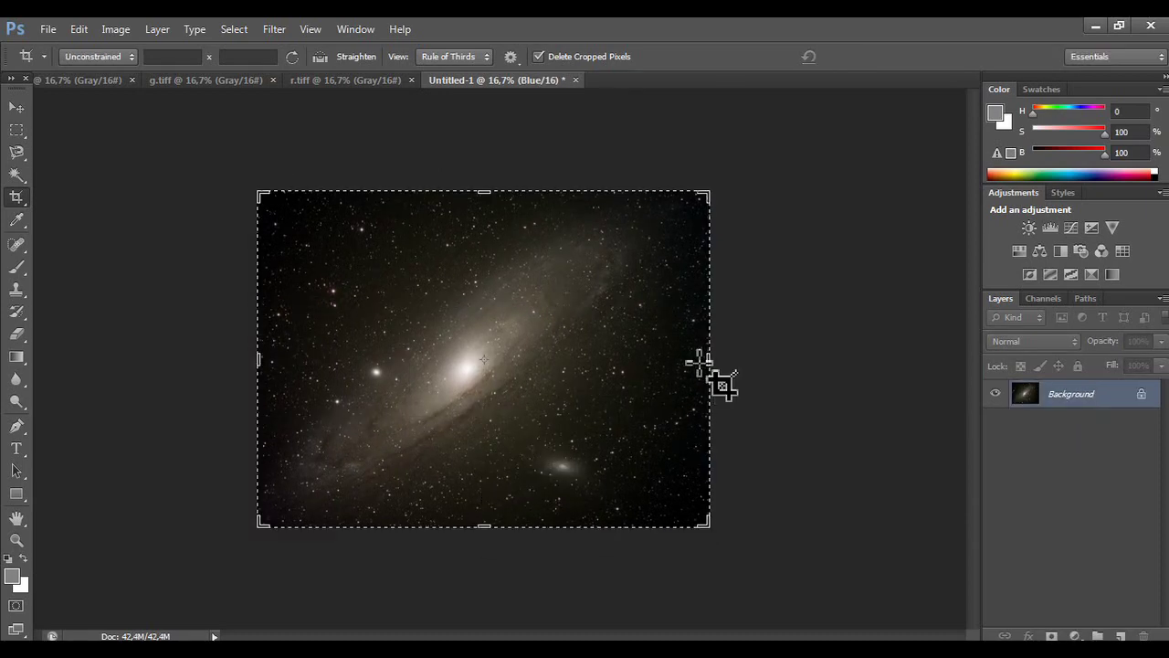
{"action": "left_click_drag", "start_coordinate": [712, 364], "coordinate": [690, 364]}
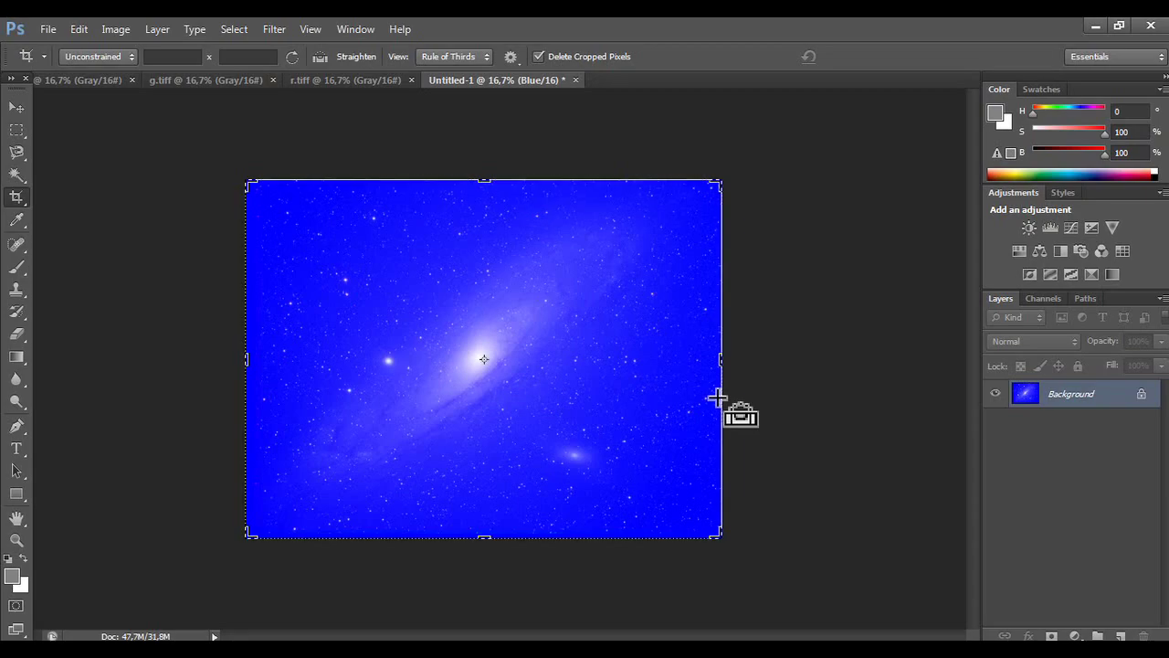
- Step backward with Edit > Step Backward, then switch to the Move tool
{"action": "left_click", "coordinate": [157, 28]}
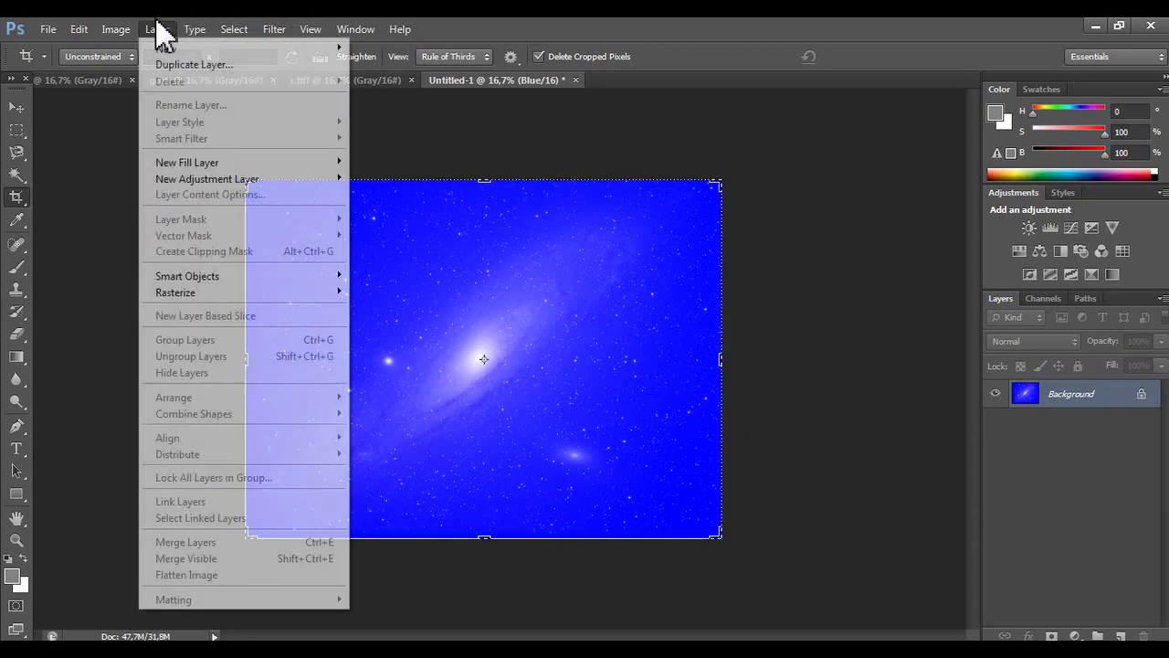
{"action": "left_click", "coordinate": [79, 28]}
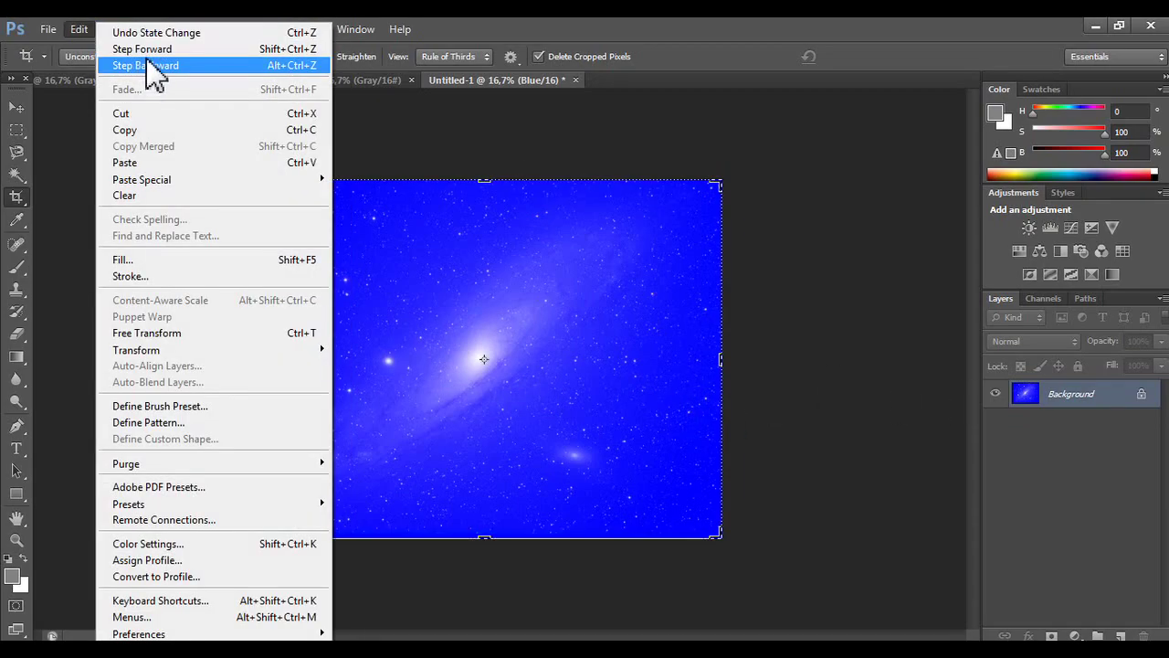
{"action": "left_click", "coordinate": [144, 66]}
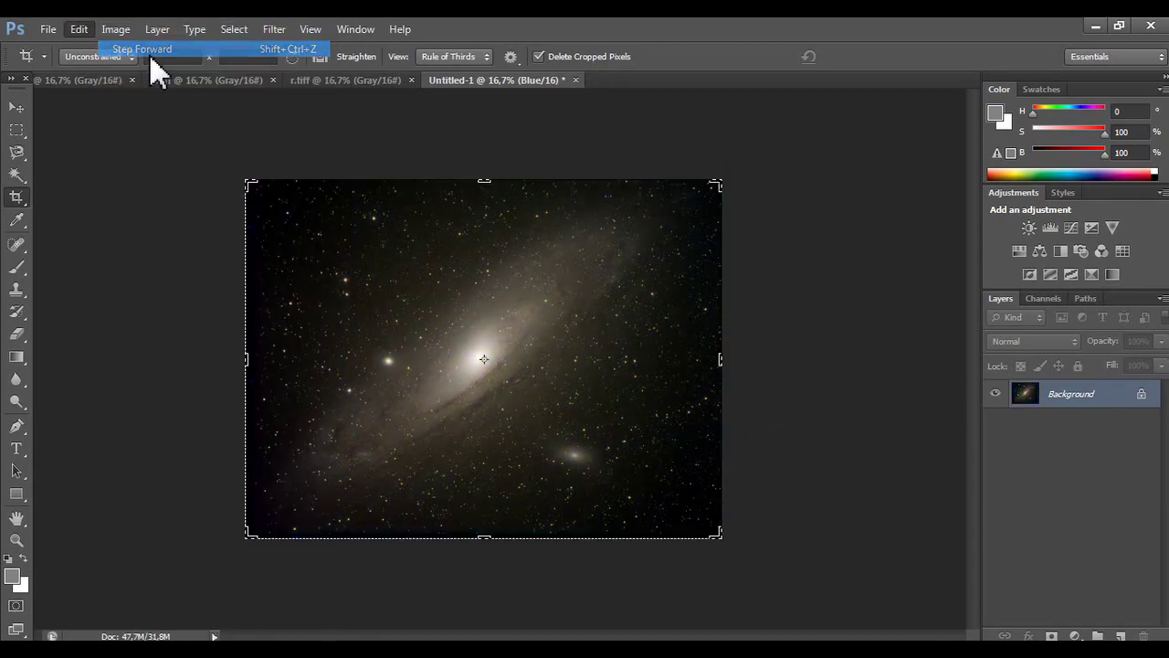
{"action": "left_click", "coordinate": [17, 108]}
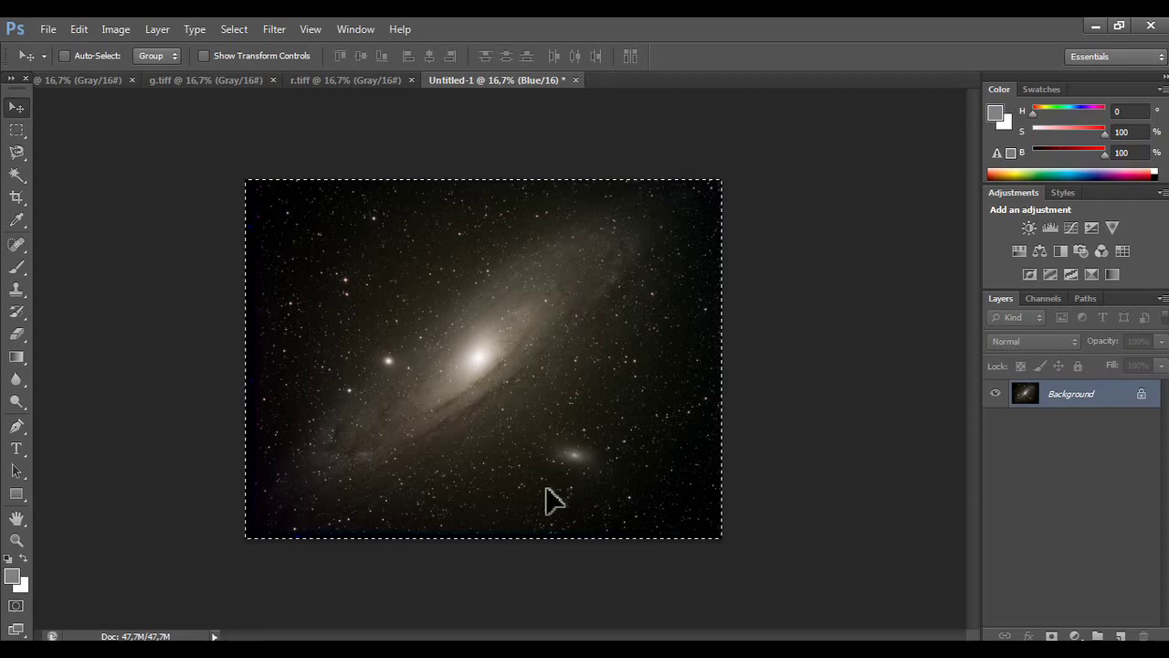
- Close the oCam and L-RGB folder windows and bring Ha-RGB to the front
{"action": "left_click", "coordinate": [396, 649]}
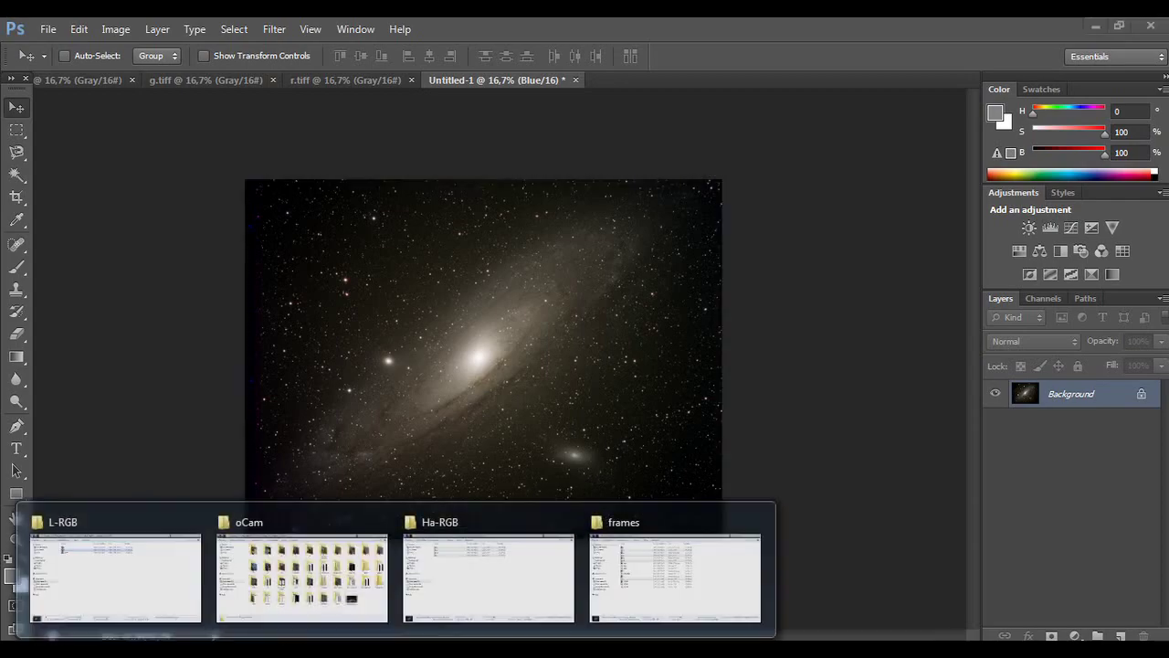
{"action": "left_click", "coordinate": [380, 523]}
{"action": "mouse_move", "coordinate": [116, 566]}
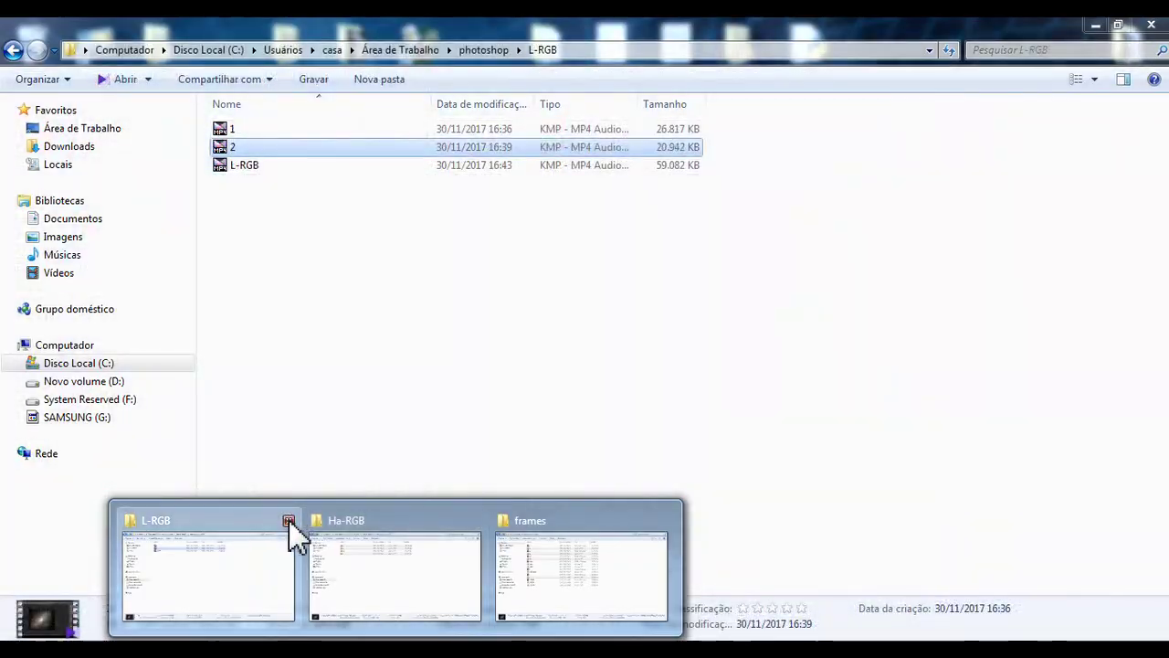
{"action": "left_click", "coordinate": [288, 521]}
{"action": "left_click", "coordinate": [274, 548]}
- Drag the ha file into the galaxy document and stretch it to fill the canvas
{"action": "left_click_drag", "start_coordinate": [322, 168], "coordinate": [497, 449]}
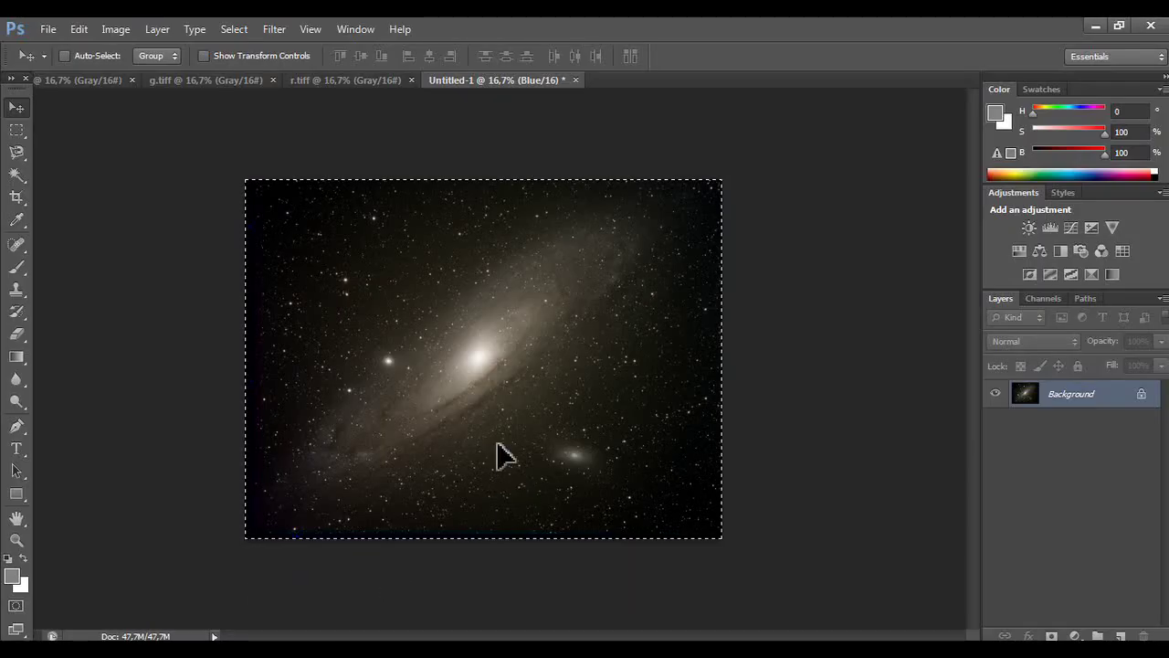
{"action": "left_click_drag", "start_coordinate": [464, 378], "coordinate": [244, 537]}
{"action": "key", "text": "Return"}
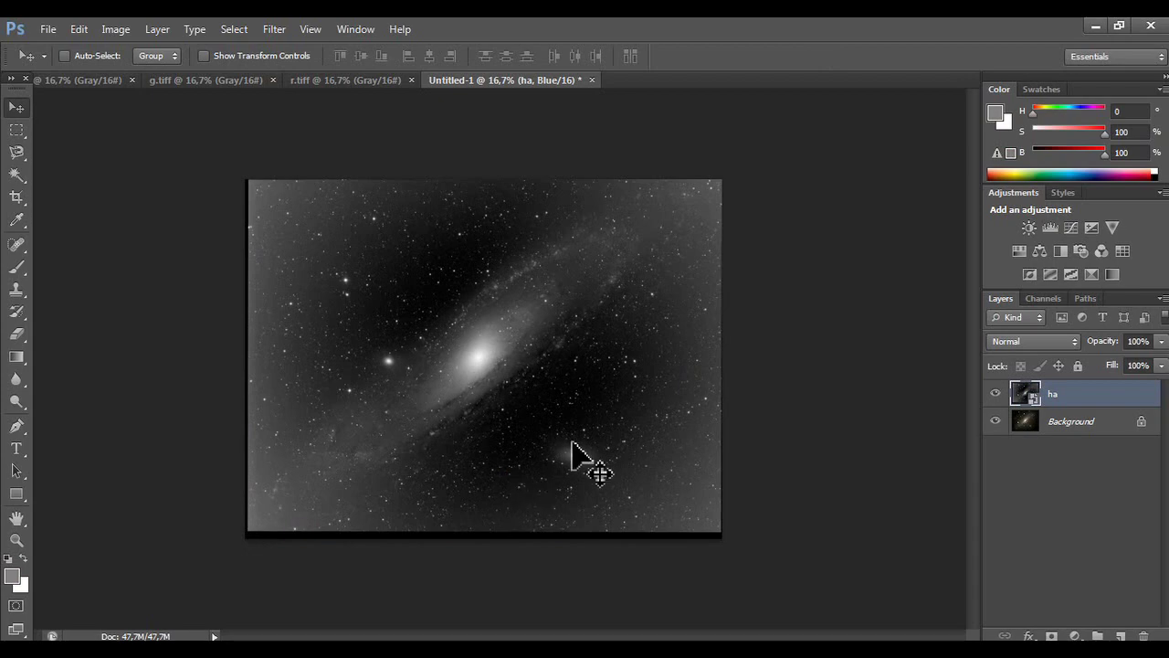
- Toggle the ha layer's visibility to compare, then show the Actions panel
{"action": "left_click", "coordinate": [996, 394]}
{"action": "left_click", "coordinate": [996, 393]}
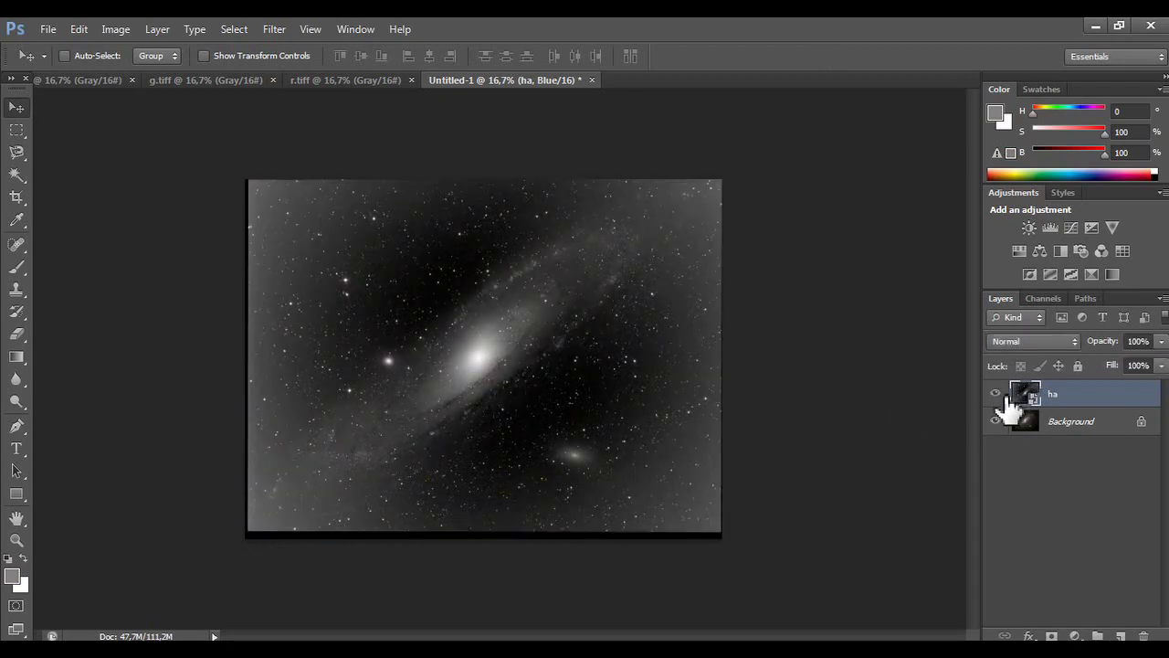
{"action": "left_click", "coordinate": [368, 29]}
{"action": "left_click", "coordinate": [399, 114]}
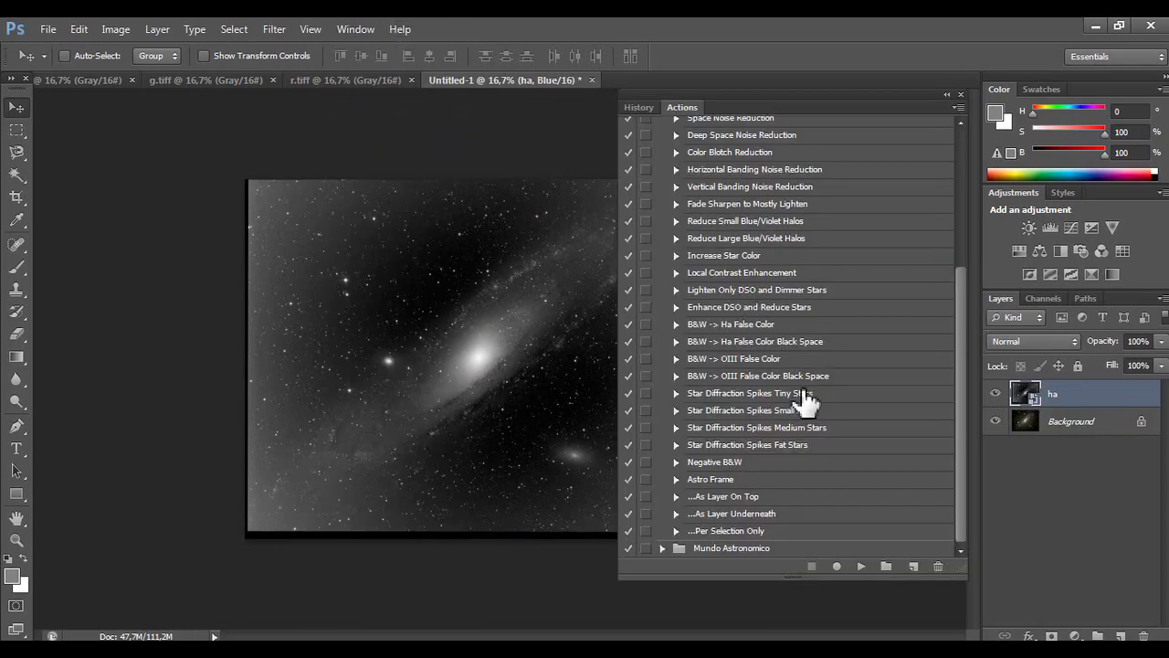
{"action": "scroll", "coordinate": [809, 412], "scroll_direction": "up", "scroll_amount": 2}
{"action": "scroll", "coordinate": [783, 396], "scroll_direction": "up", "scroll_amount": 3}
{"action": "scroll", "coordinate": [752, 308], "scroll_direction": "up", "scroll_amount": 1}
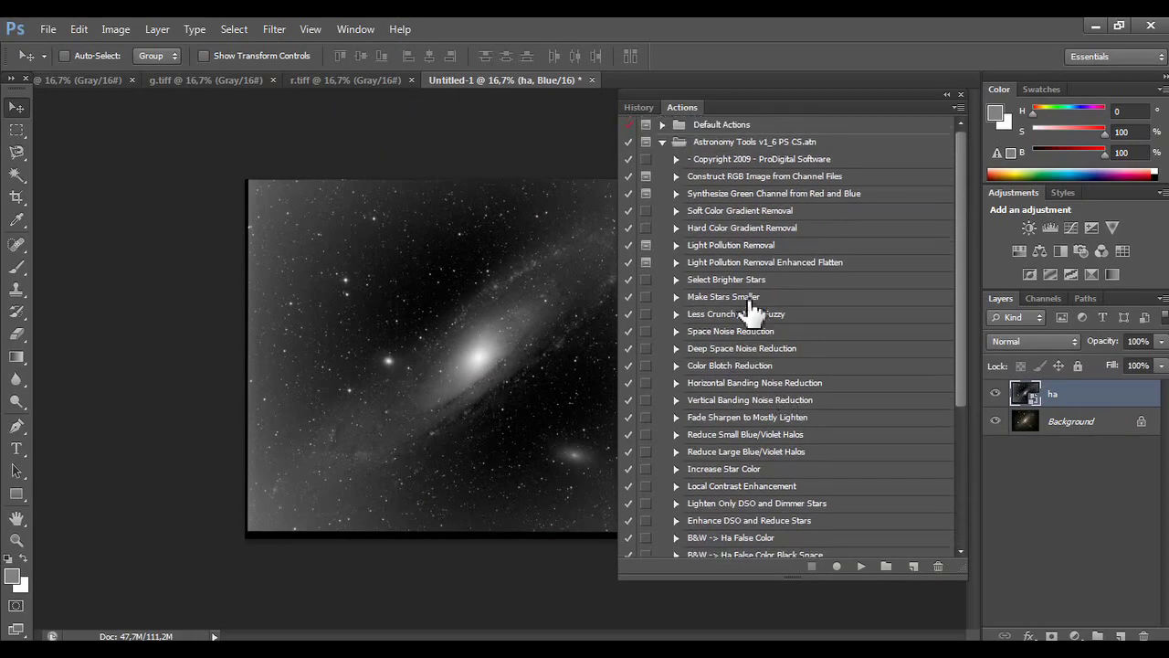
- Play Hard Color Gradient Removal, continuing past the Invert, Hue/Saturation and Paste warnings
{"action": "left_click", "coordinate": [773, 228]}
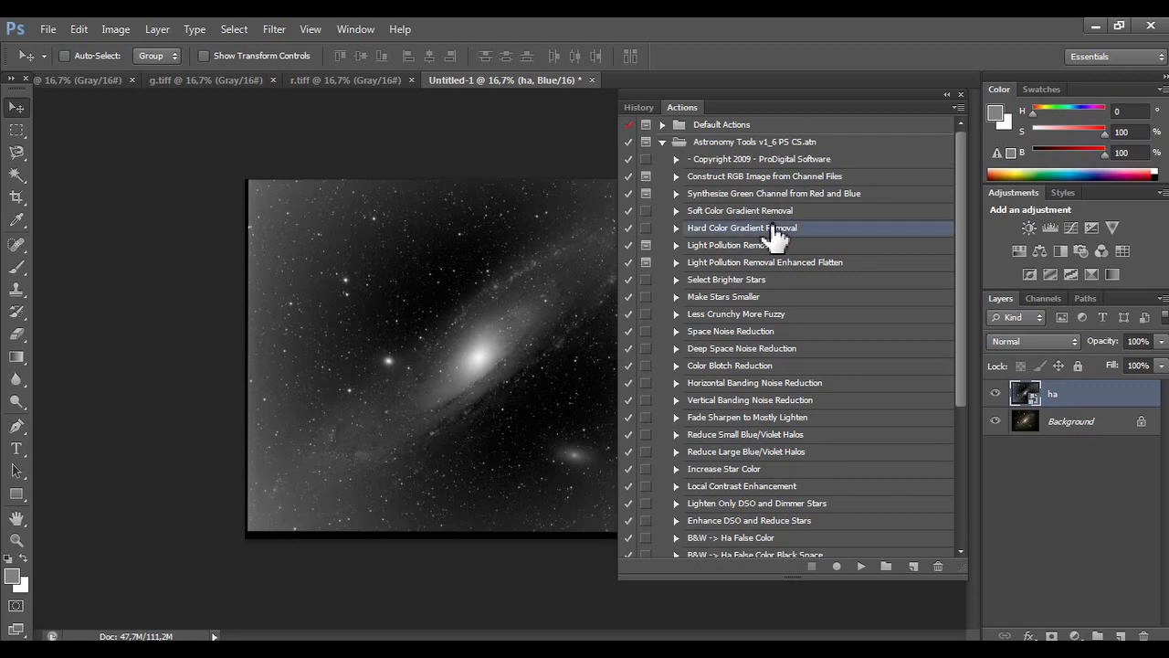
{"action": "left_click", "coordinate": [862, 567]}
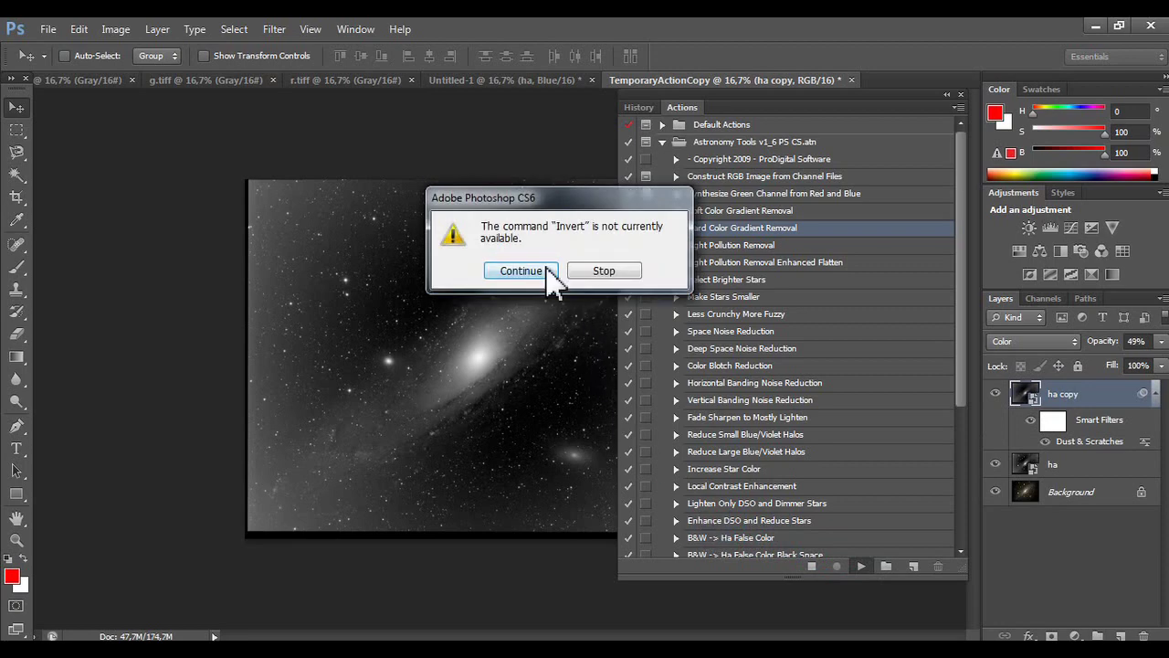
{"action": "left_click", "coordinate": [547, 268]}
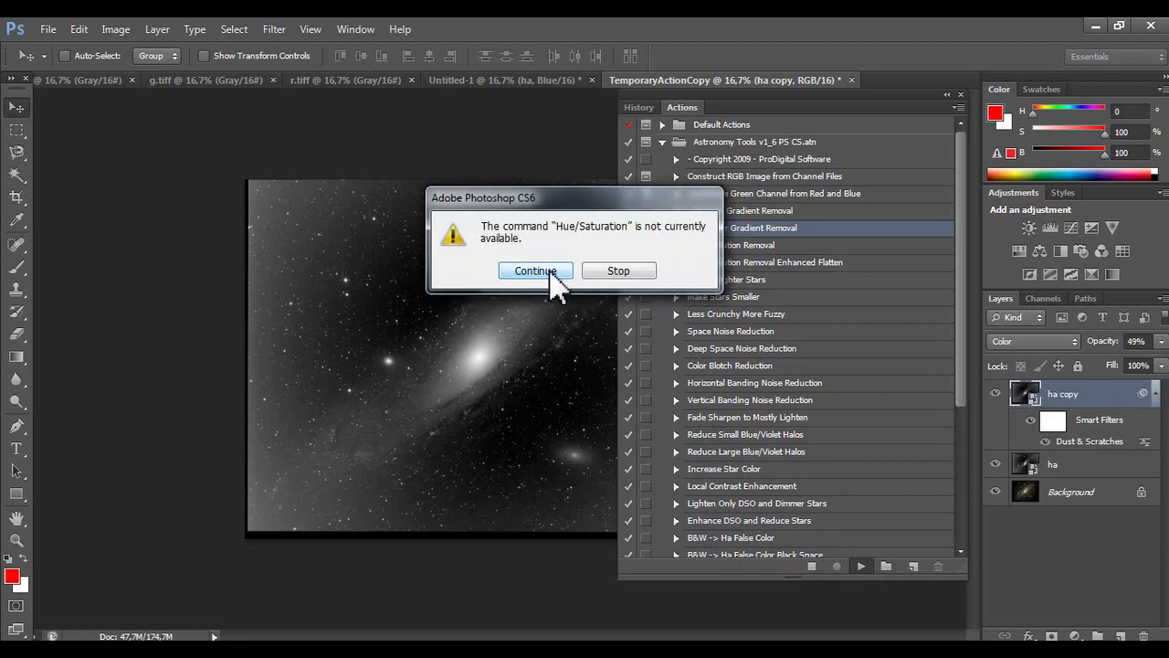
{"action": "left_click", "coordinate": [551, 272]}
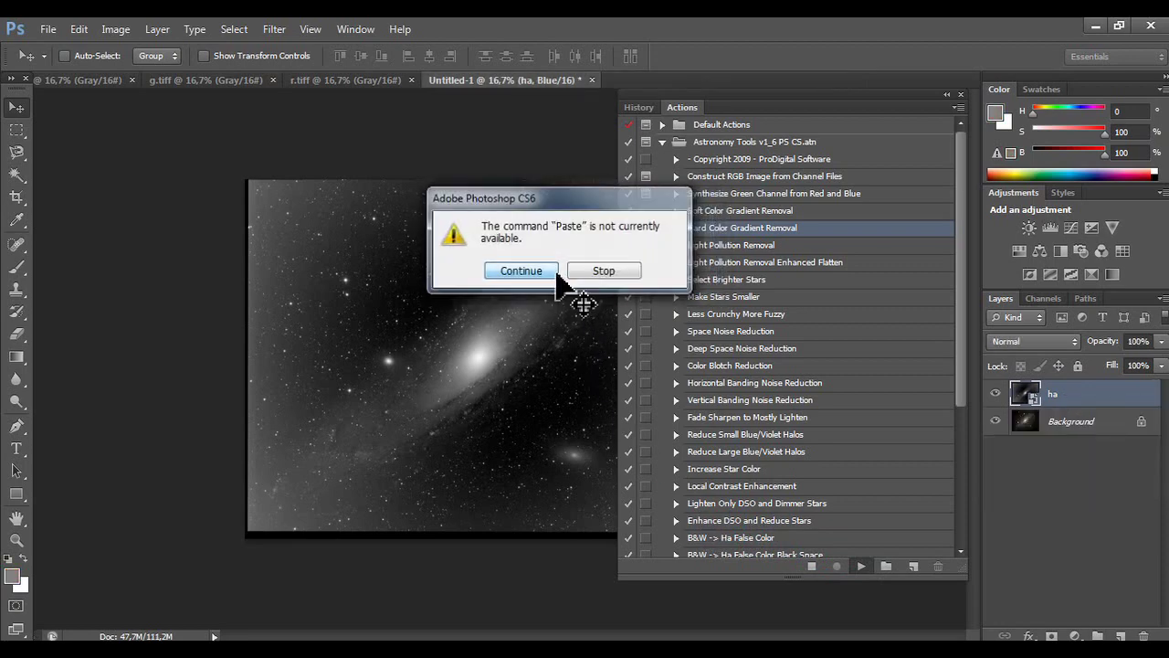
{"action": "left_click", "coordinate": [559, 274]}
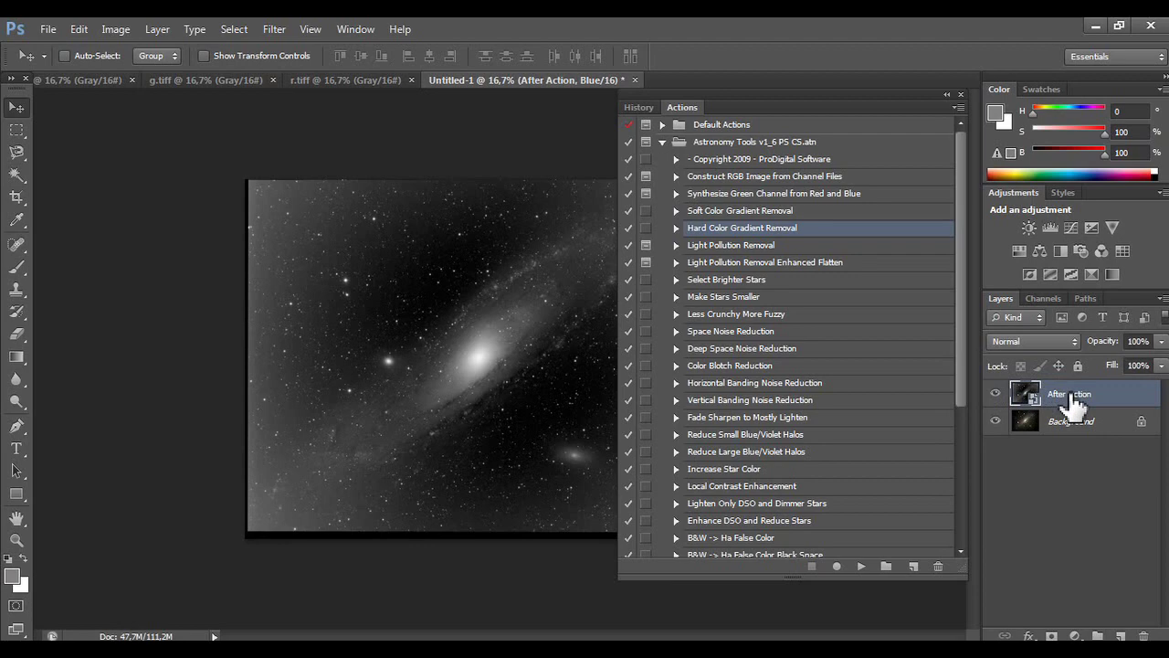
{"action": "left_click", "coordinate": [996, 393]}
- Set the After Action layer's blend mode to Luminosity
{"action": "left_click", "coordinate": [996, 393]}
{"action": "left_click", "coordinate": [960, 95]}
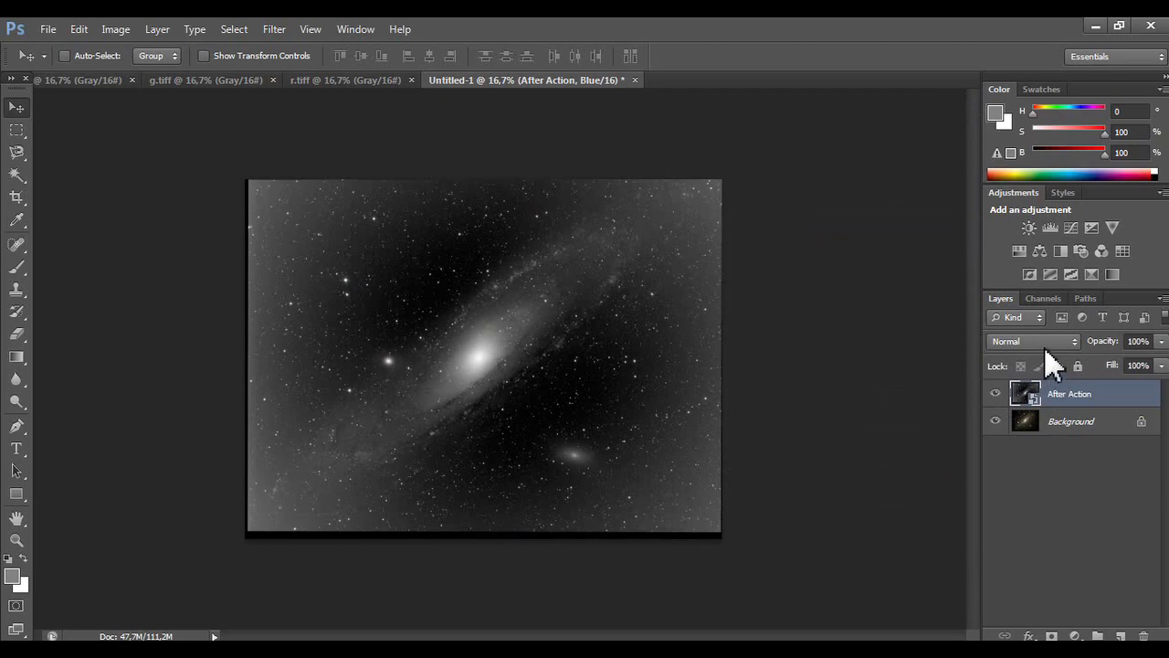
{"action": "left_click", "coordinate": [1041, 342]}
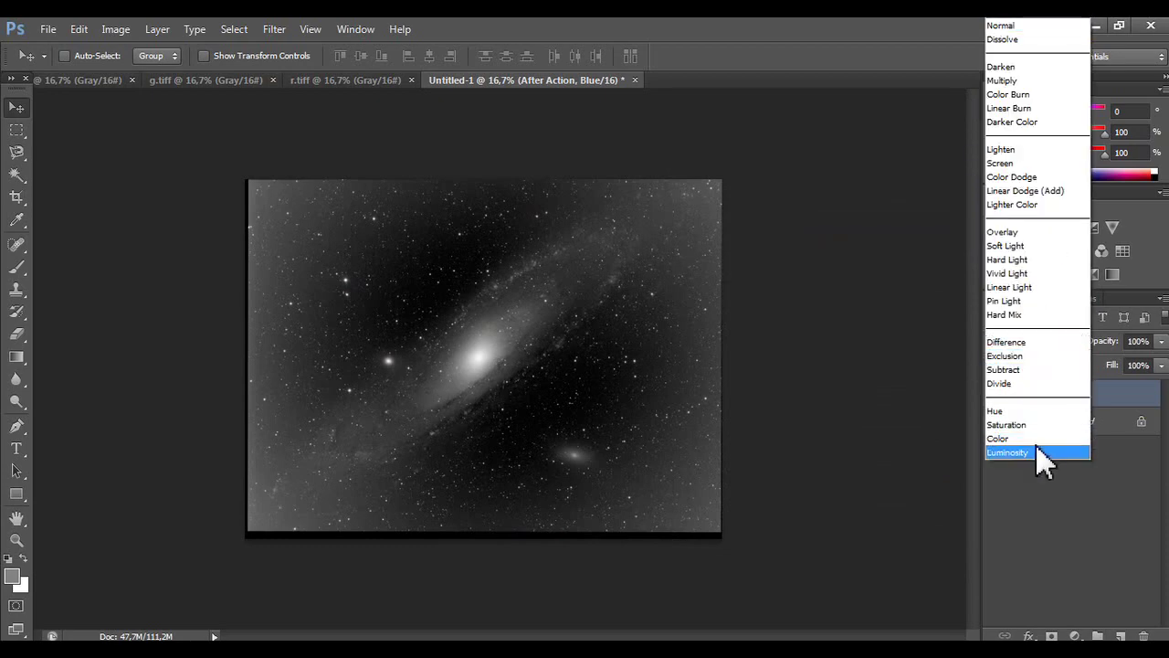
{"action": "left_click", "coordinate": [1036, 451]}
- Flatten the image to a single layer and reopen the Actions panel
{"action": "right_click", "coordinate": [1094, 397]}
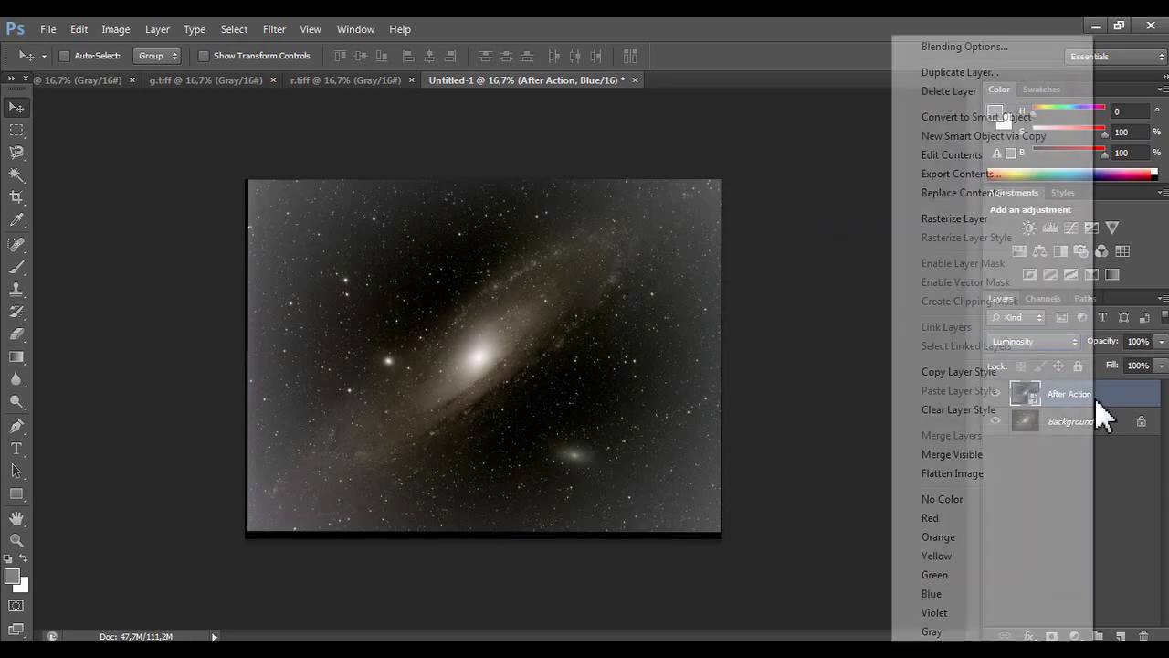
{"action": "left_click", "coordinate": [985, 453]}
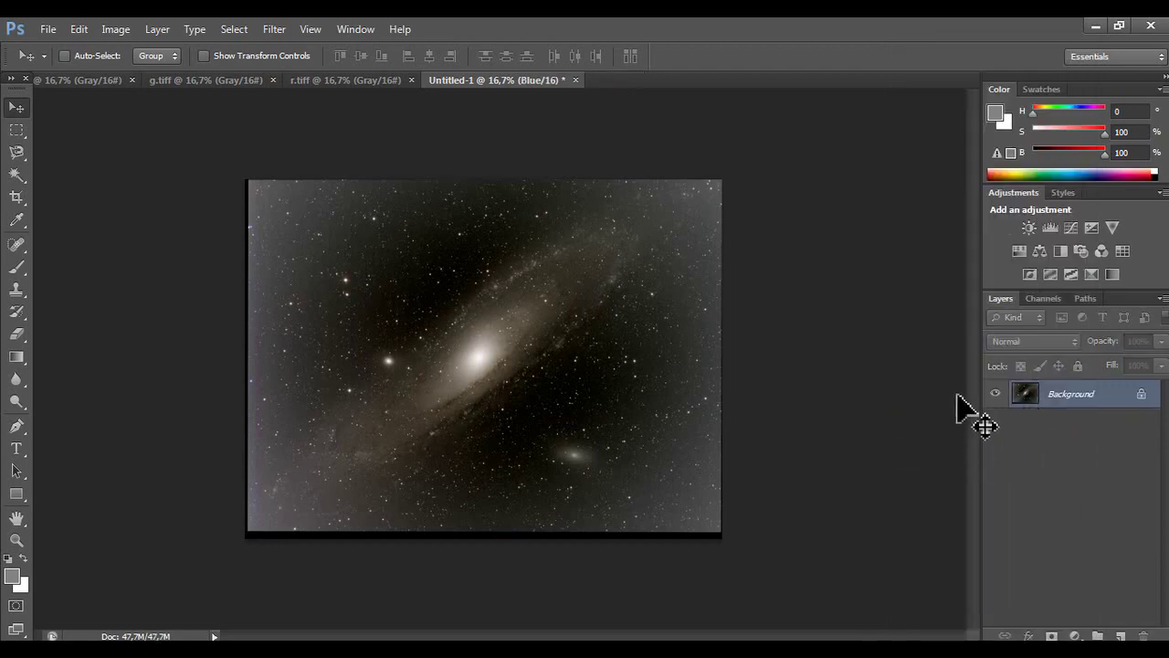
{"action": "left_click", "coordinate": [375, 29]}
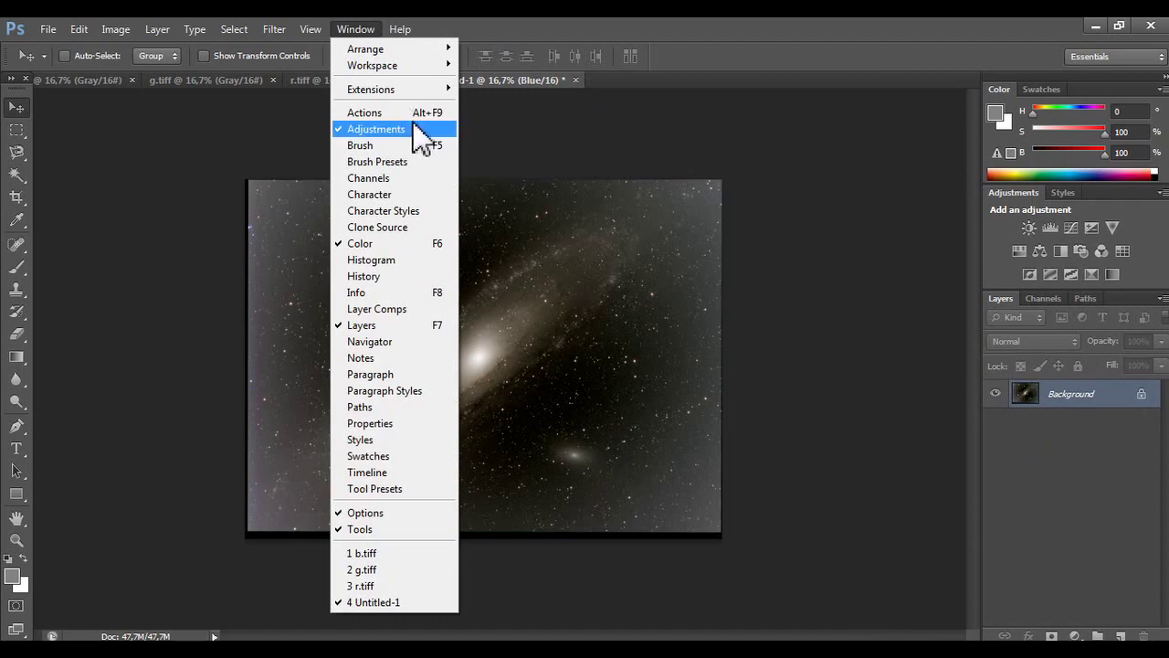
{"action": "left_click", "coordinate": [413, 110]}
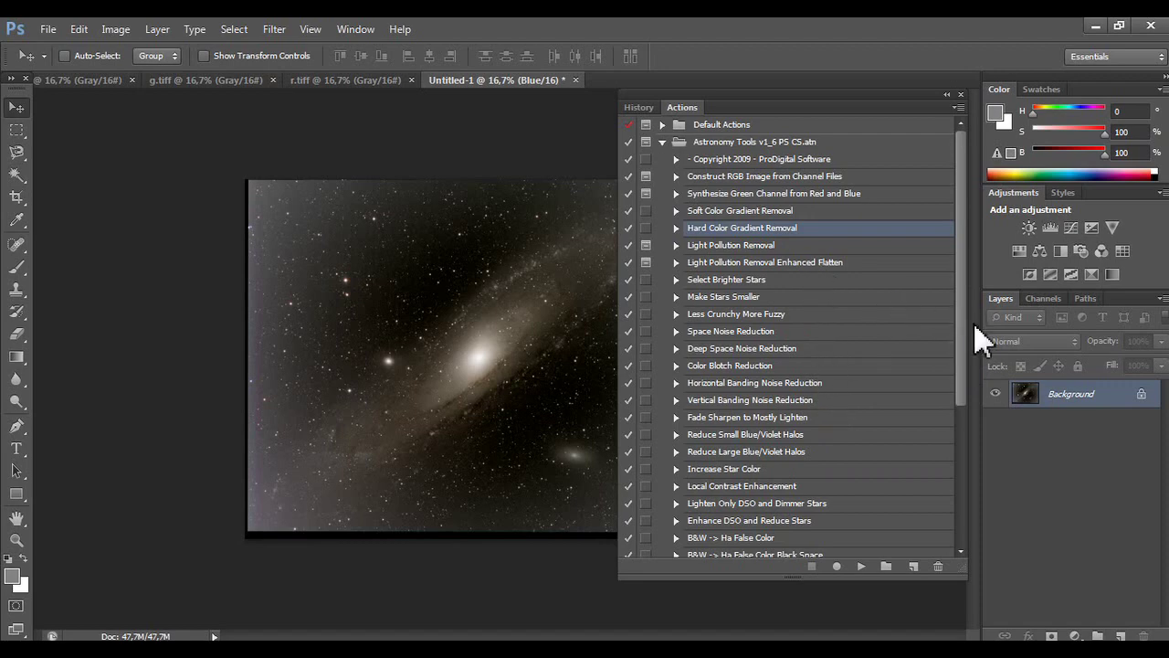
- Run the Light Pollution Removal action, skipping Dust & Scratches and deleting the Curves 1 and False Flat layers
{"action": "left_click_drag", "start_coordinate": [964, 321], "coordinate": [947, 437]}
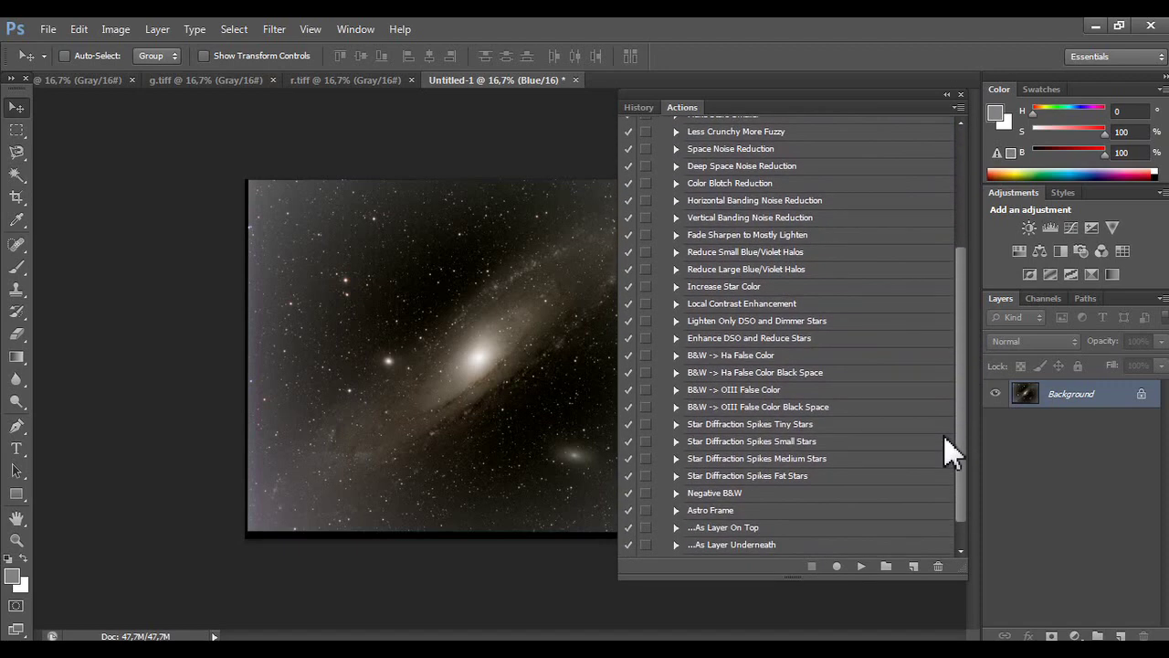
{"action": "scroll", "coordinate": [942, 435], "scroll_direction": "up", "scroll_amount": 1}
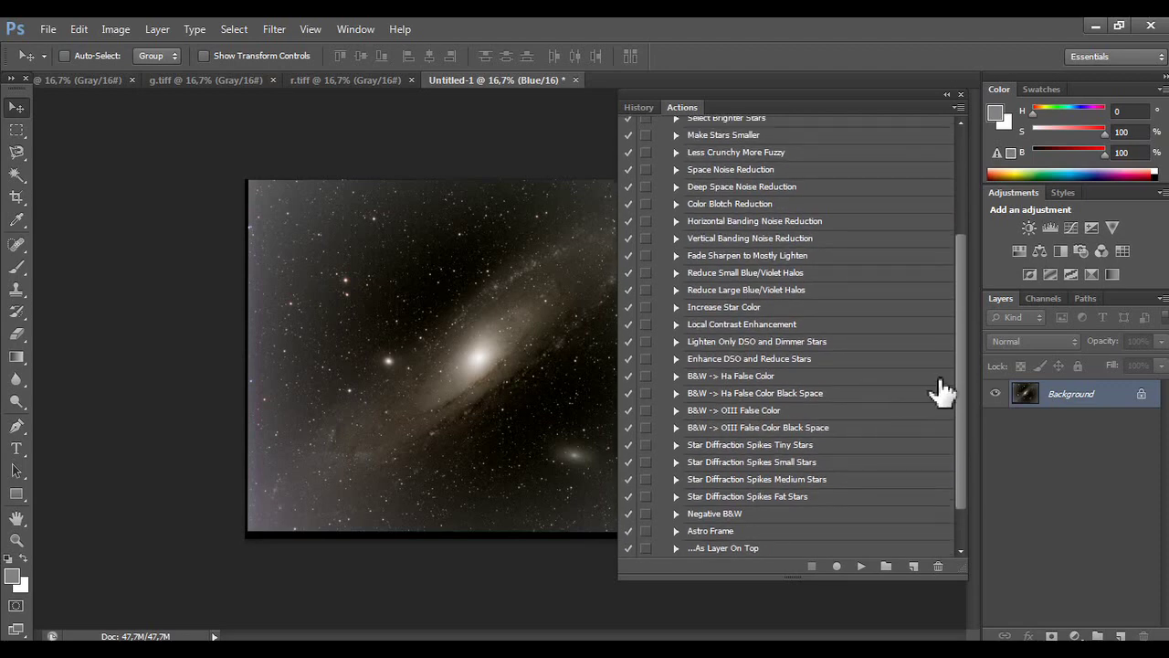
{"action": "left_click_drag", "start_coordinate": [957, 386], "coordinate": [966, 342]}
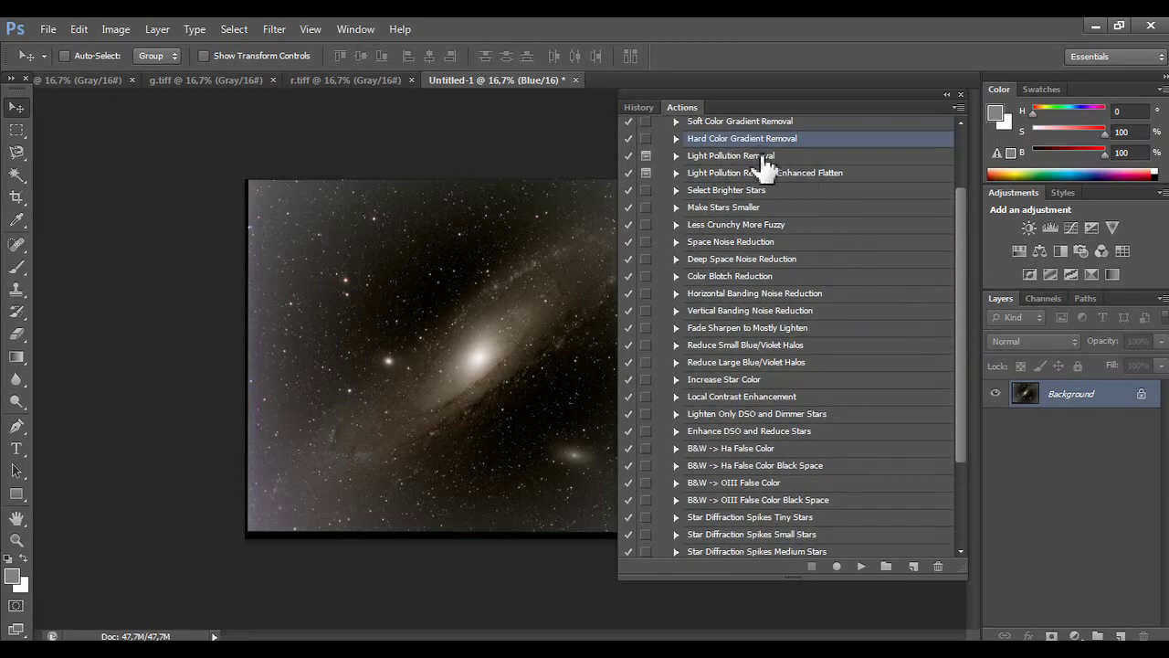
{"action": "left_click", "coordinate": [757, 156]}
{"action": "left_click", "coordinate": [861, 566]}
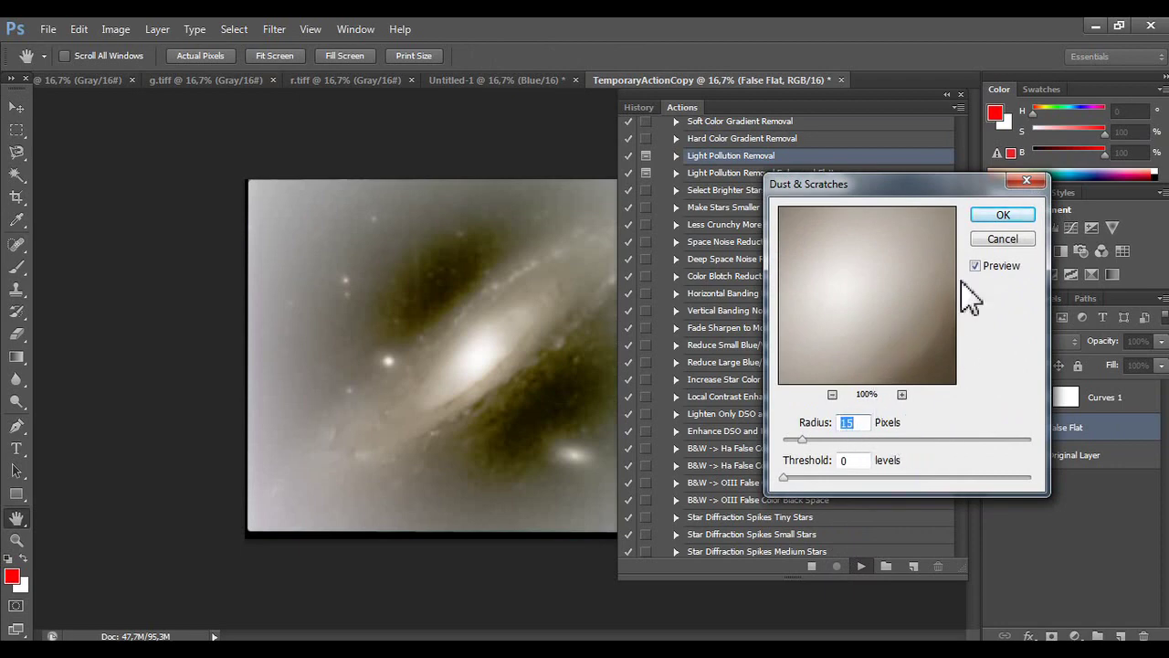
{"action": "left_click", "coordinate": [1004, 239]}
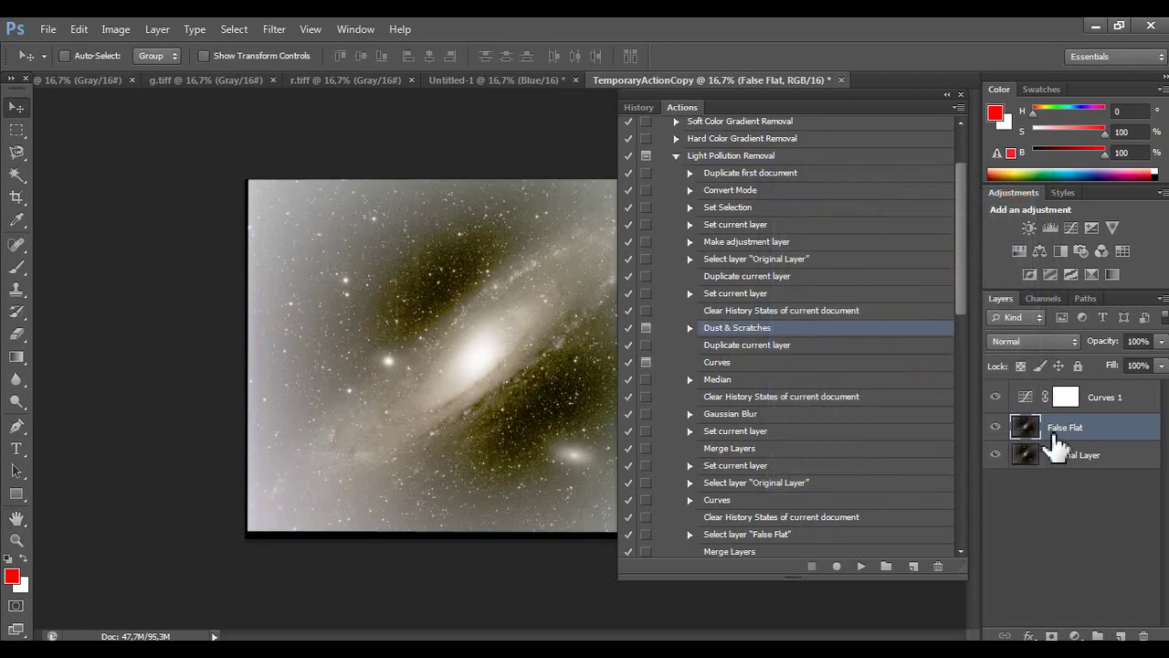
{"action": "key", "text": "Delete"}
{"action": "key", "text": "Delete"}
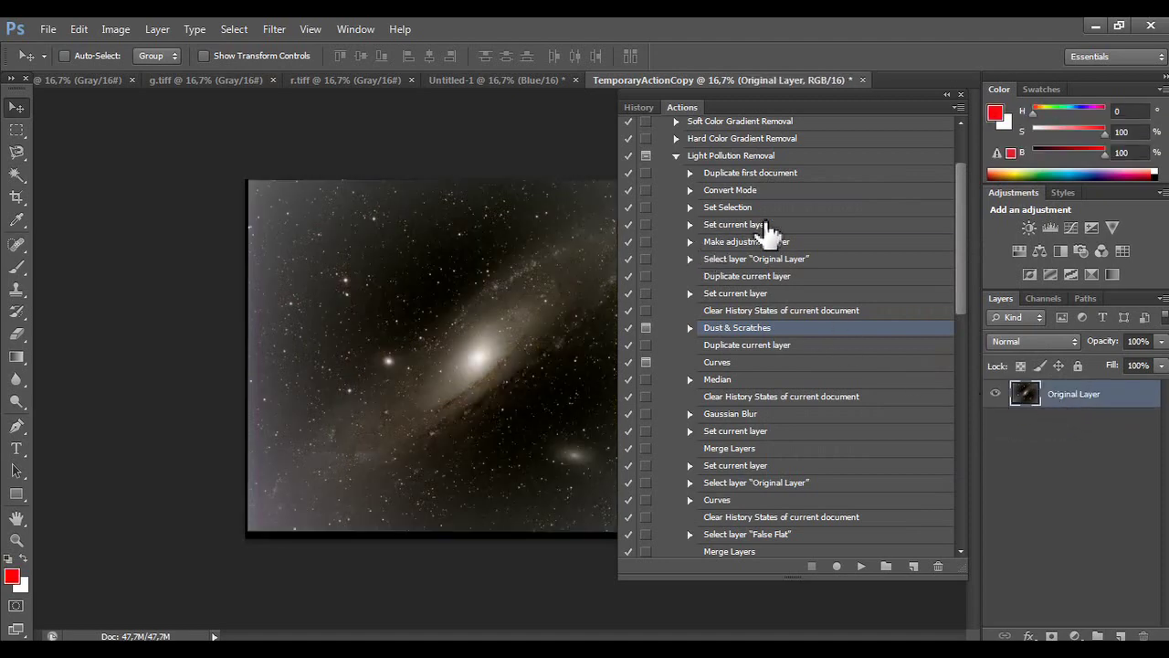
- Collapse Light Pollution Removal and play the Hard Color Gradient Removal action on the galaxy
{"action": "left_click", "coordinate": [759, 225]}
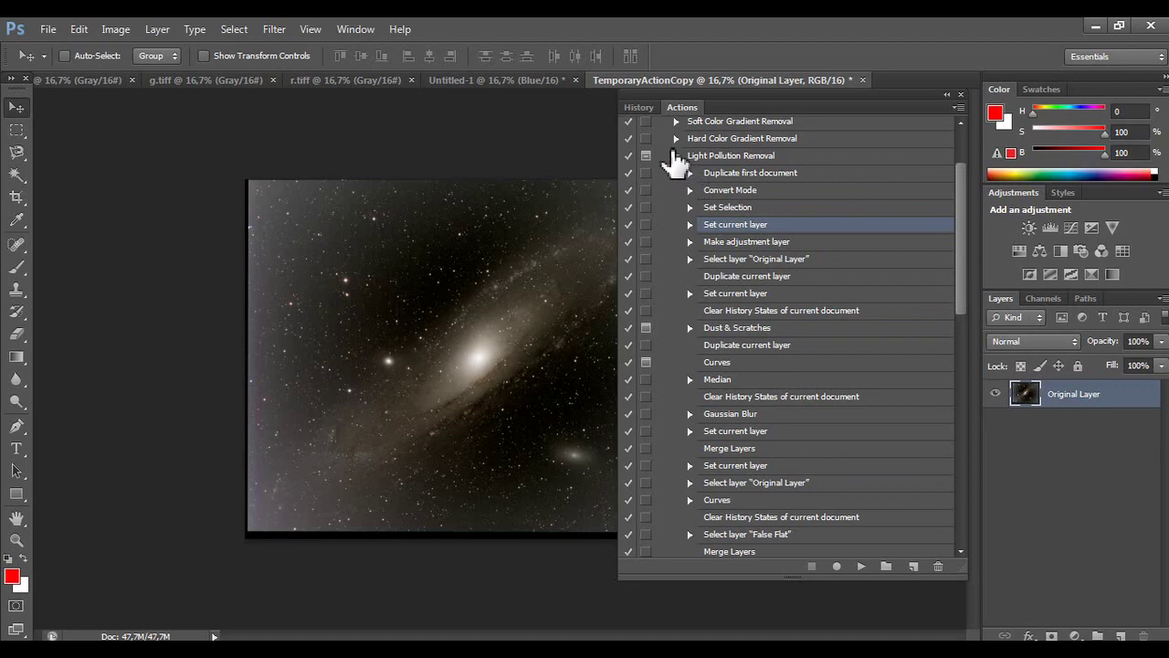
{"action": "left_click", "coordinate": [676, 157]}
{"action": "scroll", "coordinate": [678, 170], "scroll_direction": "up", "scroll_amount": 1}
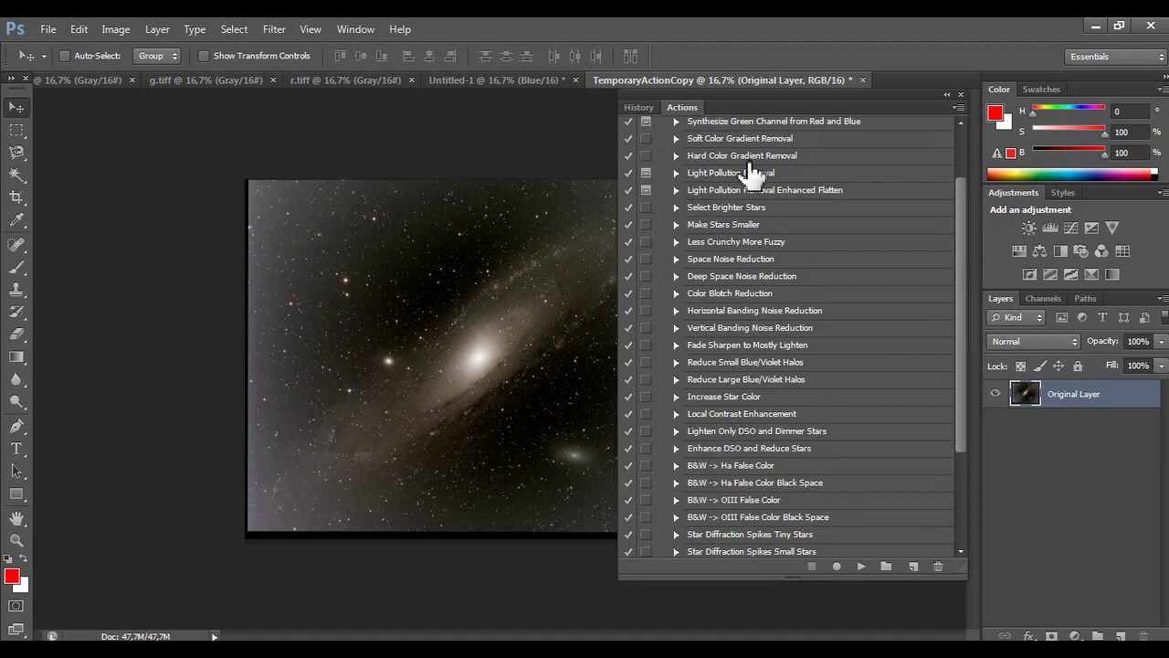
{"action": "left_click", "coordinate": [747, 157]}
{"action": "left_click", "coordinate": [861, 565]}
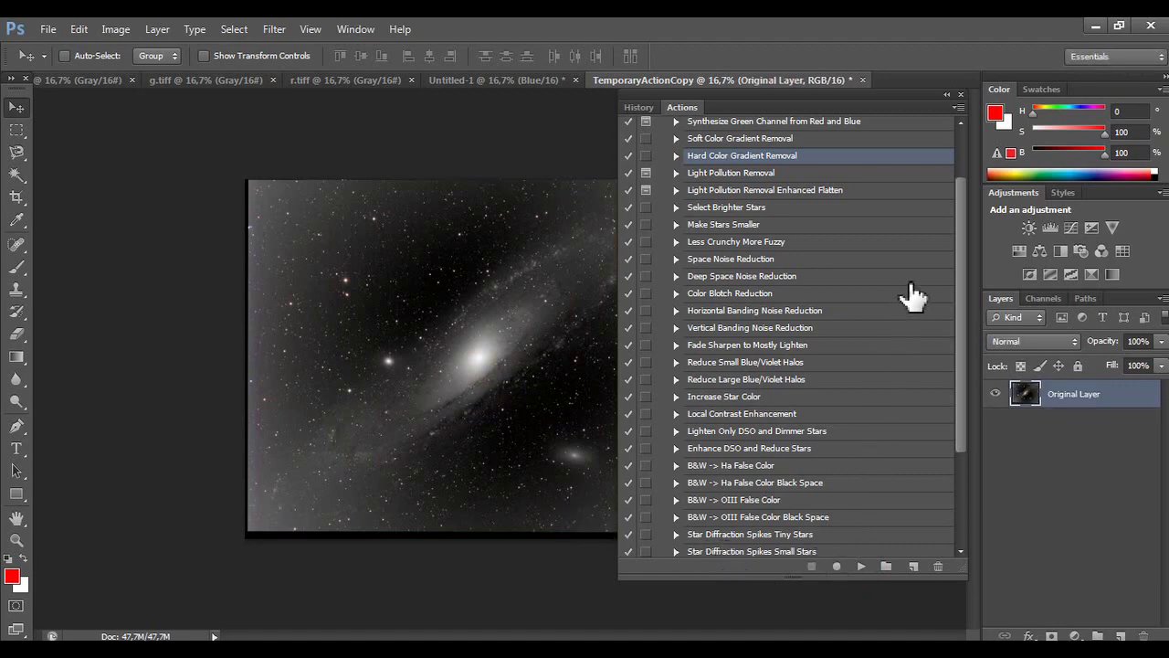
- Add a trial Levels layer darkening the midtones, then delete it and close Properties
{"action": "left_click", "coordinate": [960, 95]}
{"action": "left_click", "coordinate": [1052, 231]}
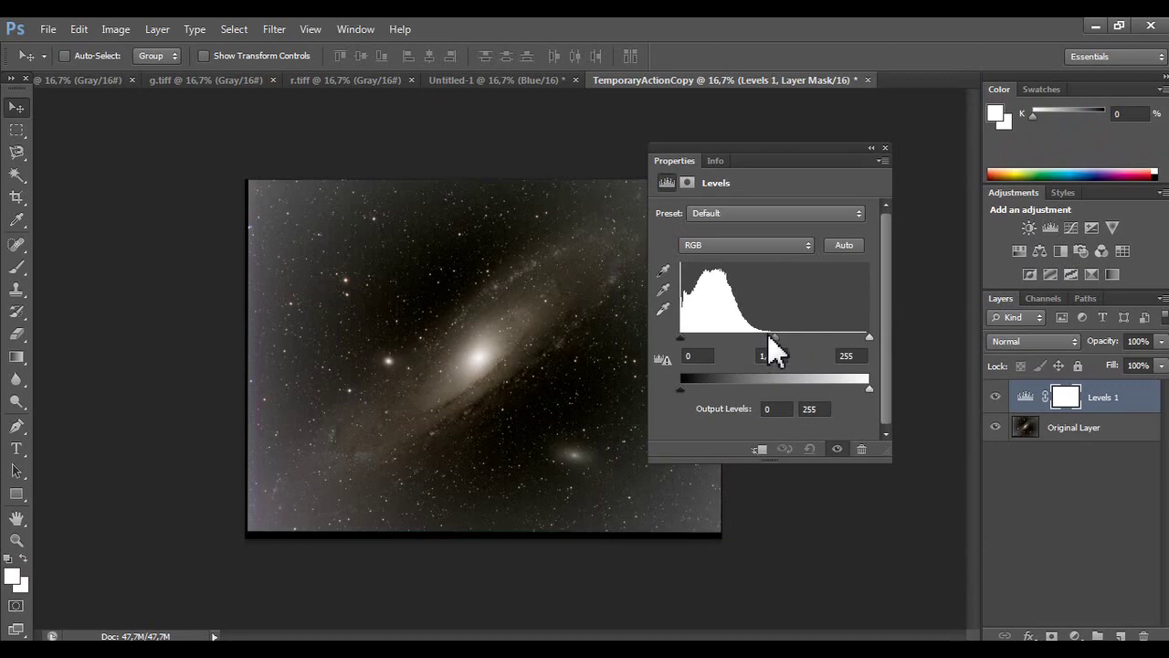
{"action": "left_click_drag", "start_coordinate": [766, 337], "coordinate": [808, 335]}
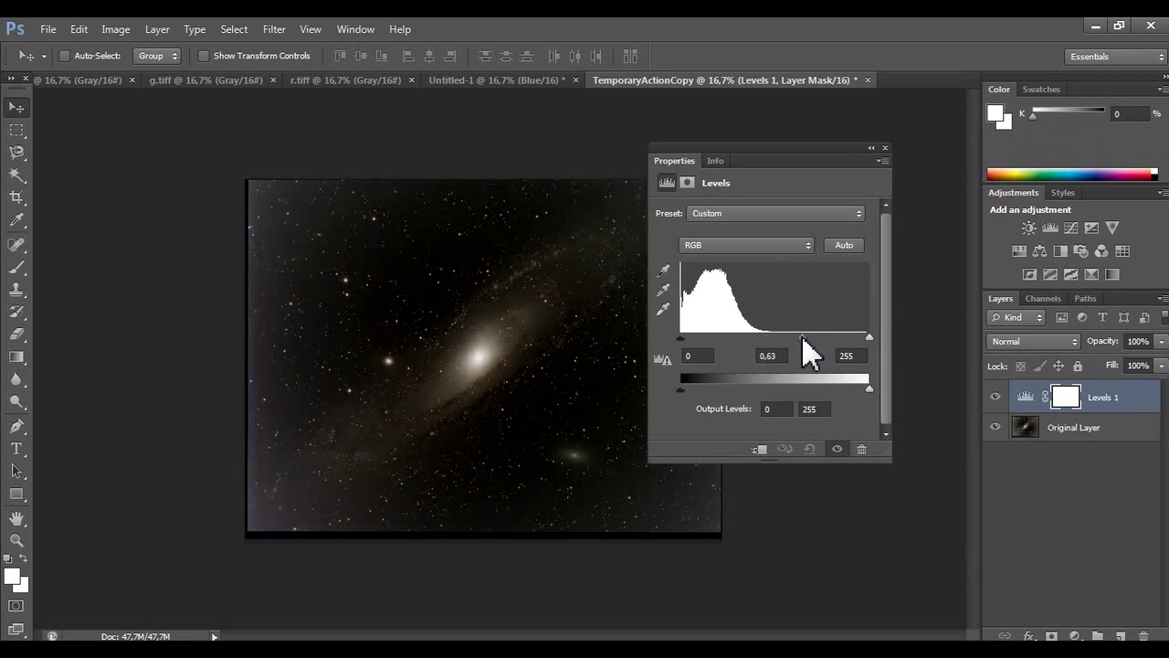
{"action": "left_click", "coordinate": [776, 246]}
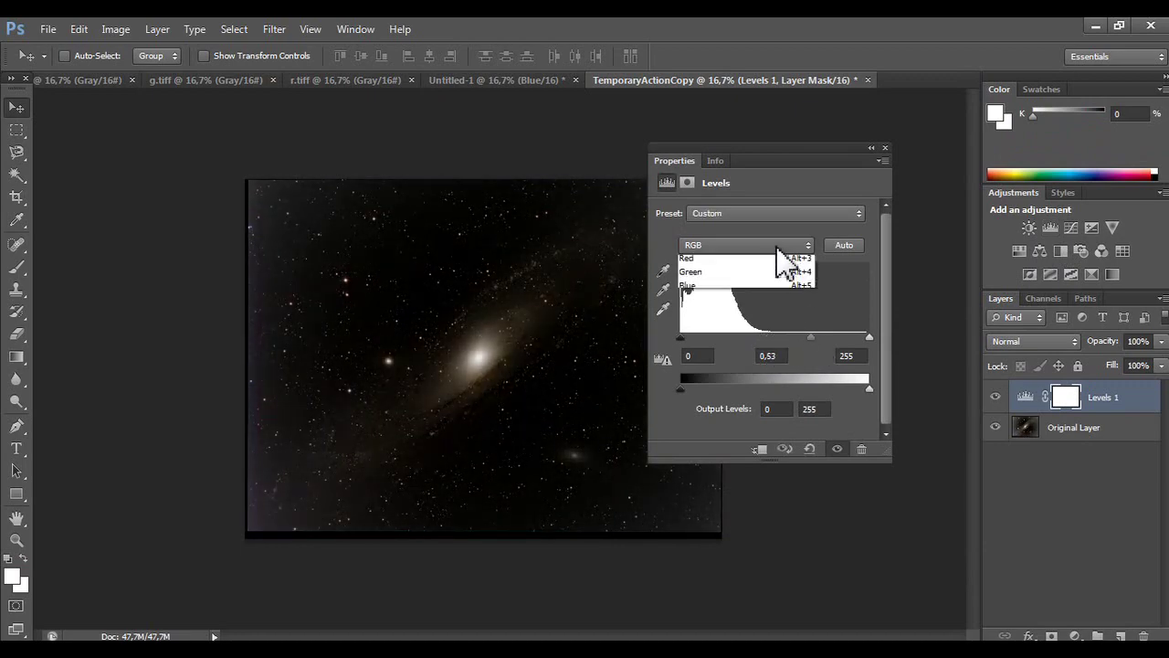
{"action": "left_click", "coordinate": [1033, 422]}
{"action": "mouse_move", "coordinate": [1055, 429]}
{"action": "left_mouse_down"}
{"action": "mouse_move", "coordinate": [1131, 566]}
{"action": "mouse_move", "coordinate": [1124, 624]}
{"action": "left_mouse_up"}
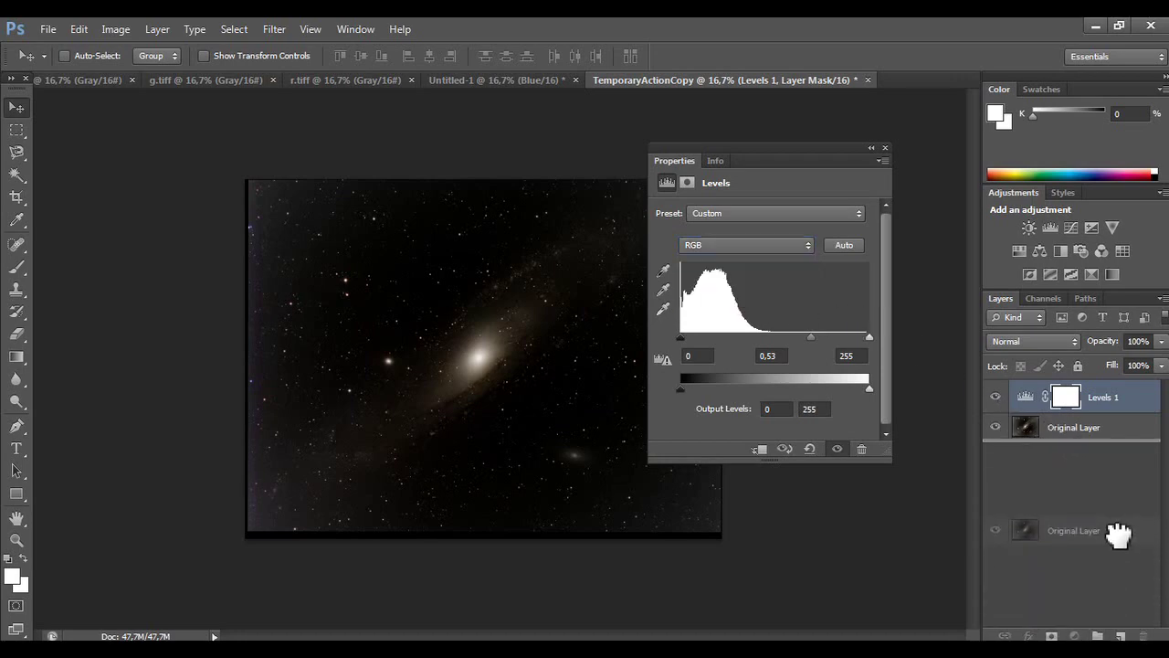
{"action": "left_click_drag", "start_coordinate": [1125, 624], "coordinate": [1117, 607]}
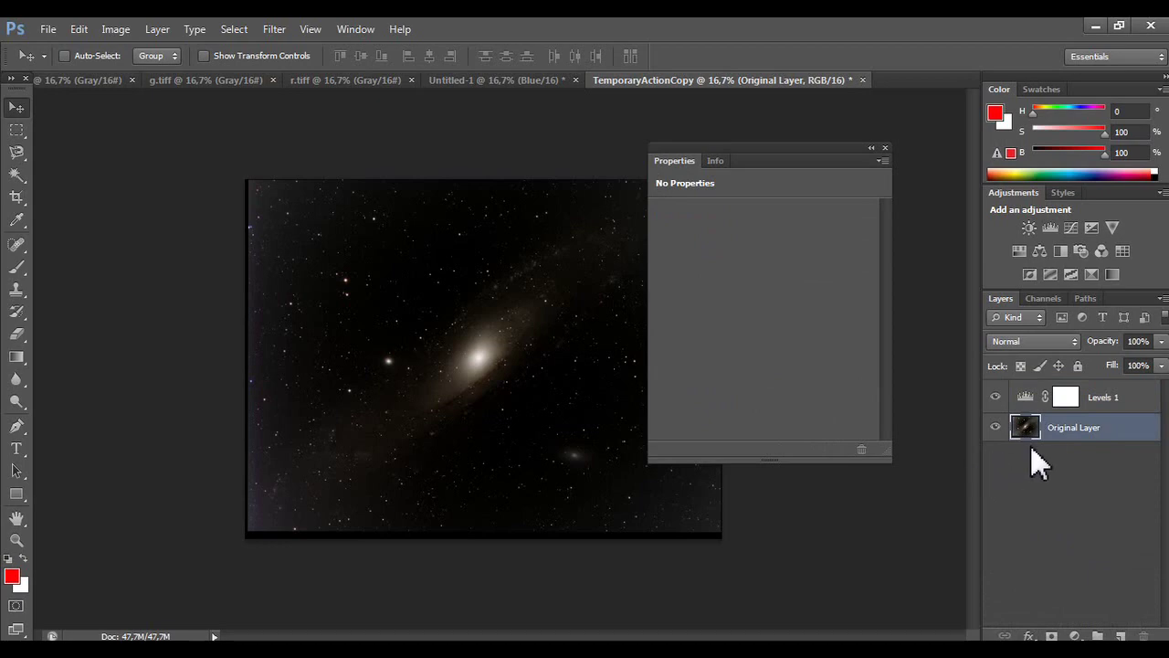
{"action": "left_click_drag", "start_coordinate": [1039, 437], "coordinate": [1078, 428]}
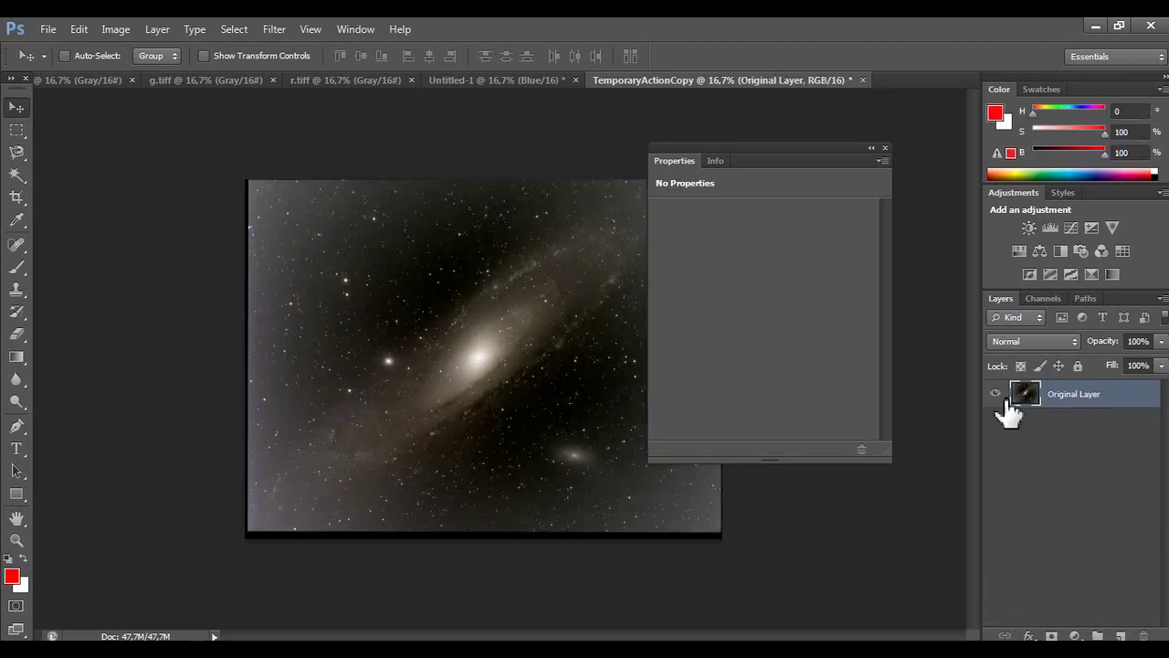
{"action": "left_click", "coordinate": [883, 148]}
{"action": "left_click", "coordinate": [1138, 409]}
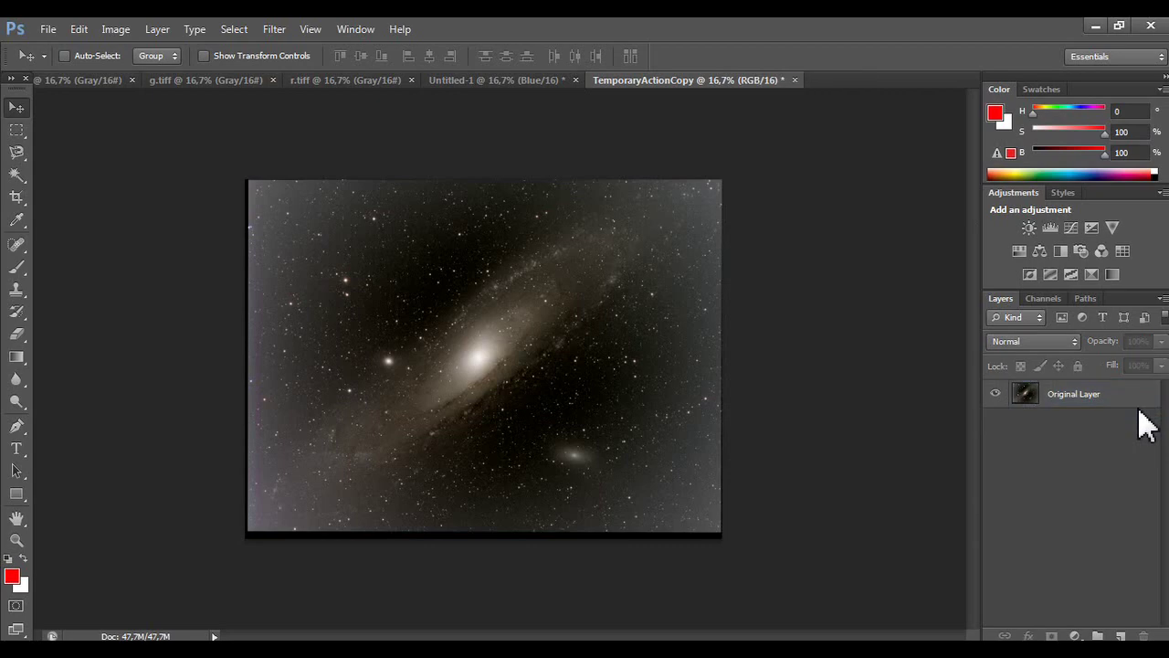
- Close TemporaryActionCopy, Untitled-1, r.tiff, g.tiff and the last document without saving
{"action": "left_click", "coordinate": [794, 80]}
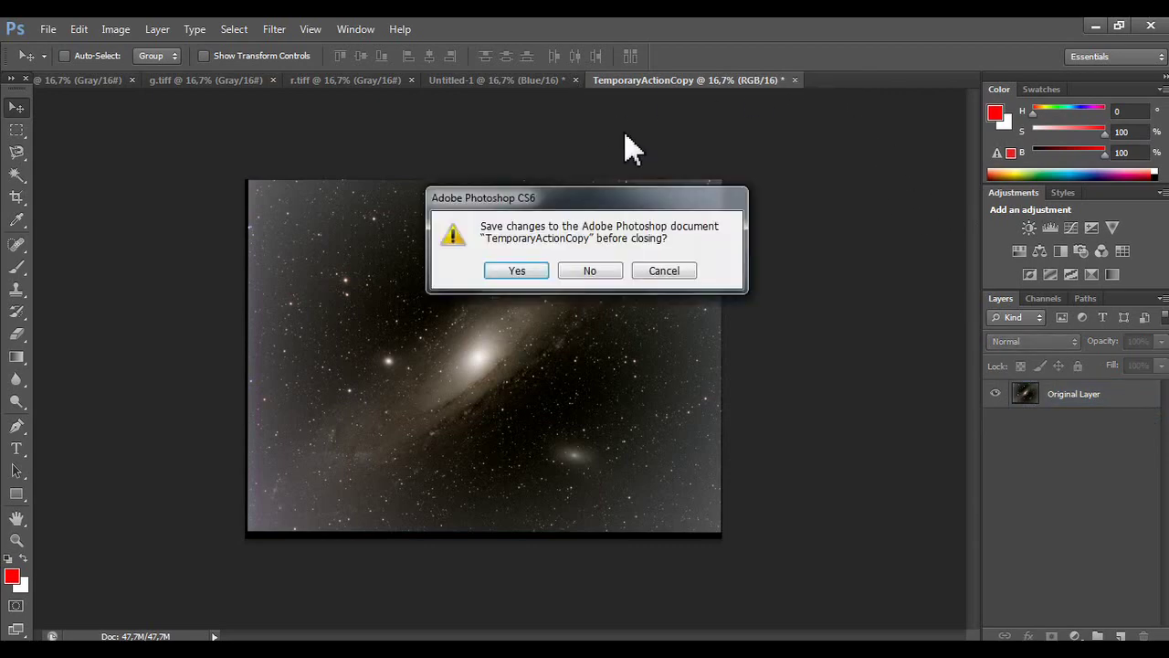
{"action": "left_click", "coordinate": [599, 267]}
{"action": "left_click", "coordinate": [576, 81]}
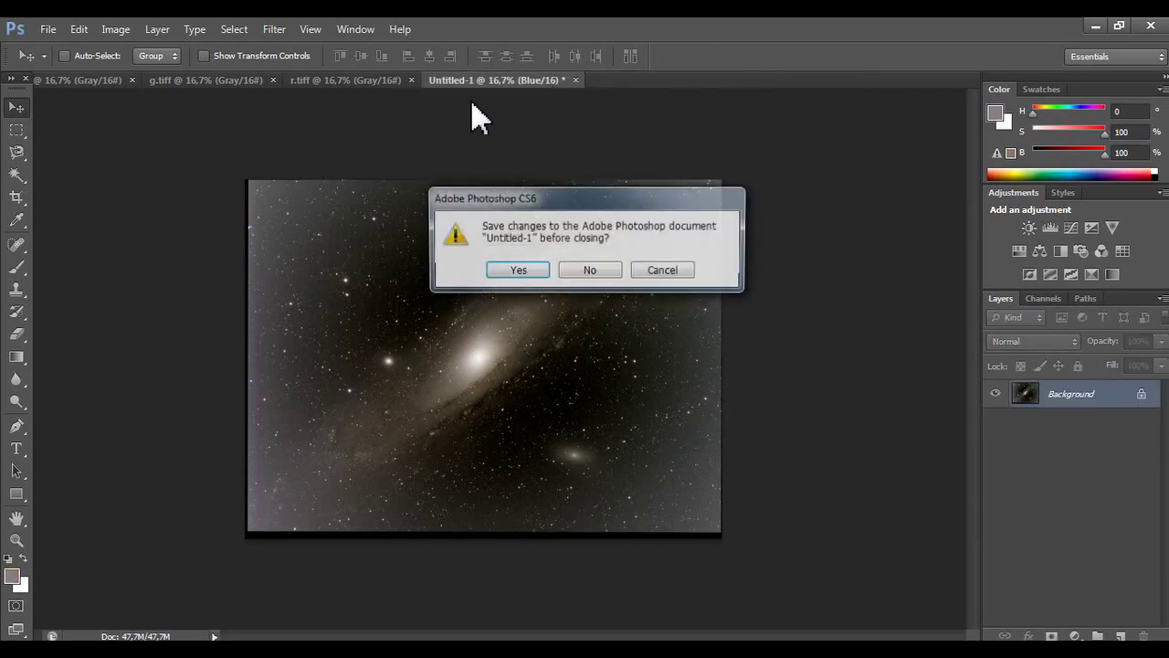
{"action": "left_click", "coordinate": [575, 268]}
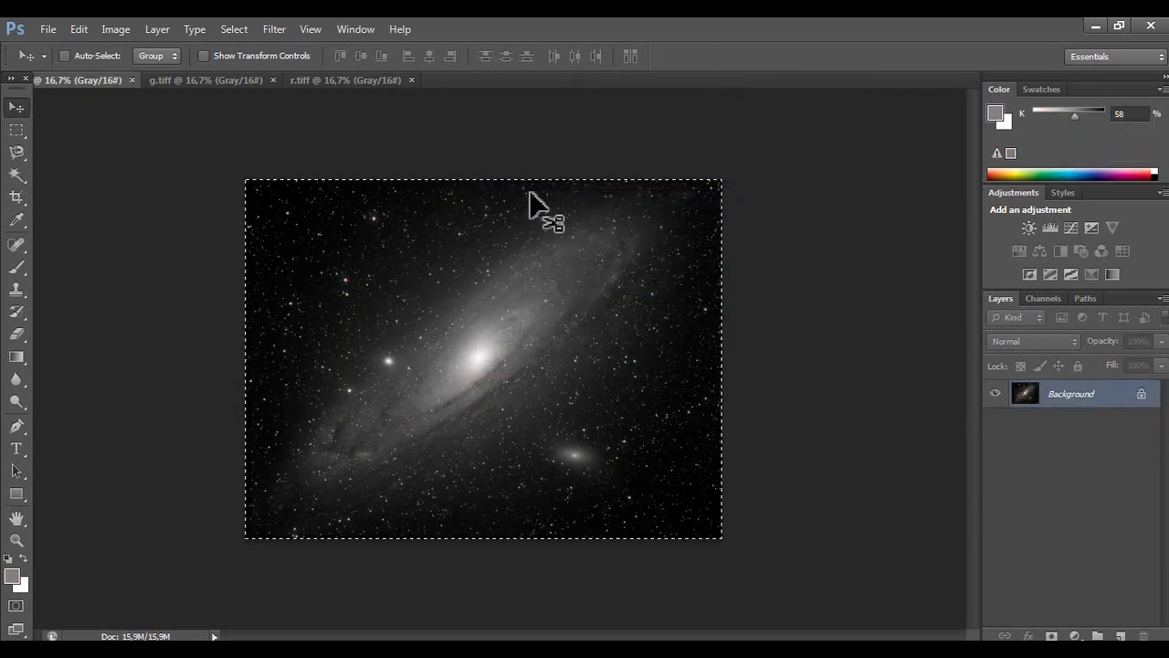
{"action": "left_click", "coordinate": [411, 80]}
{"action": "left_click", "coordinate": [272, 81]}
{"action": "left_click", "coordinate": [131, 81]}
- Play the Mundo Astronomico RGB action to rebuild the colour M31 composite in Untitled-1
{"action": "left_click", "coordinate": [361, 28]}
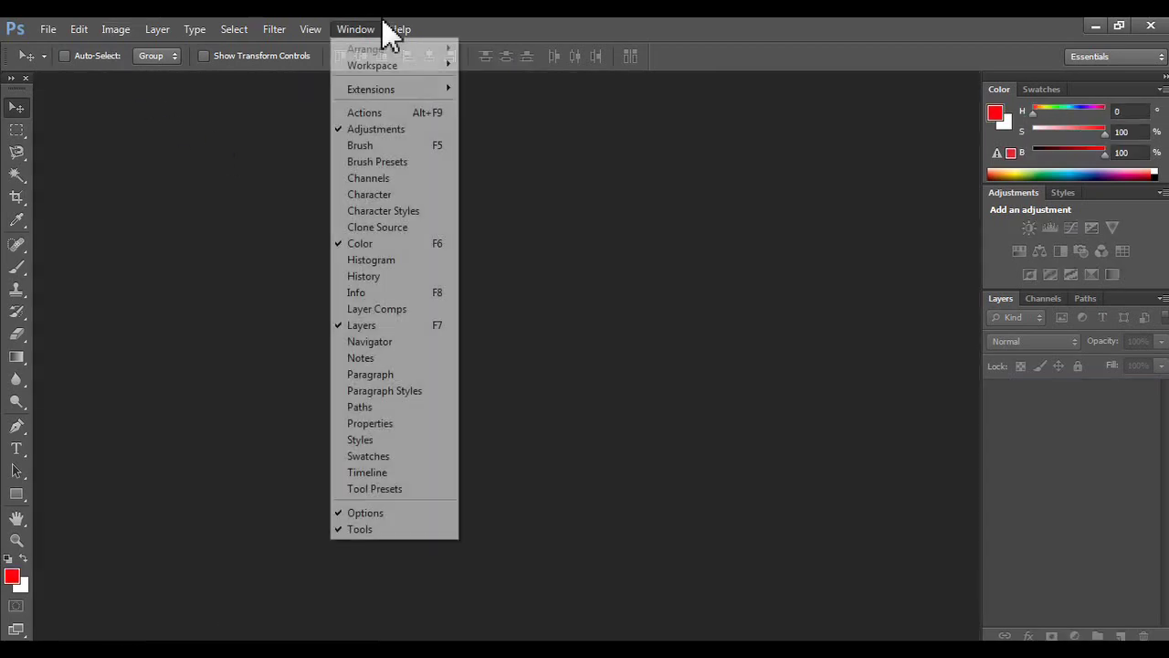
{"action": "left_click", "coordinate": [366, 112]}
{"action": "scroll", "coordinate": [831, 411], "scroll_direction": "down", "scroll_amount": 5}
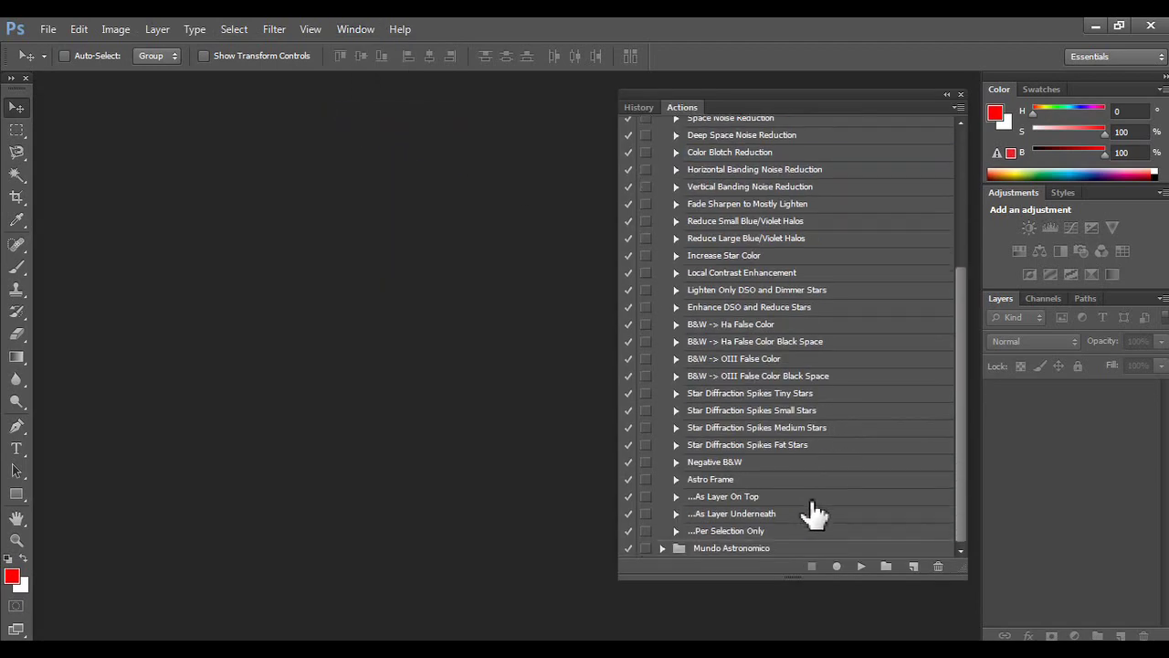
{"action": "scroll", "coordinate": [763, 555], "scroll_direction": "down", "scroll_amount": 1}
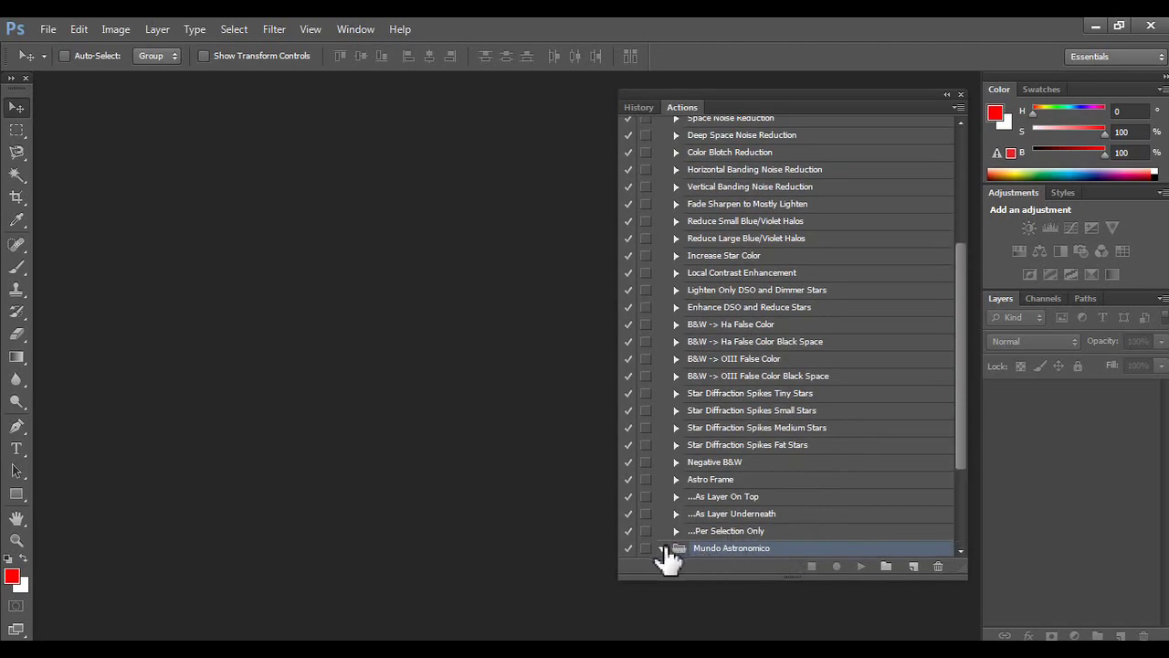
{"action": "left_click", "coordinate": [666, 548]}
{"action": "left_click", "coordinate": [709, 548]}
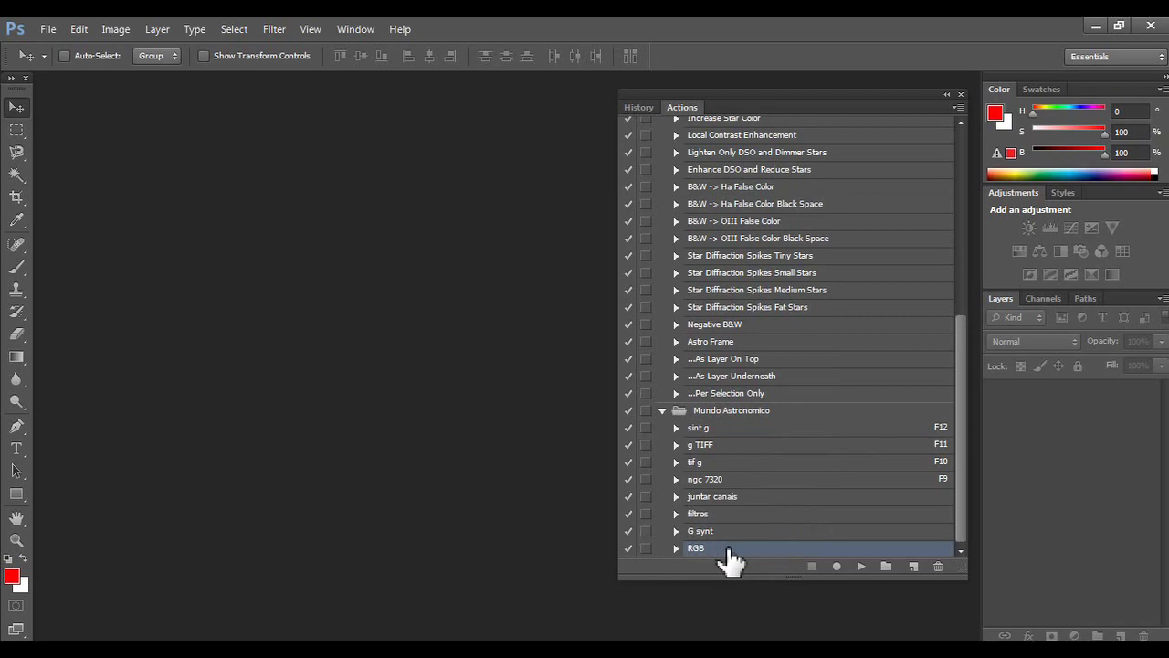
{"action": "left_click", "coordinate": [860, 565]}
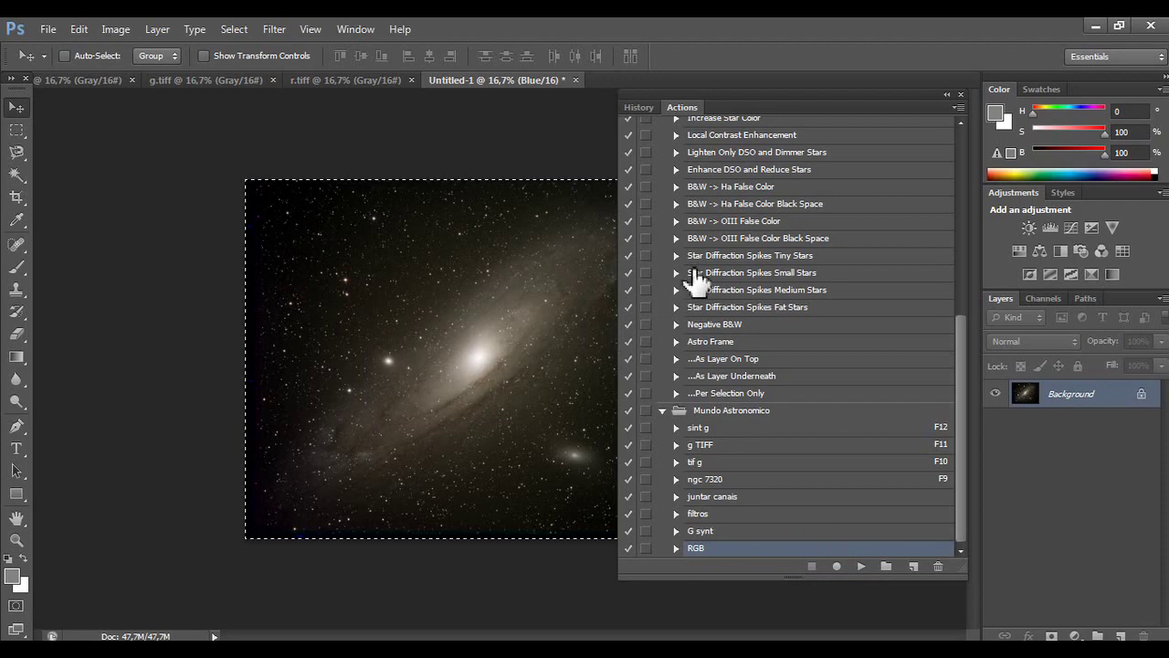
{"action": "left_click", "coordinate": [960, 95]}
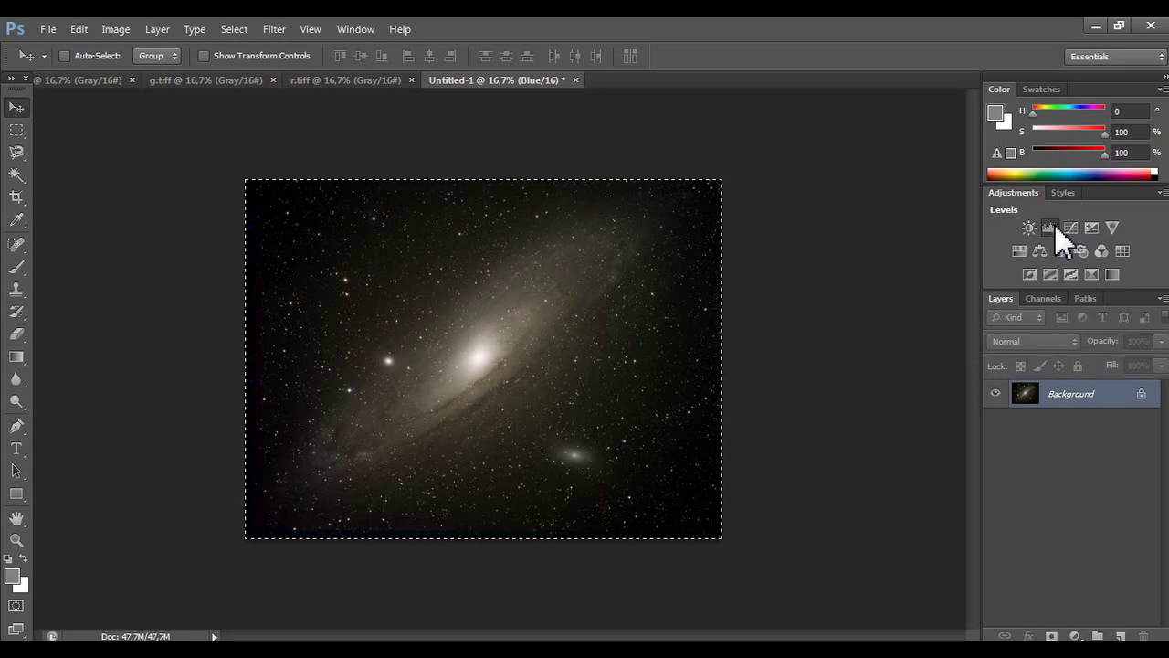
- Add a Levels layer lowering the midtones and merge it down into a new Background copy
{"action": "left_click", "coordinate": [1053, 227]}
{"action": "left_click_drag", "start_coordinate": [775, 336], "coordinate": [787, 317]}
{"action": "left_click", "coordinate": [776, 245]}
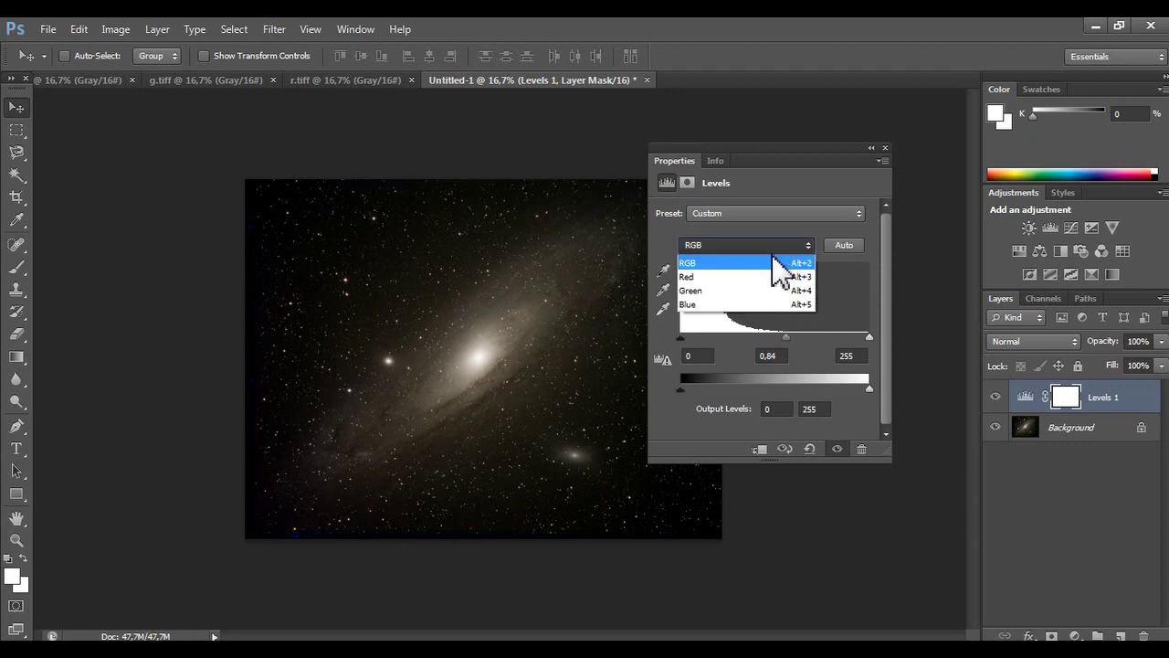
{"action": "left_click", "coordinate": [755, 285]}
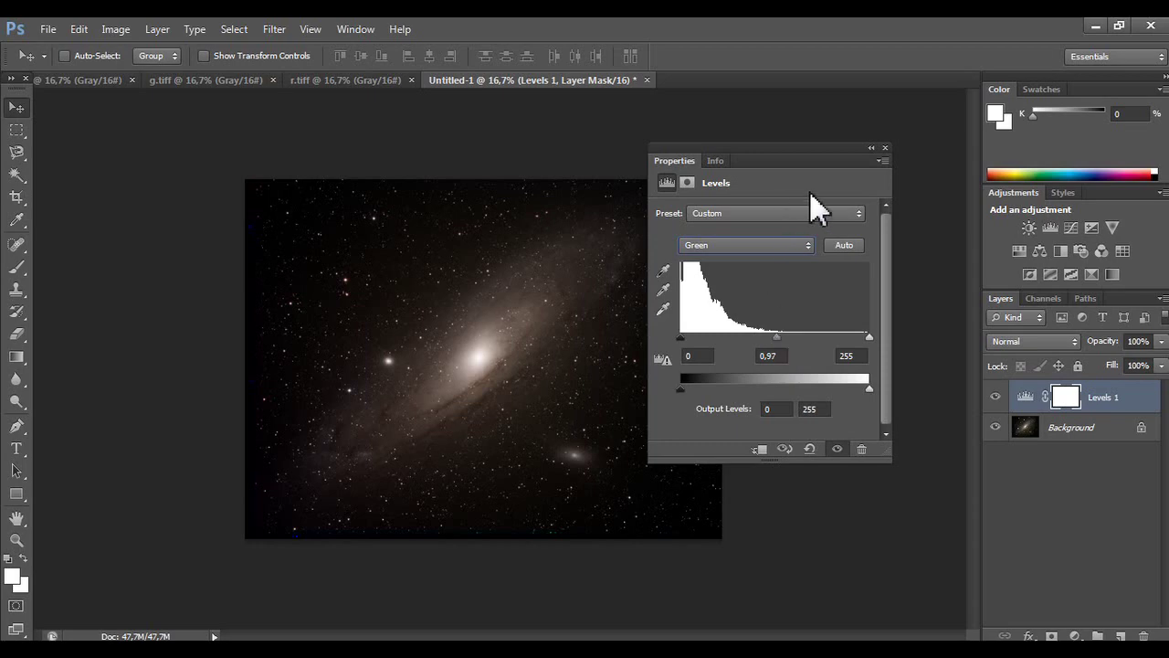
{"action": "left_click", "coordinate": [884, 149]}
{"action": "mouse_move", "coordinate": [1116, 426]}
{"action": "left_mouse_down"}
{"action": "mouse_move", "coordinate": [1066, 552]}
{"action": "mouse_move", "coordinate": [1116, 633]}
{"action": "left_mouse_up"}
{"action": "right_click", "coordinate": [1090, 395]}
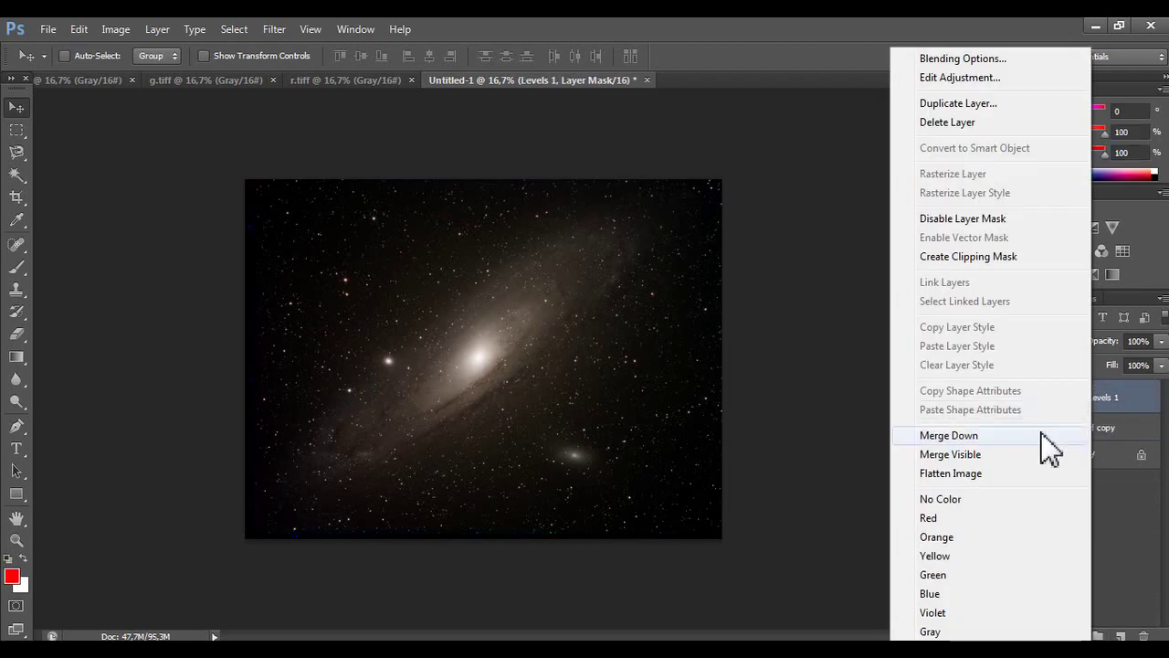
{"action": "left_click", "coordinate": [1043, 435]}
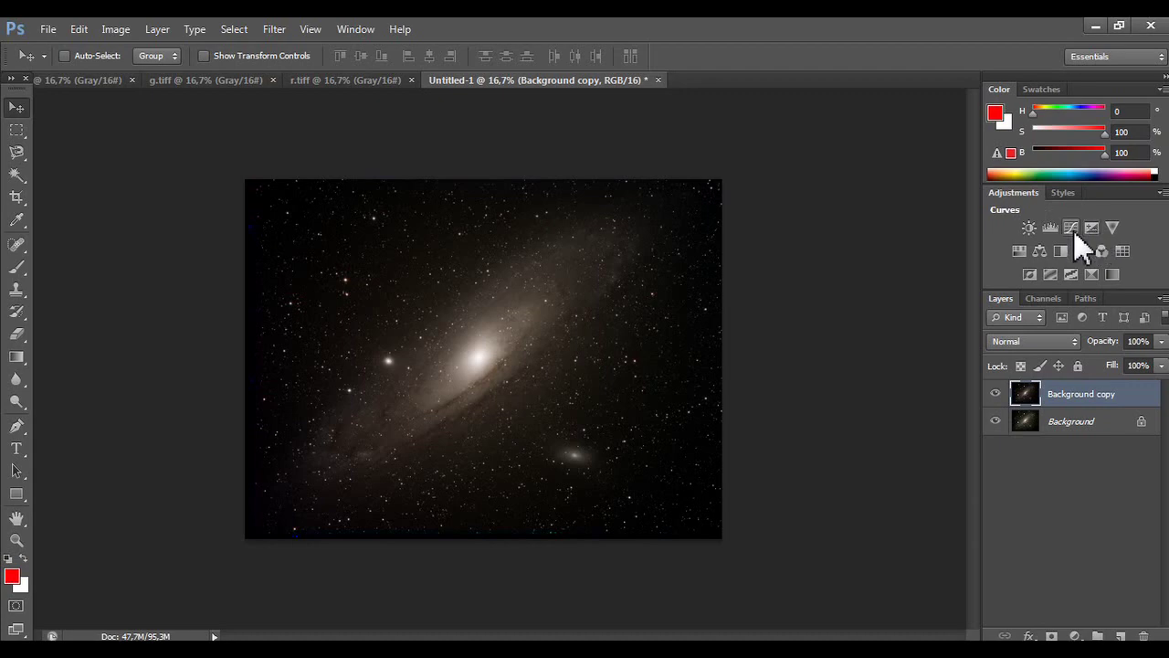
- Try a Curves adjustment layer, then delete it and close Properties
{"action": "left_click", "coordinate": [1072, 229]}
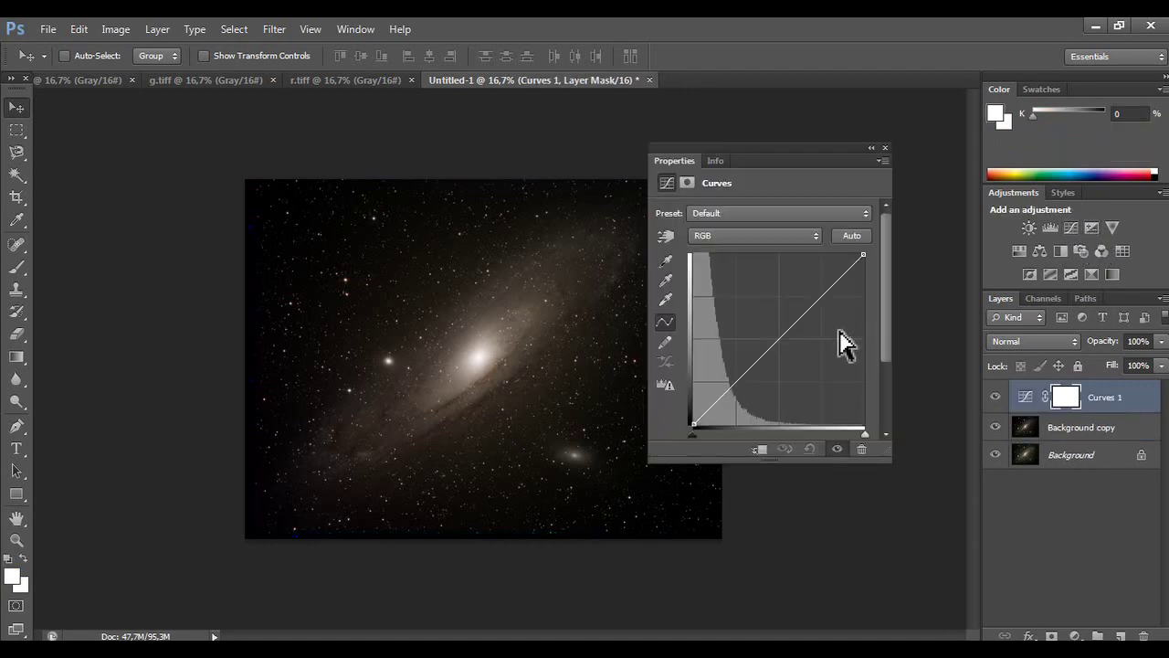
{"action": "mouse_move", "coordinate": [788, 323]}
{"action": "left_mouse_down"}
{"action": "mouse_move", "coordinate": [777, 316]}
{"action": "mouse_move", "coordinate": [796, 331]}
{"action": "left_mouse_up"}
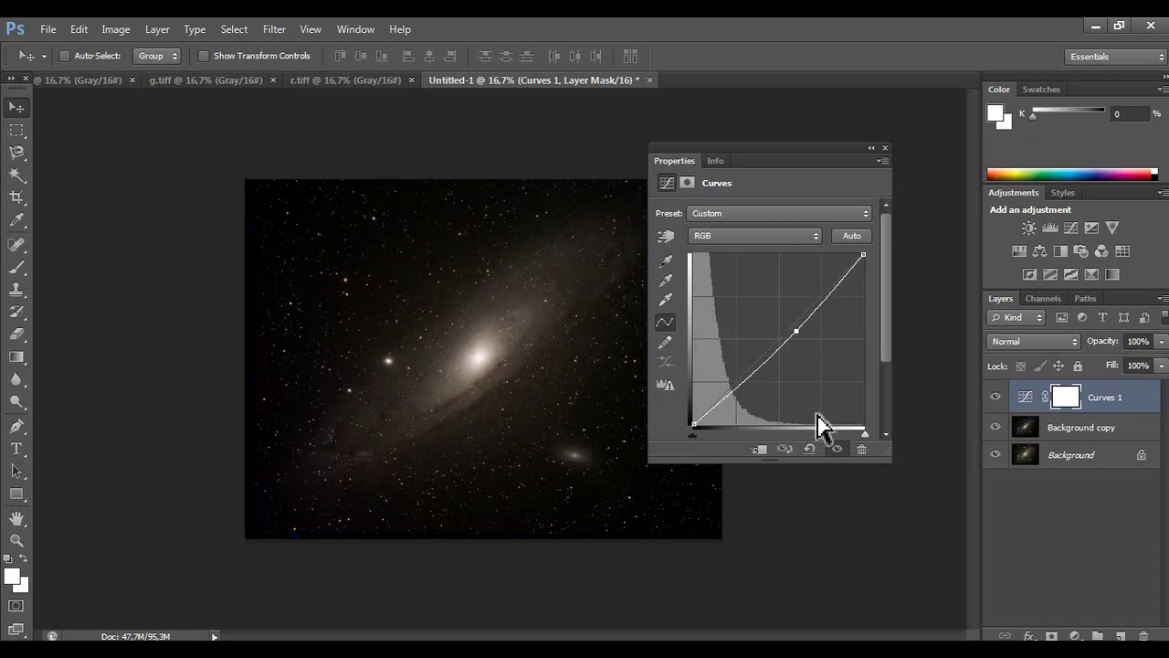
{"action": "left_click", "coordinate": [861, 448]}
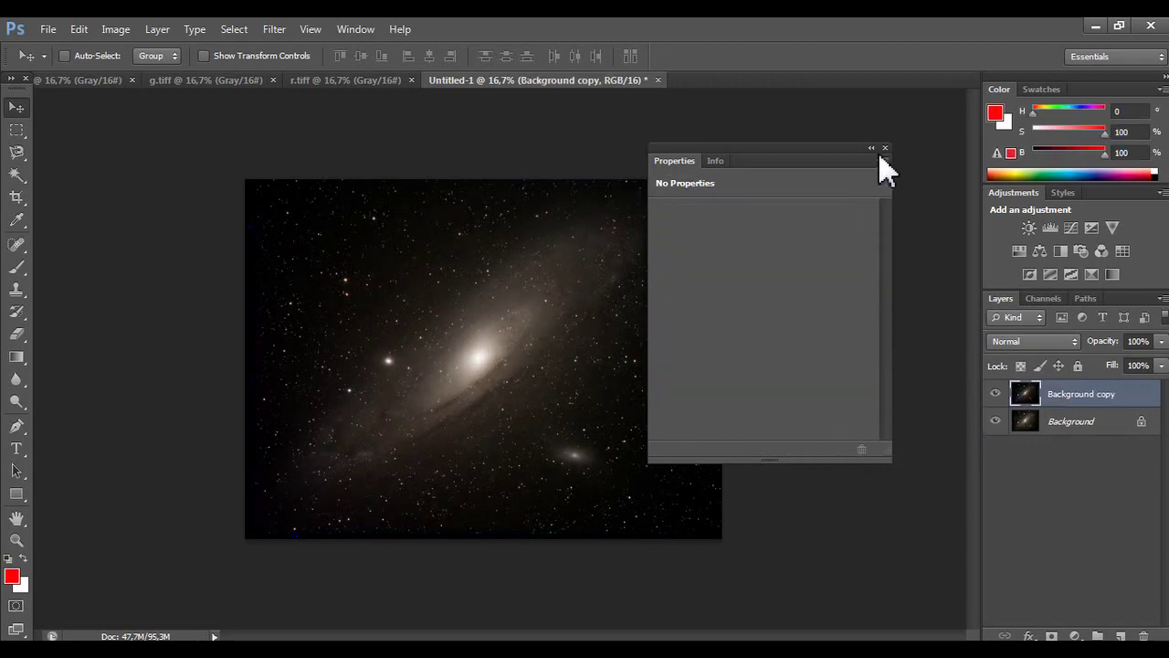
{"action": "left_click", "coordinate": [884, 147]}
{"action": "left_click", "coordinate": [274, 28]}
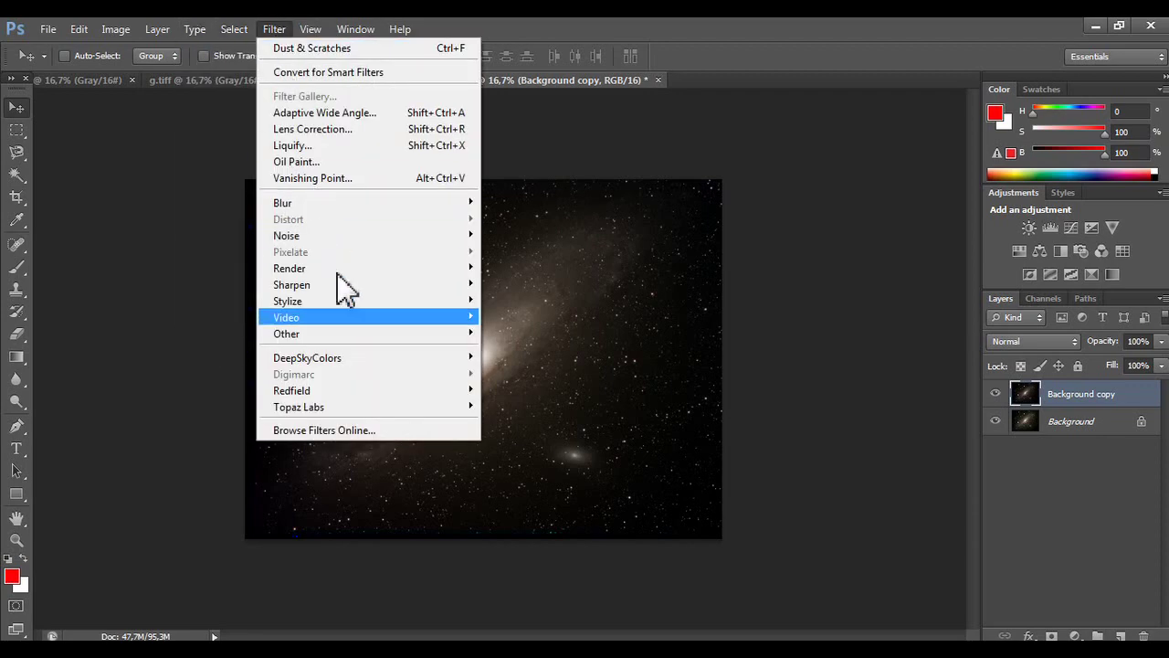
{"action": "mouse_move", "coordinate": [299, 407]}
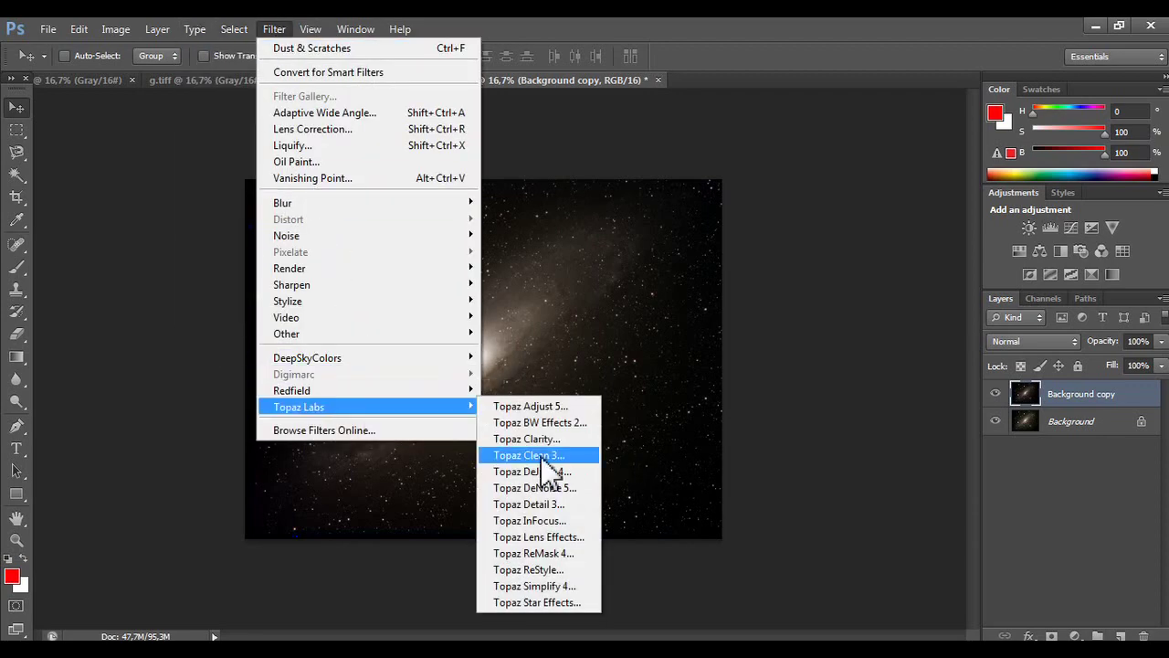
- In Topaz ReStyle, try ngc 7000 hubble palette tx1, then apply the M31 preset and confirm
{"action": "left_click", "coordinate": [554, 571]}
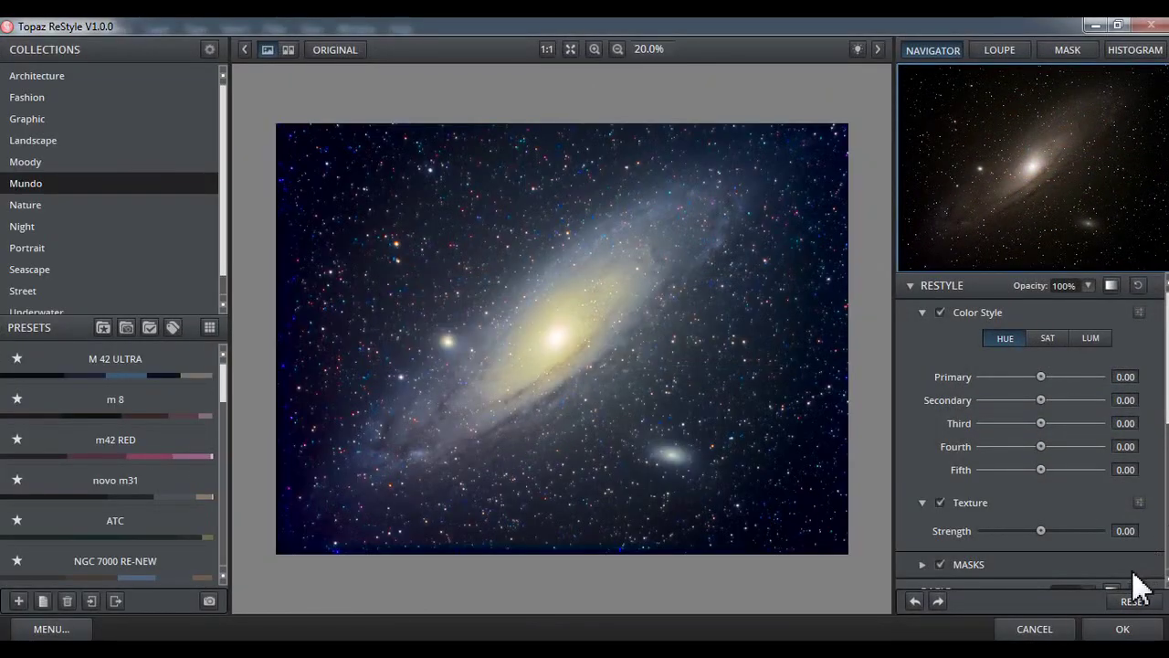
{"action": "scroll", "coordinate": [1142, 575], "scroll_direction": "down", "scroll_amount": 1}
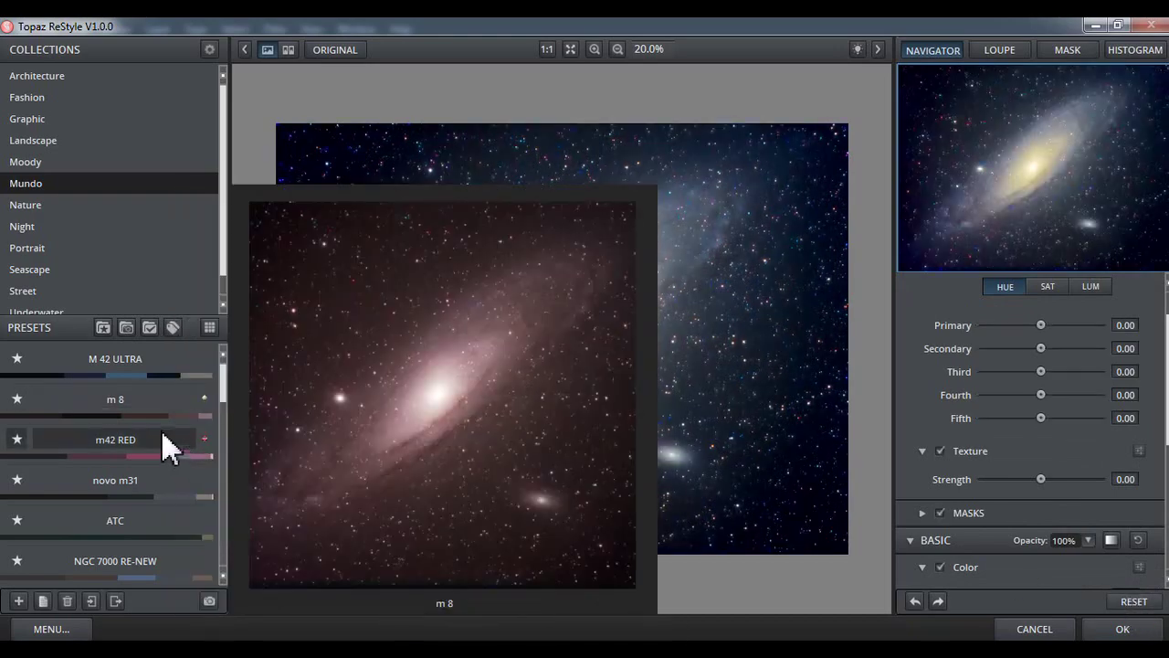
{"action": "scroll", "coordinate": [135, 402], "scroll_direction": "down", "scroll_amount": 1}
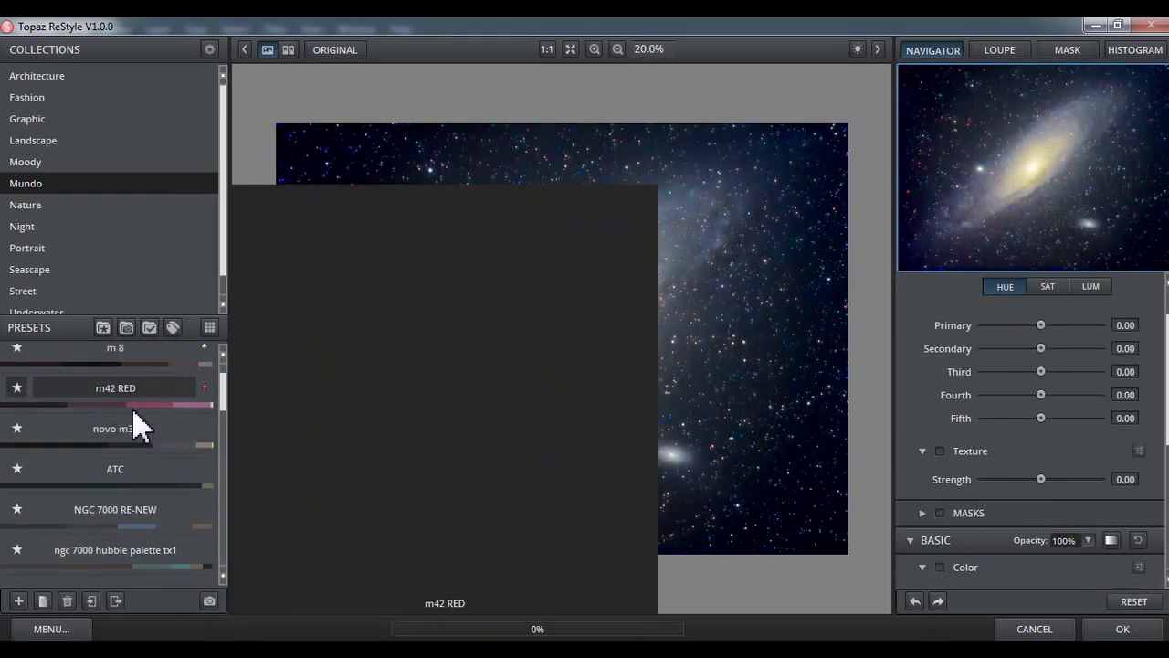
{"action": "scroll", "coordinate": [132, 408], "scroll_direction": "down", "scroll_amount": 2}
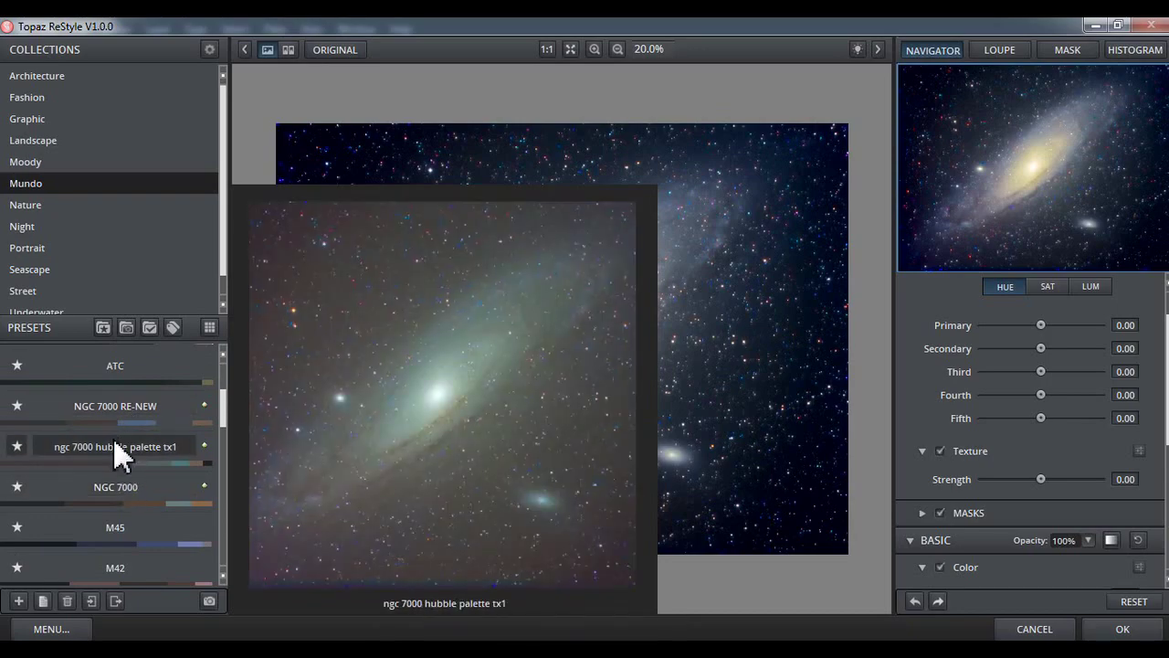
{"action": "left_click", "coordinate": [119, 447]}
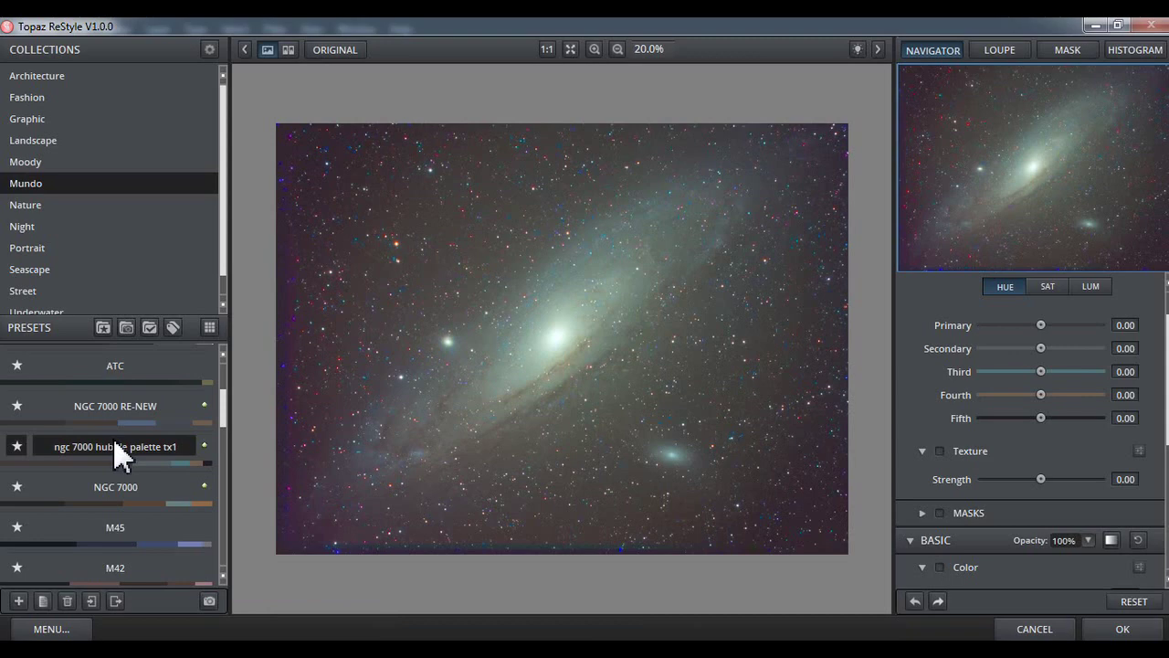
{"action": "scroll", "coordinate": [118, 452], "scroll_direction": "down", "scroll_amount": 3}
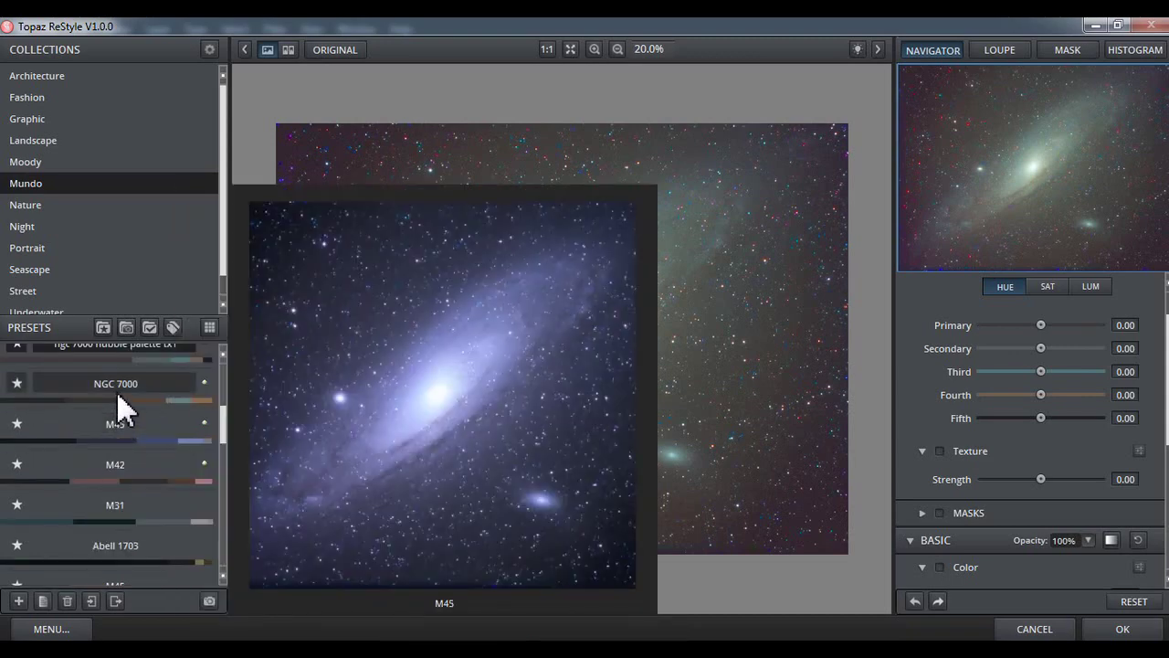
{"action": "scroll", "coordinate": [85, 494], "scroll_direction": "down", "scroll_amount": 1}
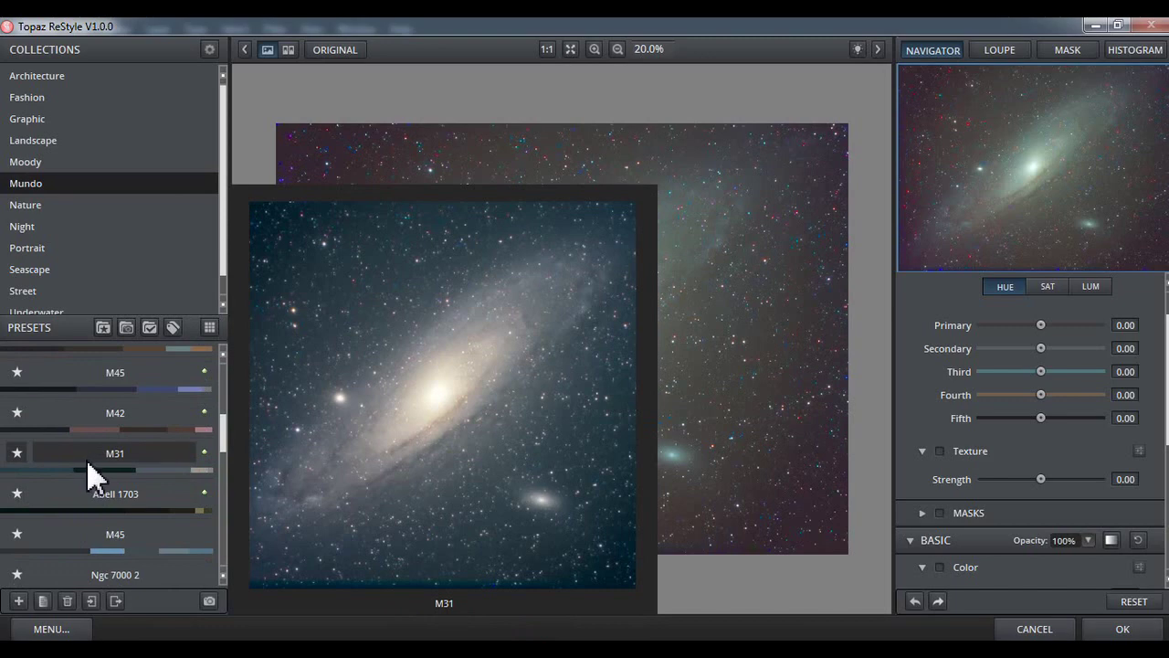
{"action": "left_click", "coordinate": [86, 458]}
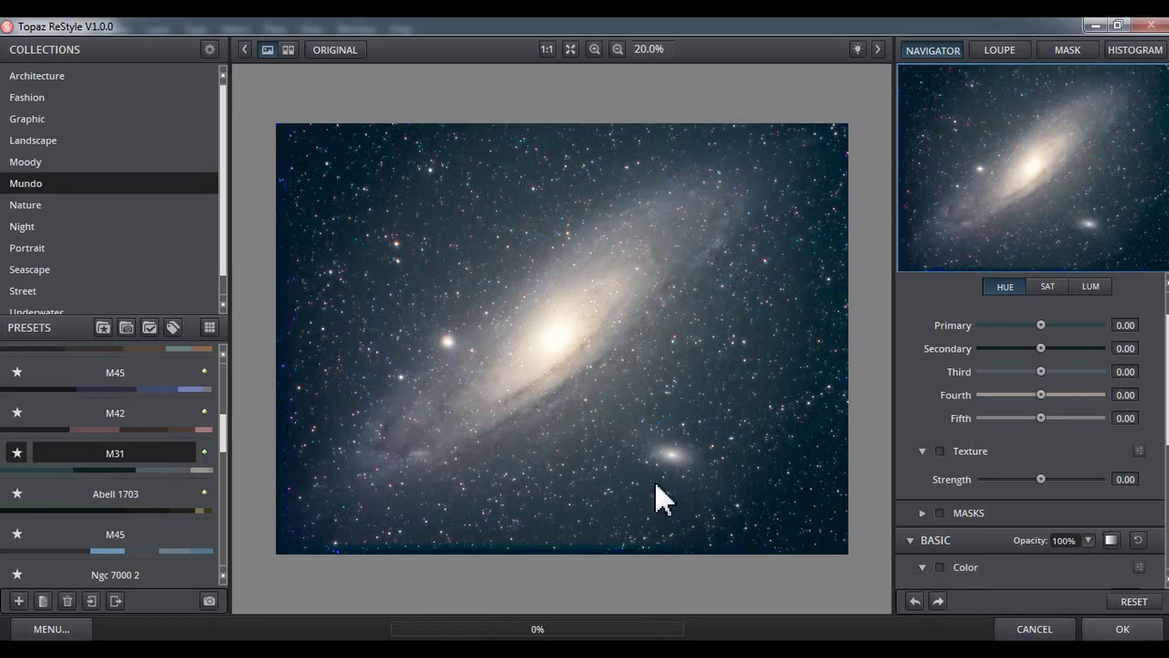
{"action": "key", "text": "Return"}
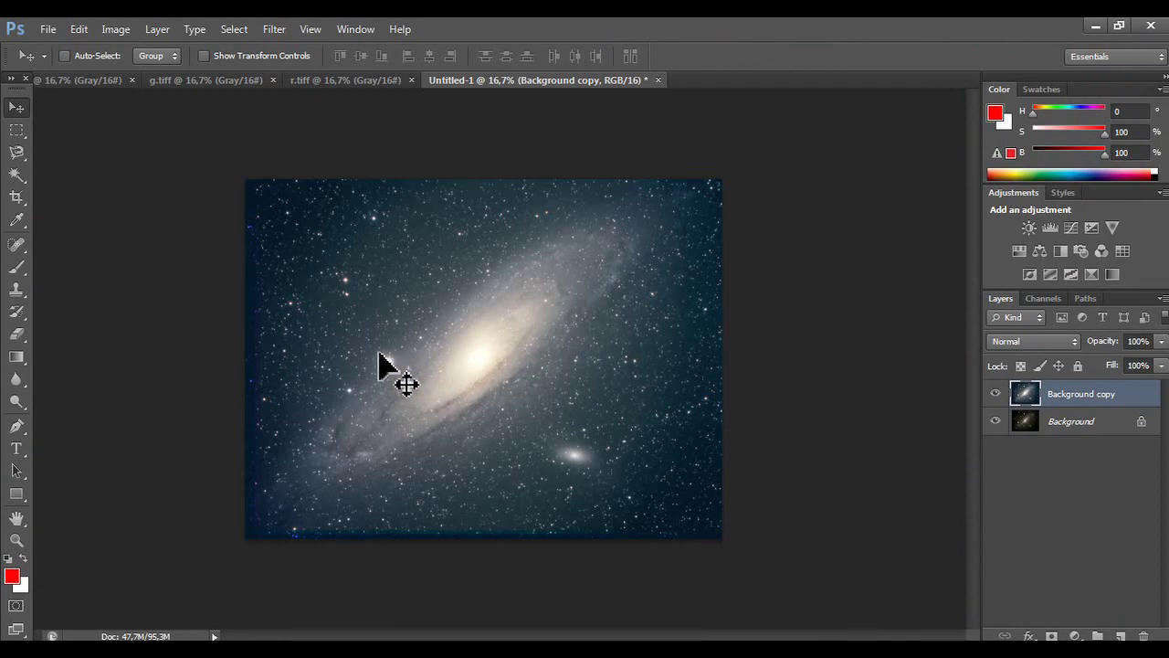
- Apply the DeepSkyColors HLVG filter to Background copy and launch Topaz Clarity
{"action": "left_click", "coordinate": [310, 28]}
{"action": "mouse_move", "coordinate": [274, 29]}
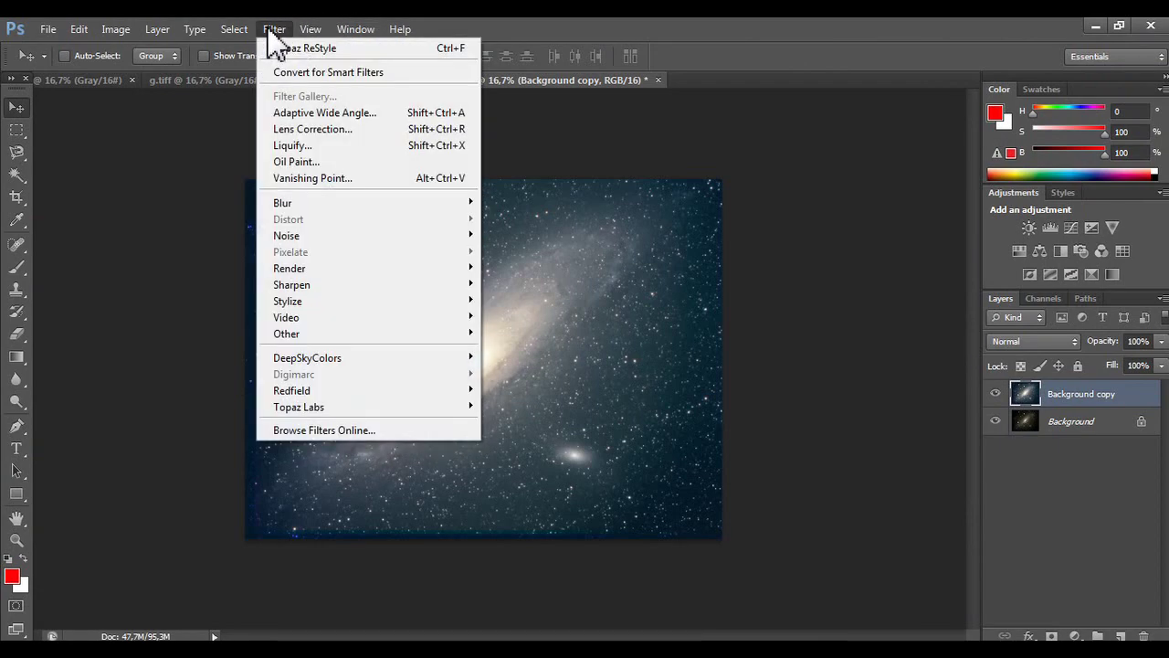
{"action": "mouse_move", "coordinate": [307, 357]}
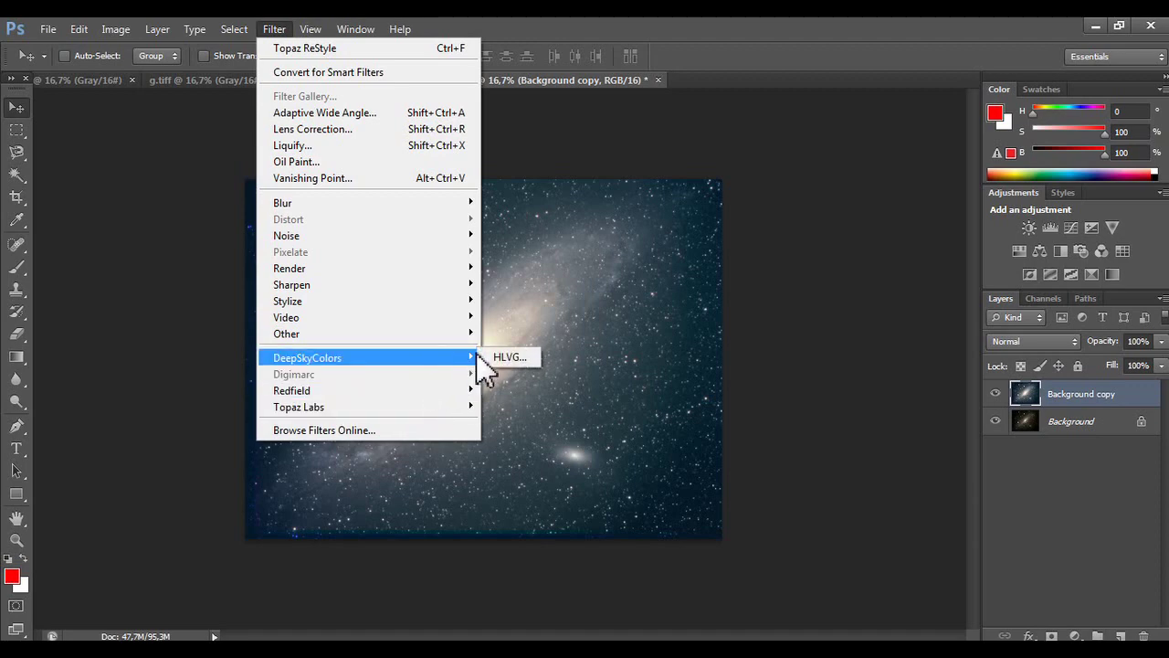
{"action": "left_click", "coordinate": [493, 357]}
{"action": "left_click", "coordinate": [616, 307]}
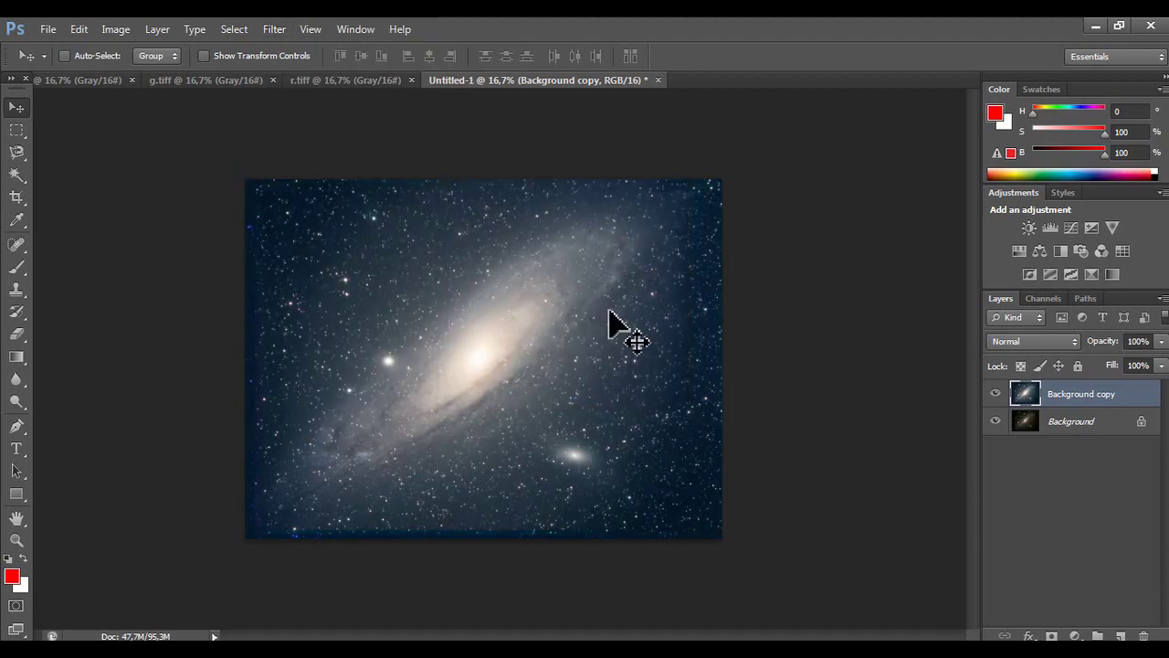
{"action": "left_click", "coordinate": [272, 28]}
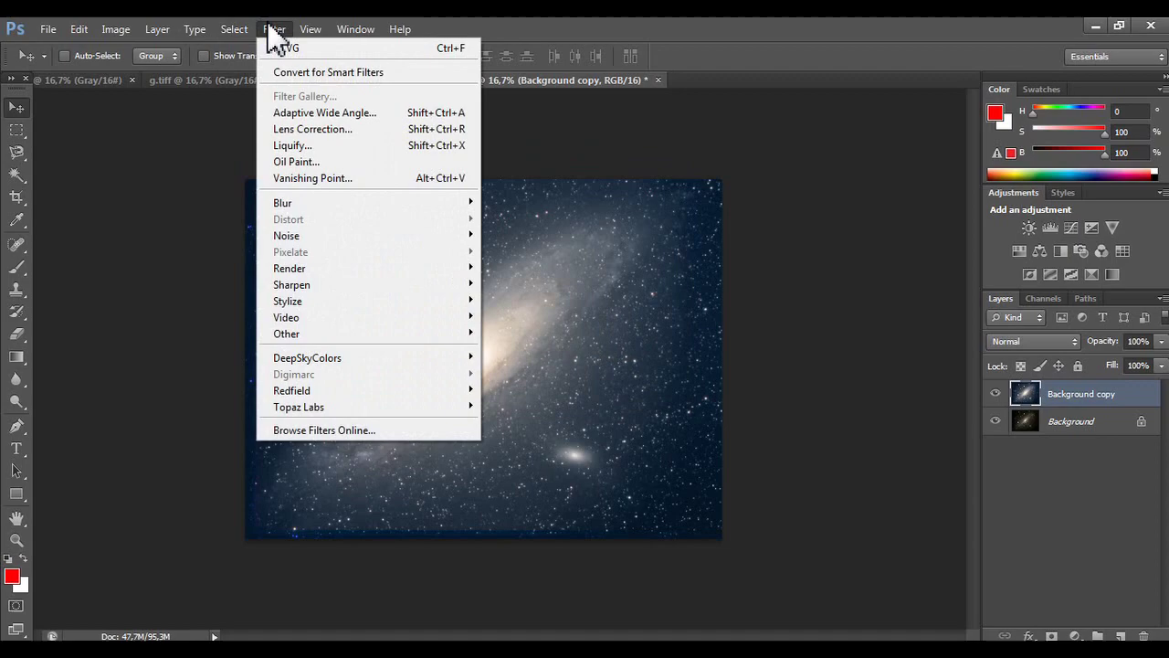
{"action": "mouse_move", "coordinate": [299, 407]}
{"action": "left_click", "coordinate": [538, 438]}
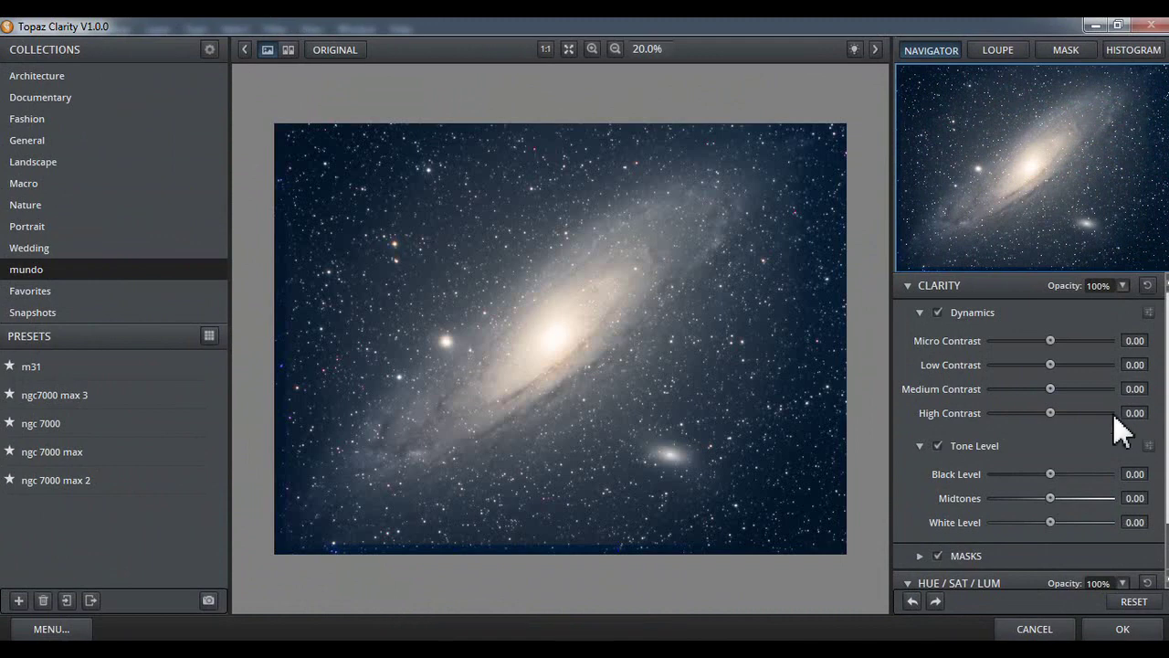
- Set Blue saturation to -0.53 in Clarity's HSL Filter and apply it to the galaxy
{"action": "scroll", "coordinate": [1087, 457], "scroll_direction": "down", "scroll_amount": 1}
{"action": "scroll", "coordinate": [1074, 455], "scroll_direction": "down", "scroll_amount": 1}
{"action": "left_click", "coordinate": [929, 539]}
{"action": "scroll", "coordinate": [1023, 521], "scroll_direction": "down", "scroll_amount": 4}
{"action": "left_click", "coordinate": [1055, 377]}
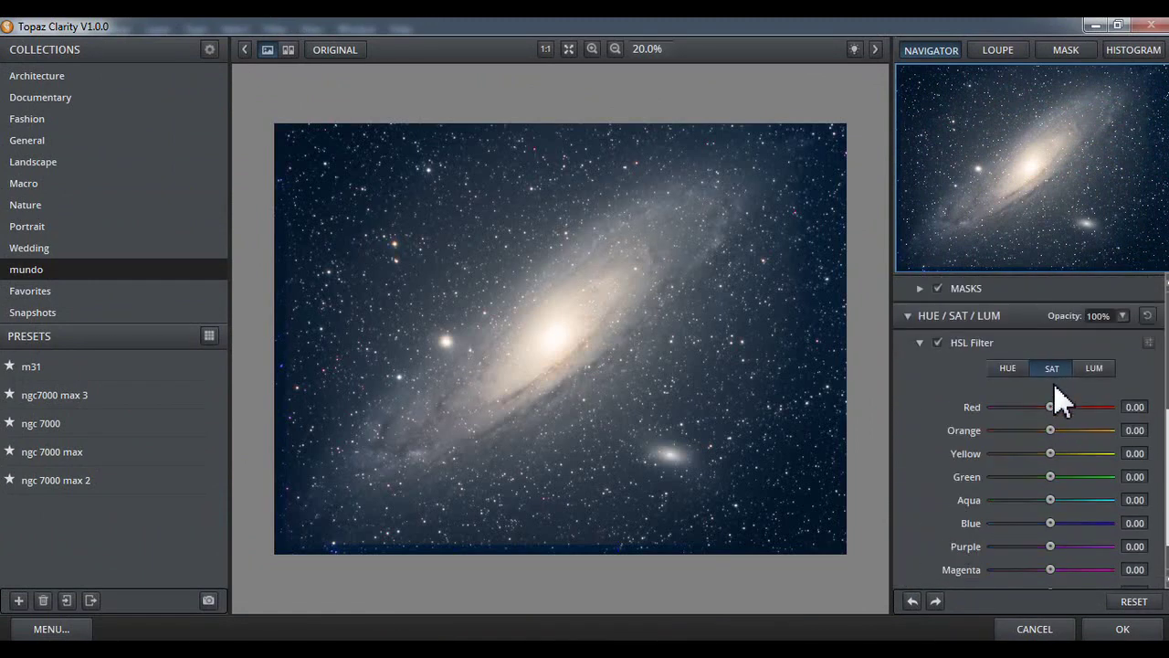
{"action": "mouse_move", "coordinate": [1046, 522]}
{"action": "left_mouse_down"}
{"action": "mouse_move", "coordinate": [957, 523]}
{"action": "mouse_move", "coordinate": [1047, 517]}
{"action": "mouse_move", "coordinate": [864, 503]}
{"action": "mouse_move", "coordinate": [938, 505]}
{"action": "left_mouse_up"}
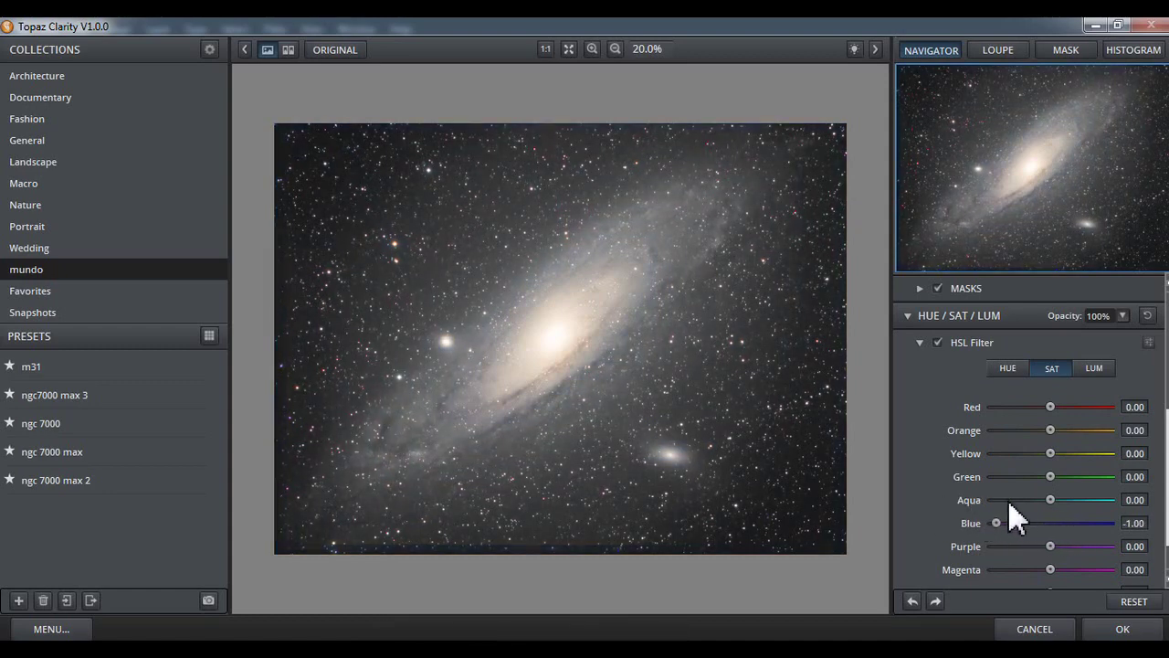
{"action": "left_click_drag", "start_coordinate": [996, 523], "coordinate": [1020, 525]}
{"action": "left_click", "coordinate": [1108, 631]}
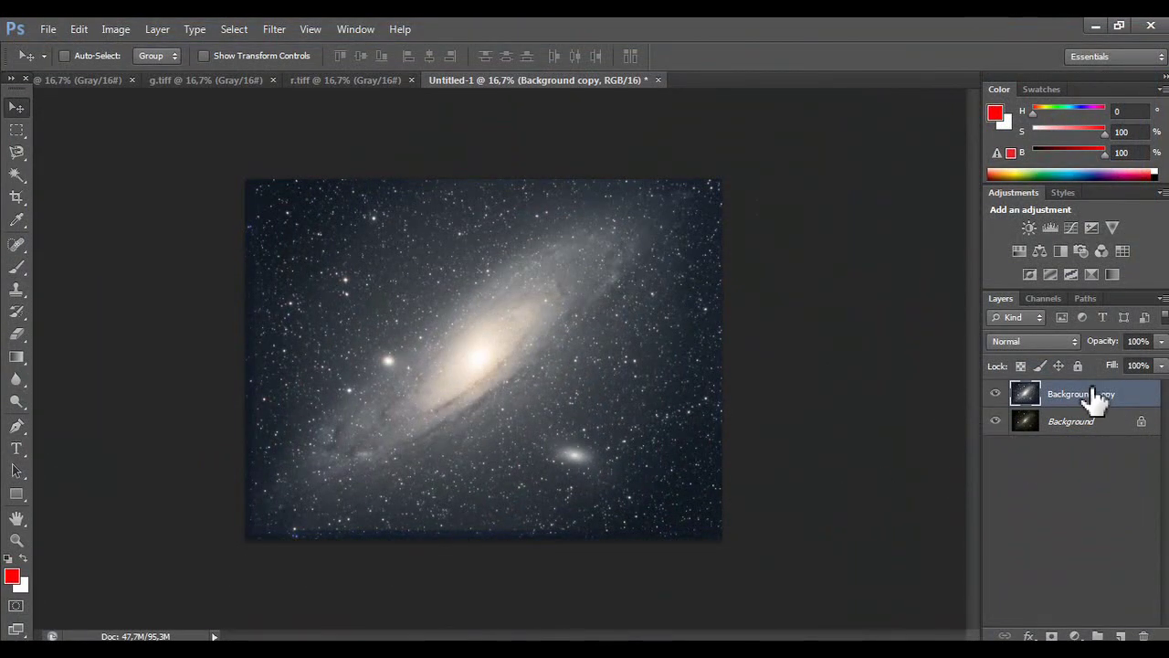
{"action": "left_click_drag", "start_coordinate": [1096, 400], "coordinate": [1115, 629]}
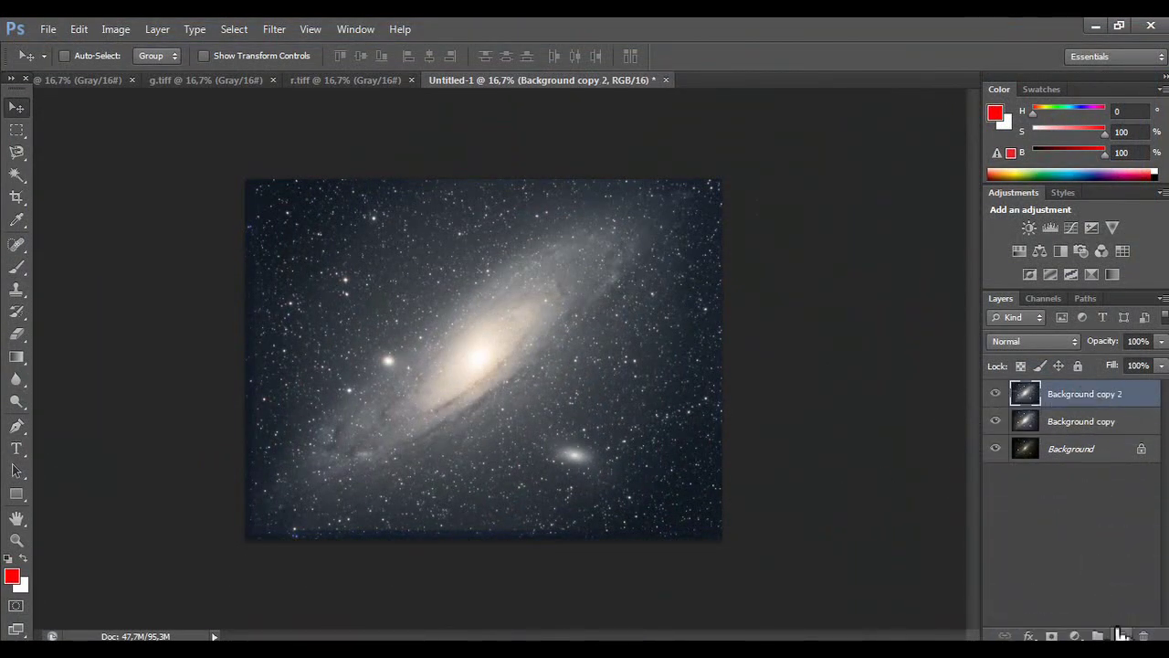
- Duplicate Background copy into Background copy 2 and toggle visibility to compare processing
{"action": "left_click_drag", "start_coordinate": [995, 394], "coordinate": [998, 427]}
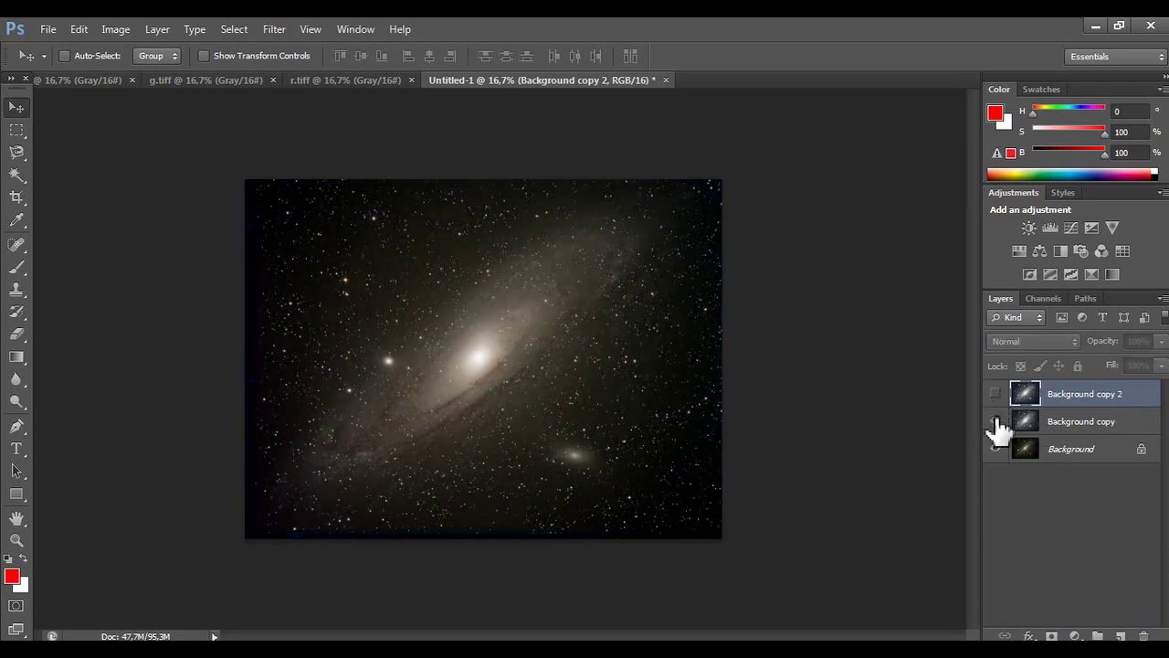
{"action": "left_click", "coordinate": [996, 421]}
{"action": "left_click", "coordinate": [996, 421]}
{"action": "left_click", "coordinate": [996, 421]}
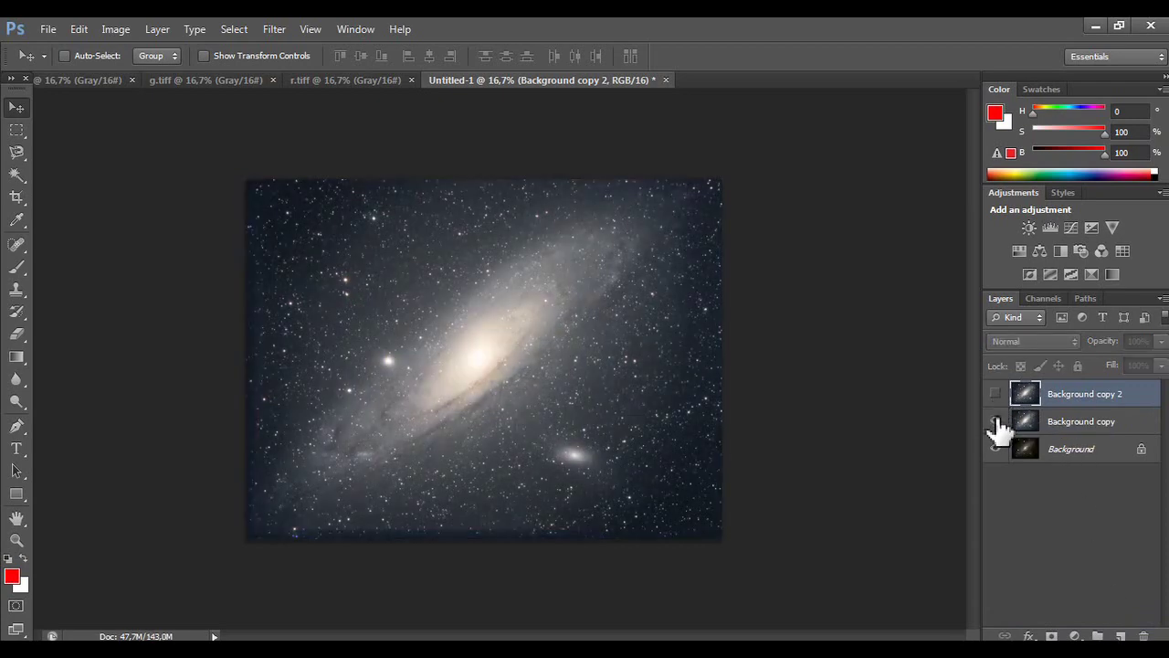
{"action": "left_click", "coordinate": [995, 394]}
- Drag the ha image from Explorer into the document and enlarge it to fill the canvas
{"action": "left_click", "coordinate": [234, 28]}
{"action": "left_click", "coordinate": [438, 55]}
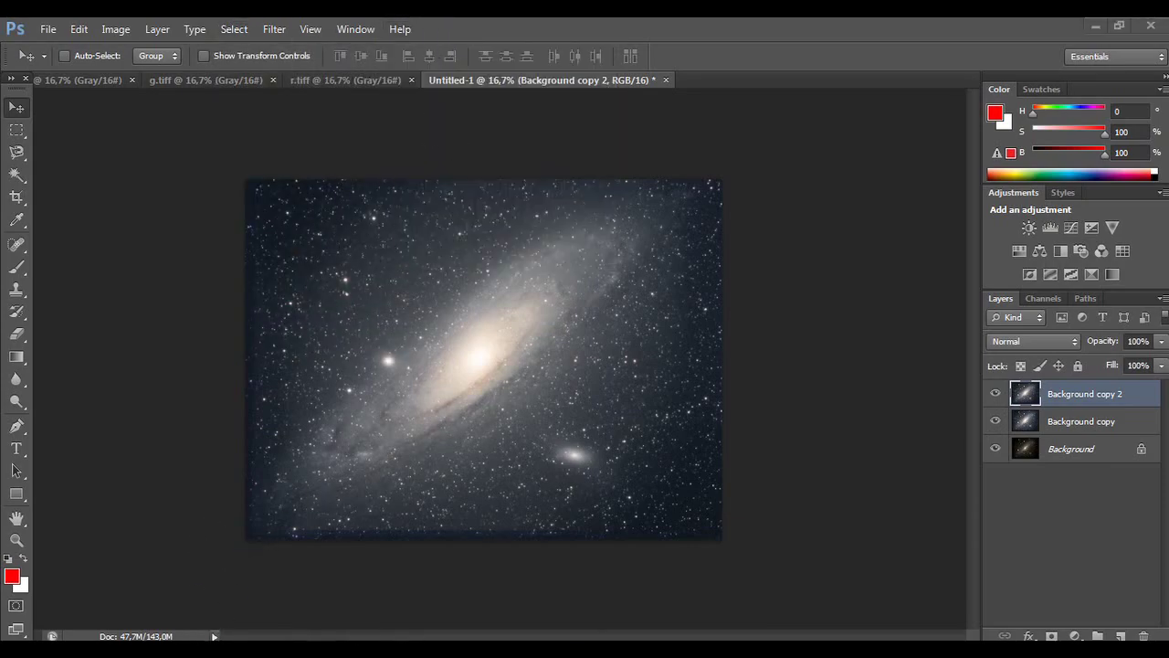
{"action": "left_click", "coordinate": [374, 595]}
{"action": "left_click_drag", "start_coordinate": [330, 170], "coordinate": [585, 471]}
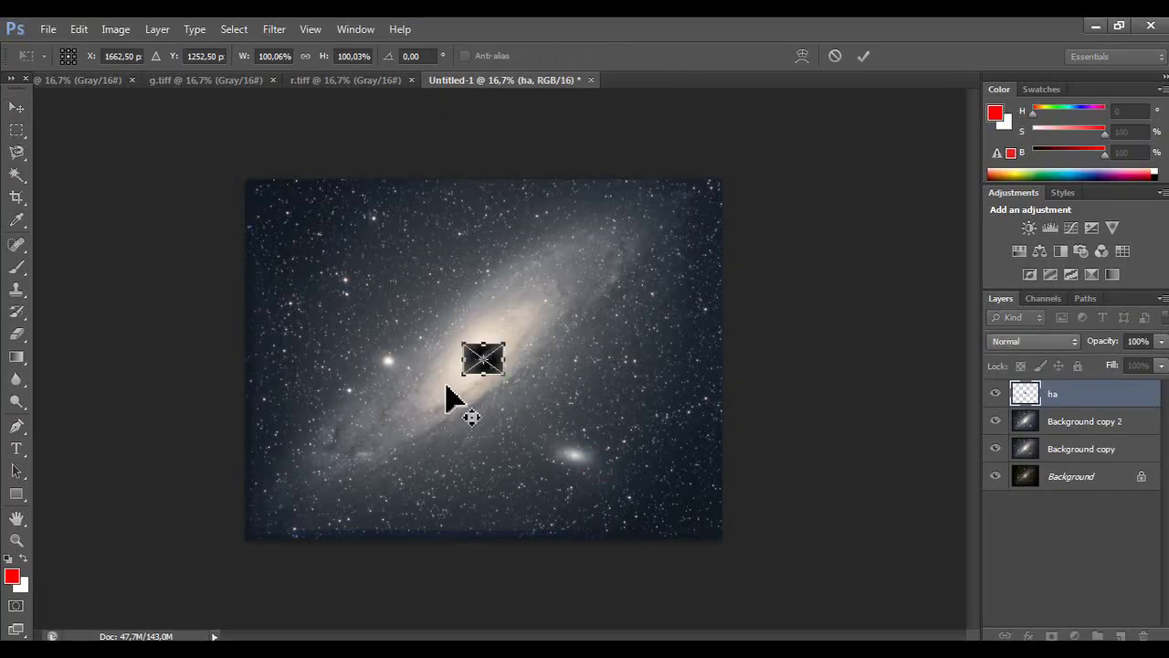
{"action": "left_click_drag", "start_coordinate": [464, 373], "coordinate": [249, 534]}
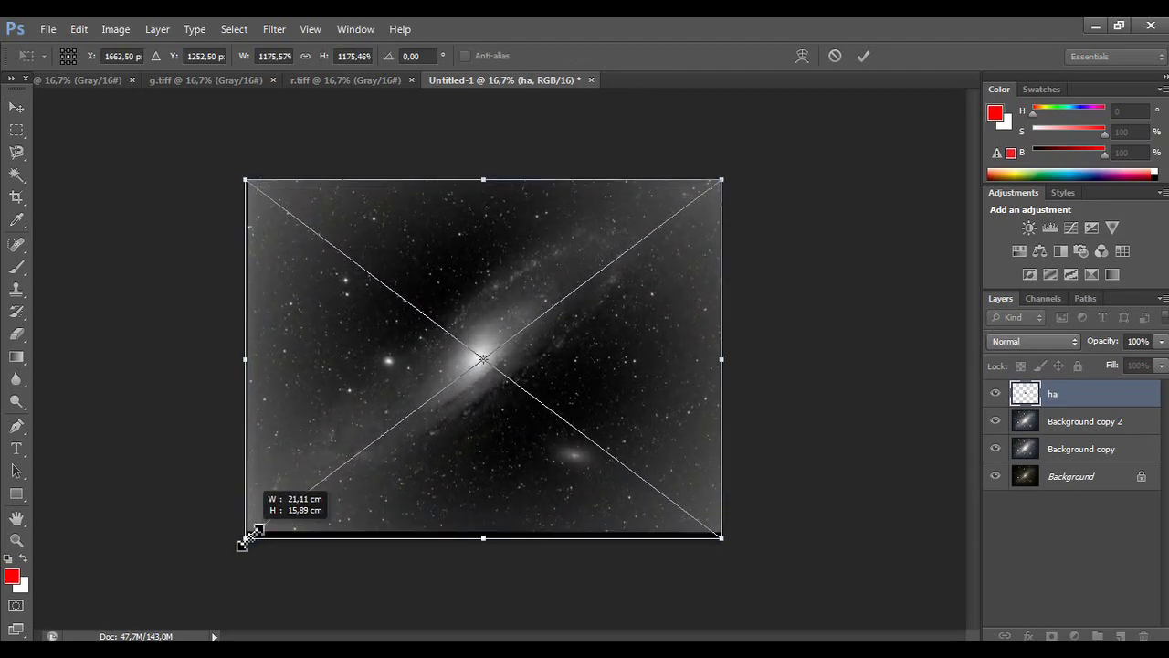
{"action": "double_click", "coordinate": [467, 466]}
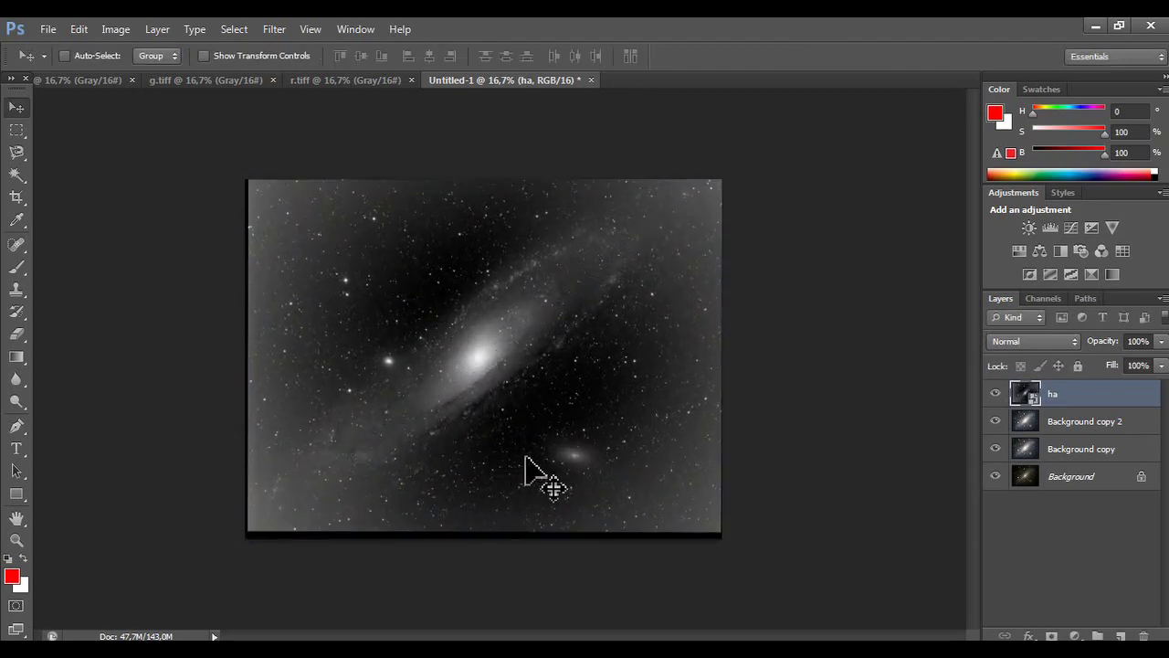
- Set the ha layer's blend mode to Luminosity
{"action": "left_click", "coordinate": [1057, 336]}
{"action": "left_click", "coordinate": [1055, 551]}
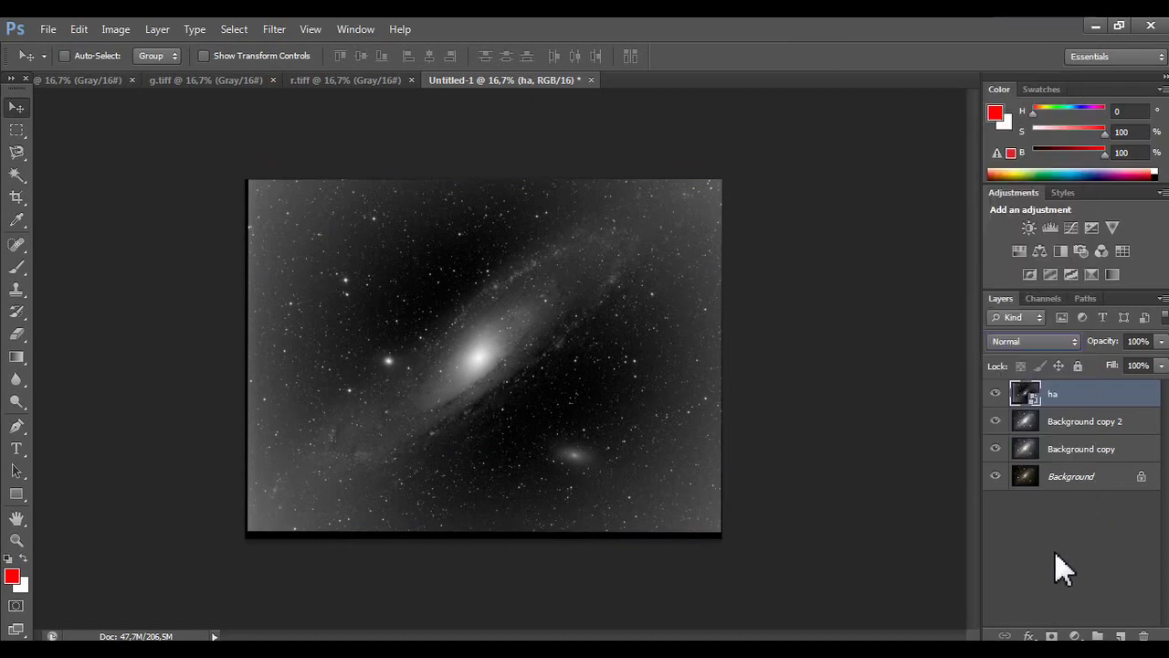
{"action": "left_click", "coordinate": [1050, 341]}
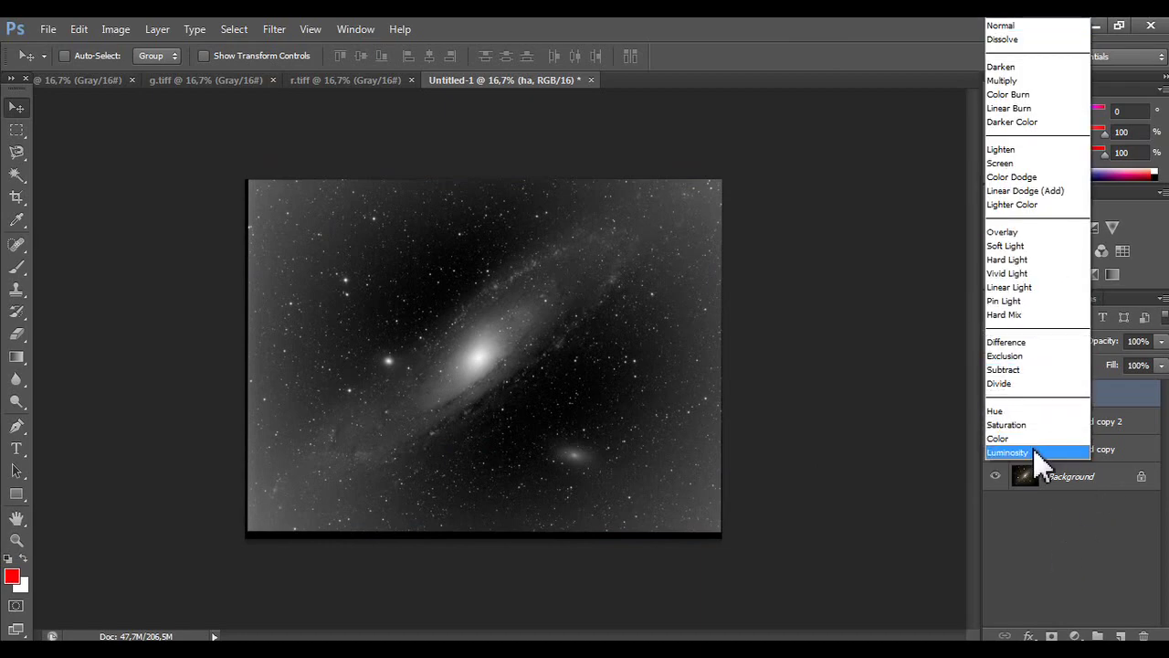
{"action": "left_click", "coordinate": [1008, 452]}
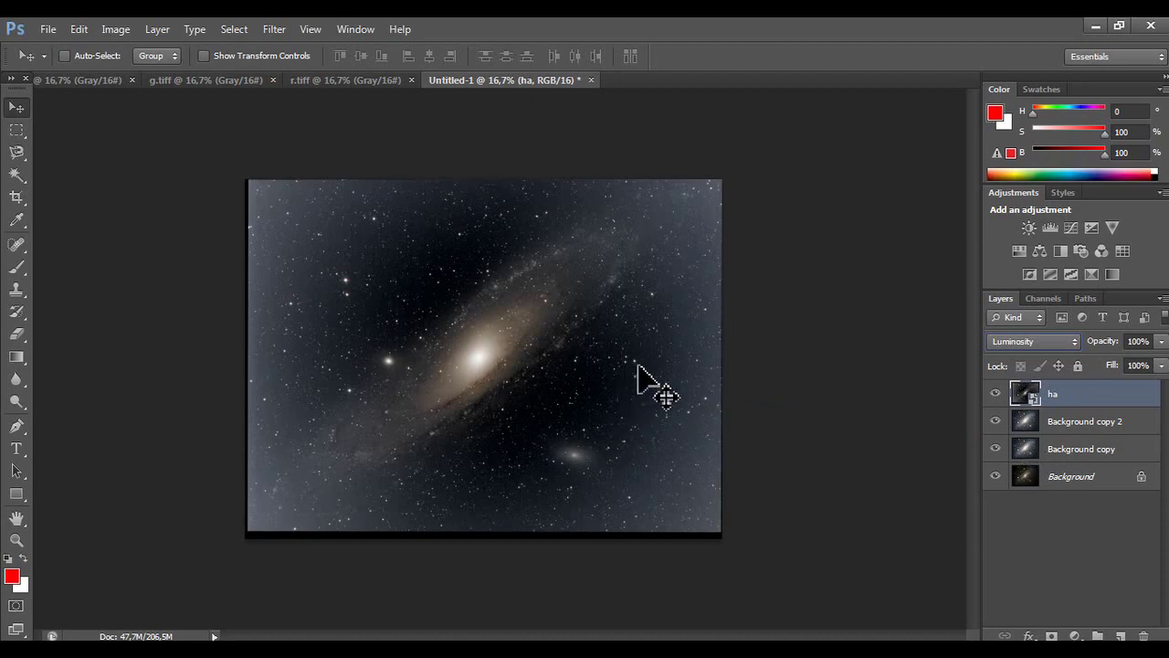
{"action": "right_click", "coordinate": [1056, 397]}
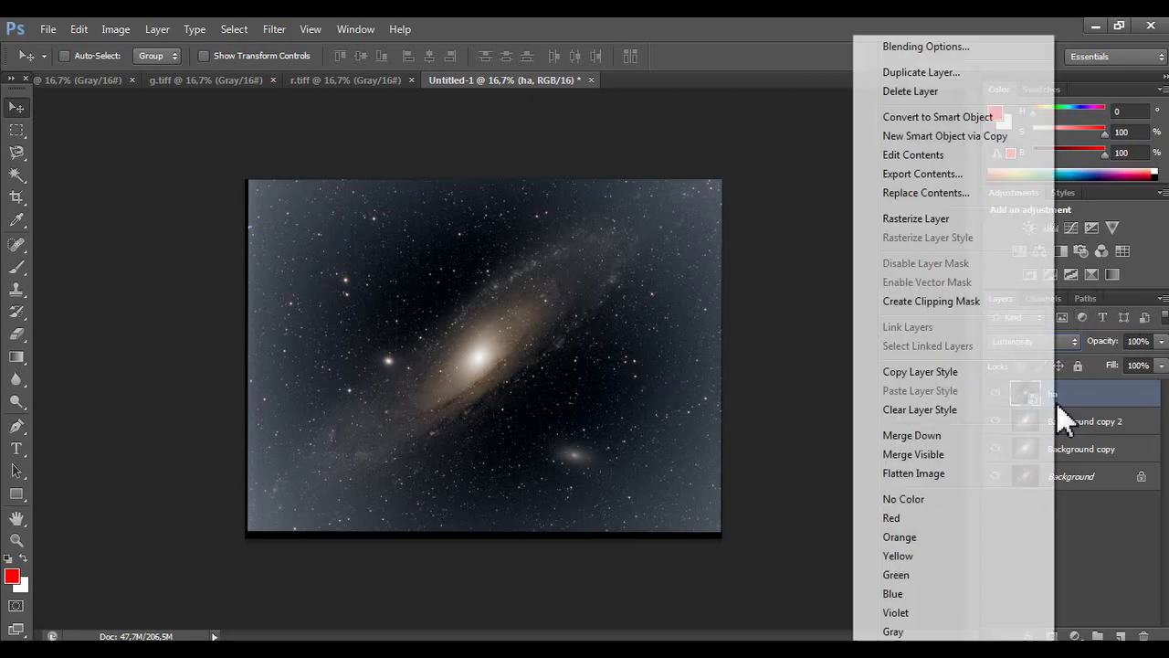
- Merge ha down into Background copy 2, then try Levels midtones 1,14 and delete that layer
{"action": "left_click", "coordinate": [988, 435]}
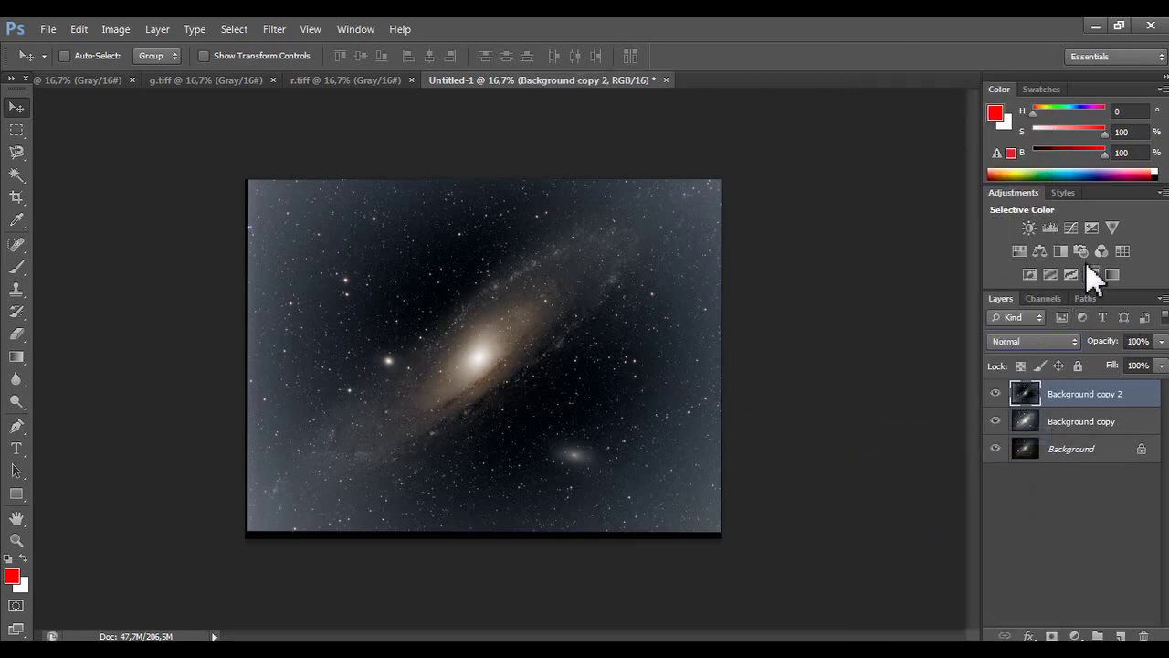
{"action": "left_click", "coordinate": [1050, 228]}
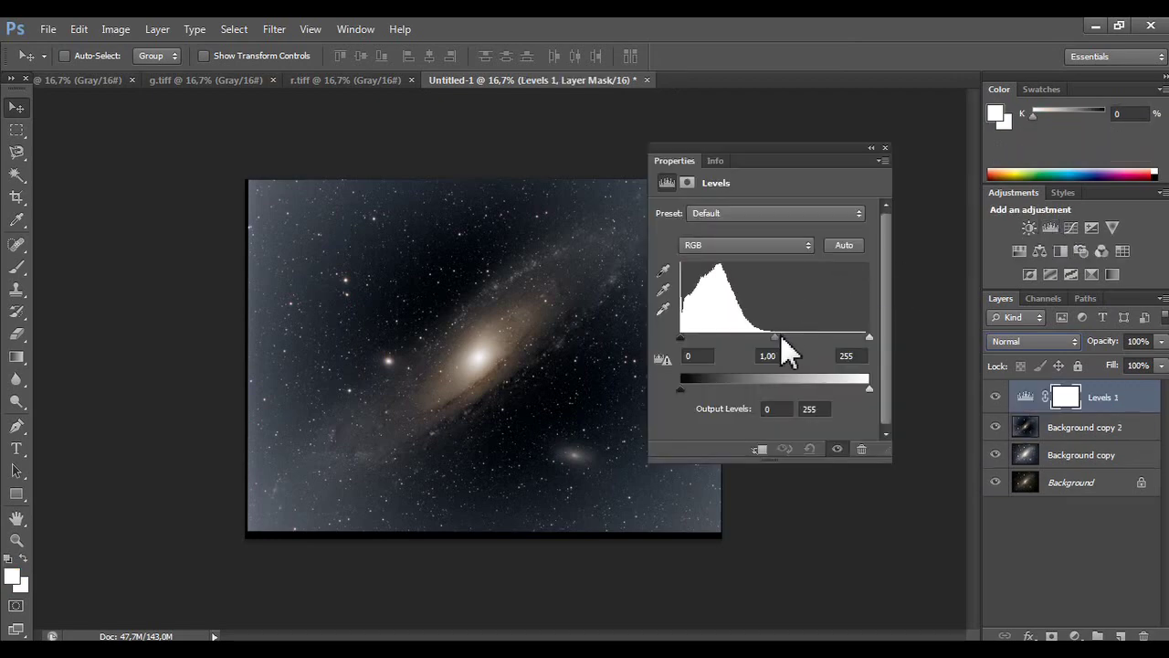
{"action": "mouse_move", "coordinate": [772, 339]}
{"action": "left_mouse_down"}
{"action": "mouse_move", "coordinate": [814, 334]}
{"action": "mouse_move", "coordinate": [774, 339]}
{"action": "left_mouse_up"}
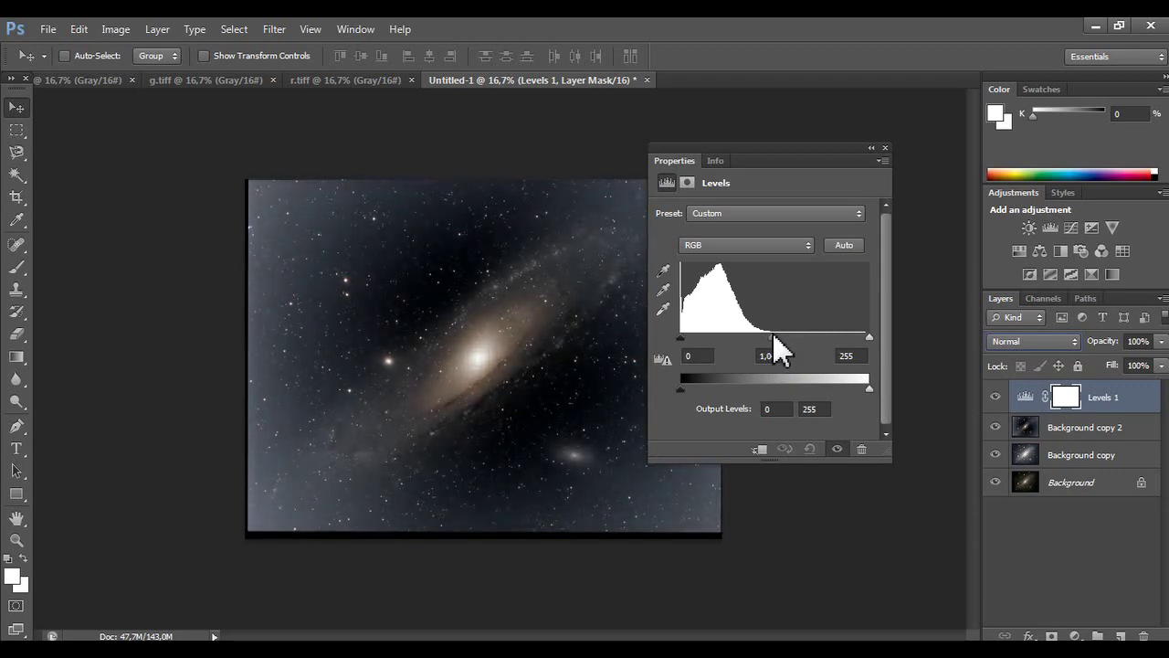
{"action": "left_click_drag", "start_coordinate": [772, 337], "coordinate": [767, 337]}
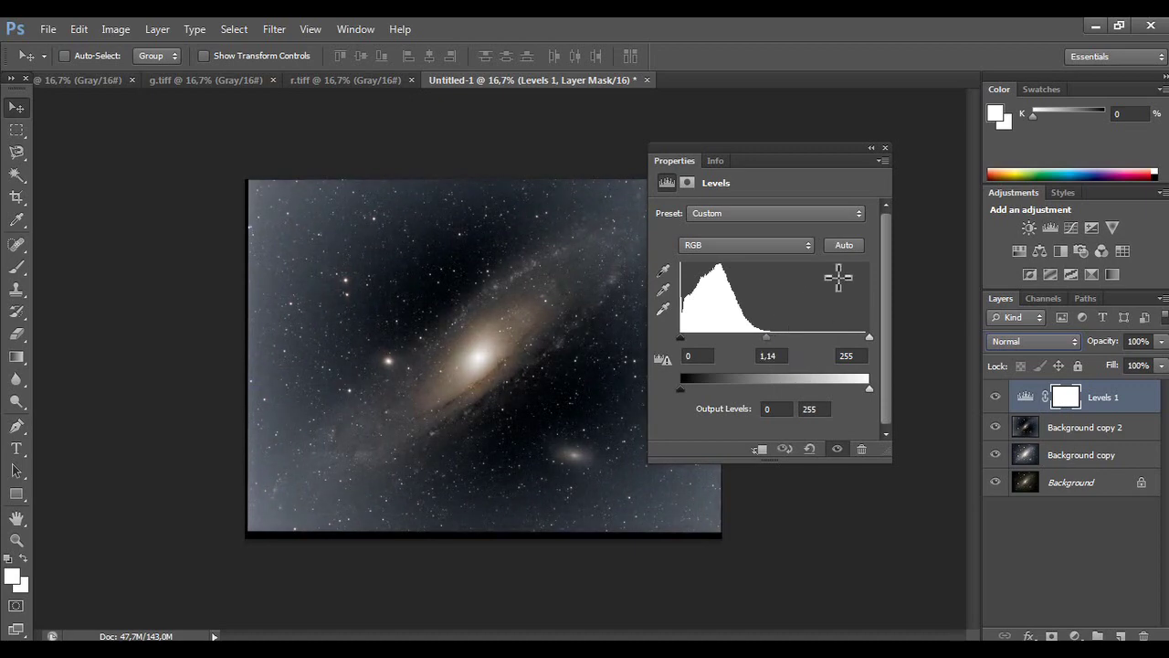
{"action": "left_click", "coordinate": [861, 449]}
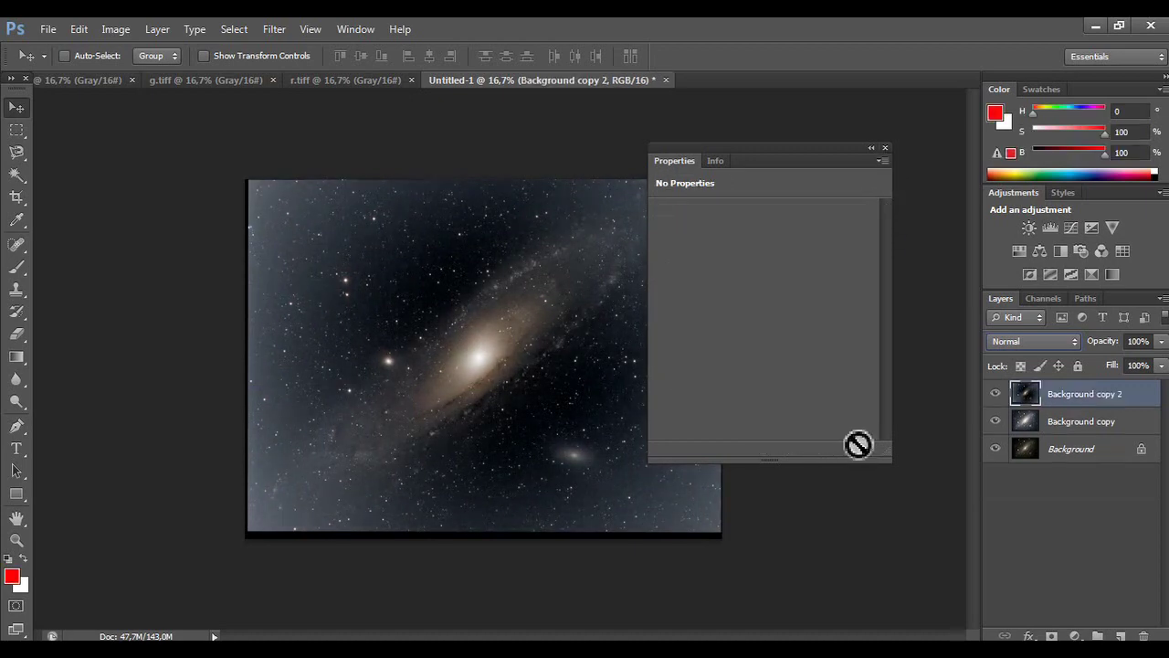
{"action": "left_click", "coordinate": [884, 148]}
- Hide the upper layers and duplicate the original Background into Background copy 3
{"action": "left_click", "coordinate": [1080, 453]}
{"action": "left_click", "coordinate": [996, 394]}
{"action": "left_click", "coordinate": [996, 421]}
{"action": "left_click_drag", "start_coordinate": [1041, 449], "coordinate": [1123, 632]}
- Show the upper layers again and toggle Background copy 2 to compare the result
{"action": "left_click", "coordinate": [996, 394]}
{"action": "left_click", "coordinate": [998, 421]}
{"action": "left_click", "coordinate": [1046, 402]}
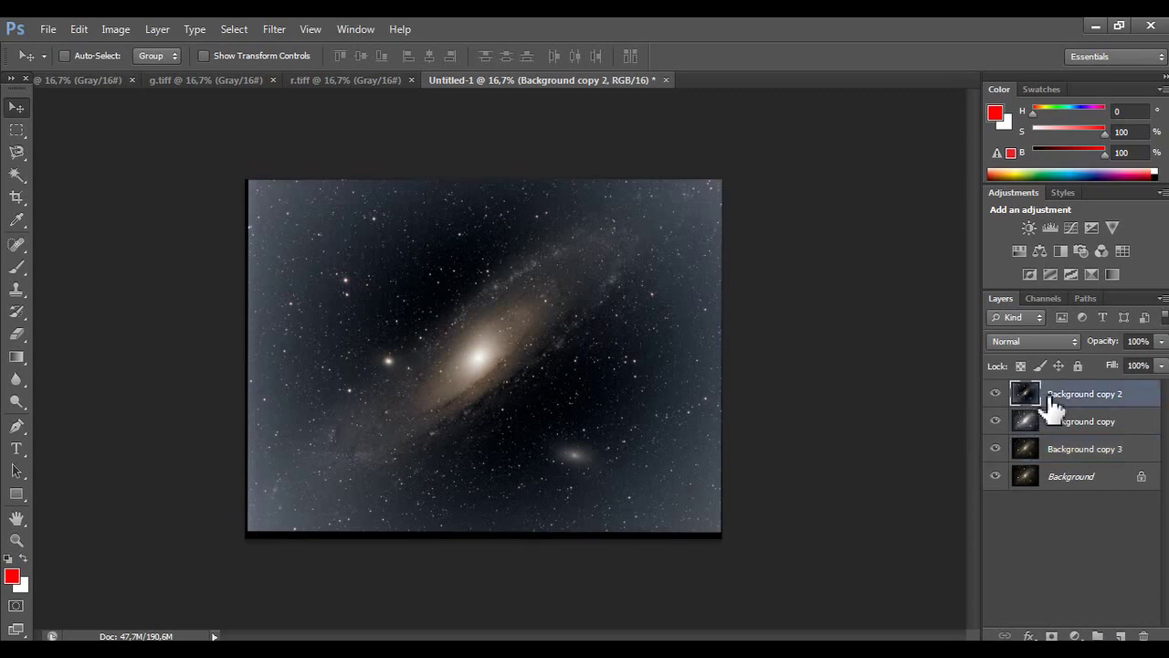
{"action": "left_click", "coordinate": [996, 395]}
{"action": "left_click", "coordinate": [996, 394]}
{"action": "left_click", "coordinate": [996, 393]}
{"action": "left_click", "coordinate": [996, 394]}
{"action": "left_click", "coordinate": [996, 395]}
{"action": "left_click", "coordinate": [996, 394]}
{"action": "left_click", "coordinate": [17, 198]}
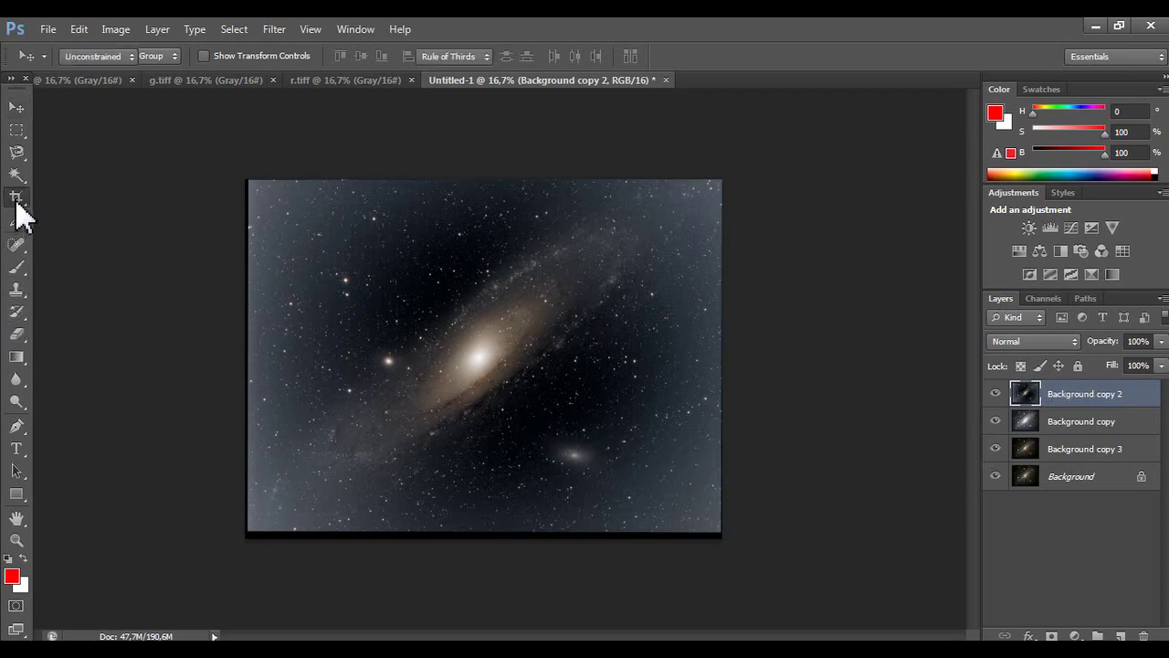
- Crop the image by trimming its left, bottom and right edges inward
{"action": "left_click_drag", "start_coordinate": [248, 356], "coordinate": [257, 355]}
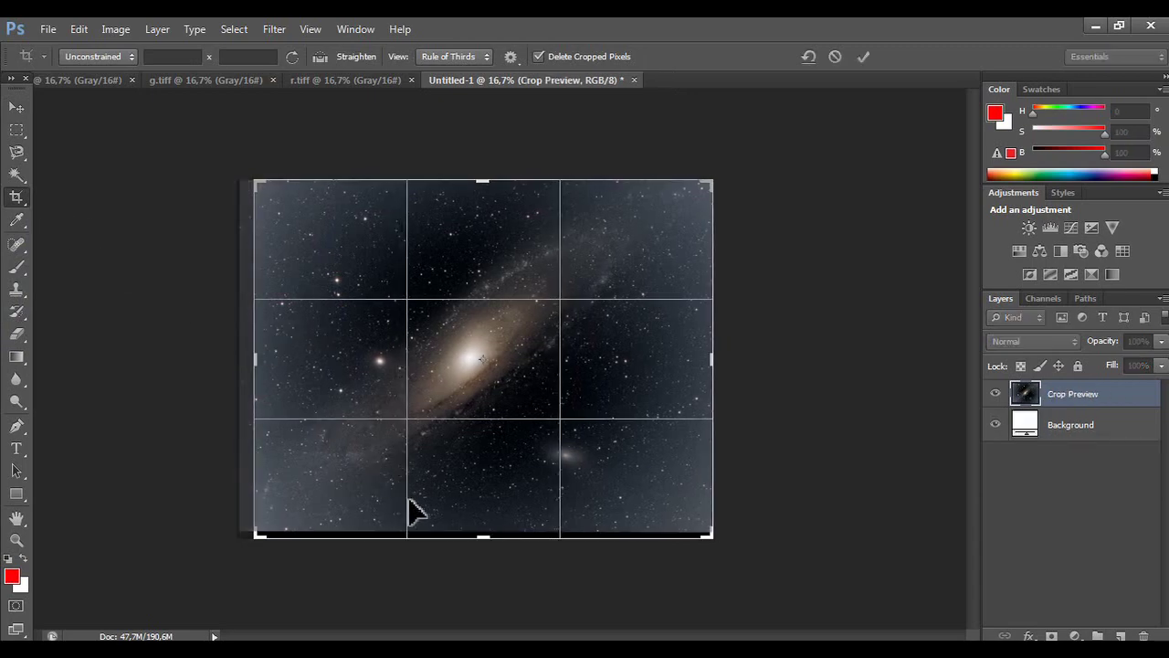
{"action": "left_click_drag", "start_coordinate": [474, 535], "coordinate": [480, 528]}
{"action": "left_click_drag", "start_coordinate": [710, 376], "coordinate": [684, 363]}
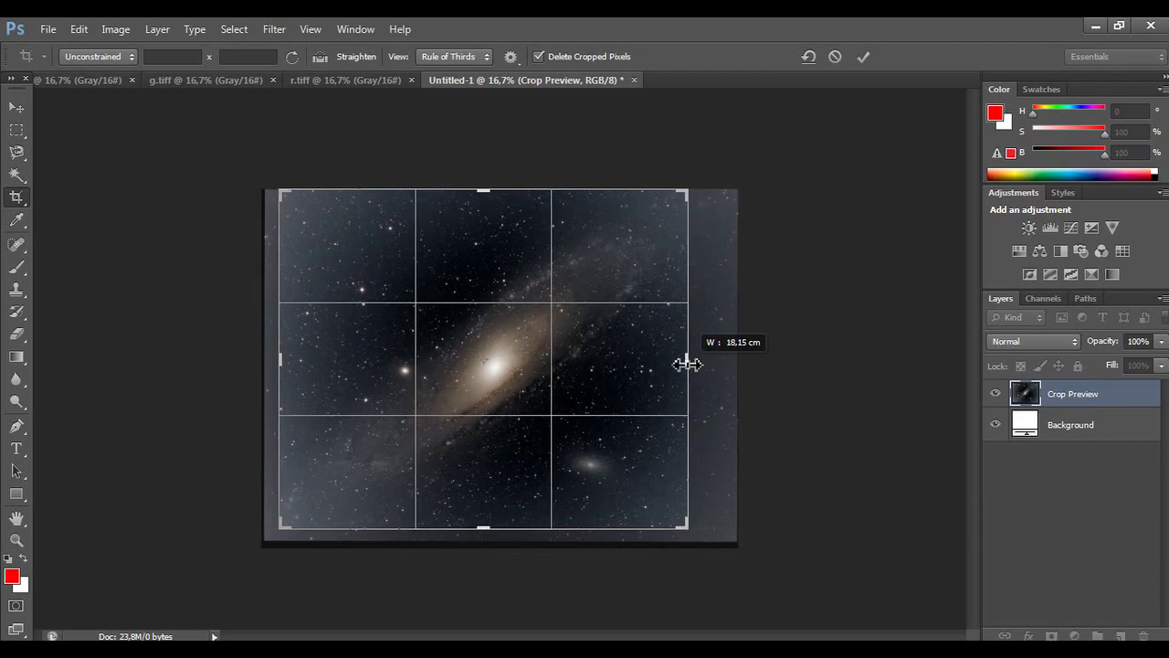
{"action": "key", "text": "Return"}
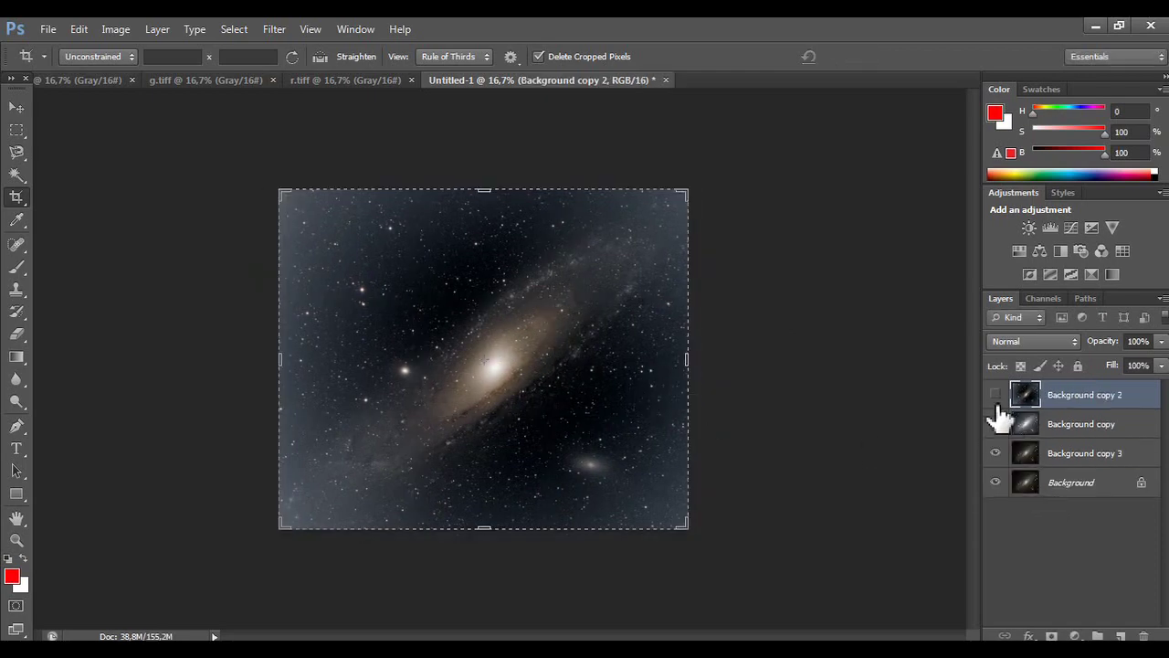
- Duplicate the Background layer and place Background copy 4 just below Background copy 2
{"action": "left_click", "coordinate": [998, 422]}
{"action": "left_click", "coordinate": [998, 394]}
{"action": "left_click", "coordinate": [998, 396]}
{"action": "left_click_drag", "start_coordinate": [1014, 489], "coordinate": [1120, 632]}
{"action": "left_click_drag", "start_coordinate": [1089, 496], "coordinate": [1092, 425]}
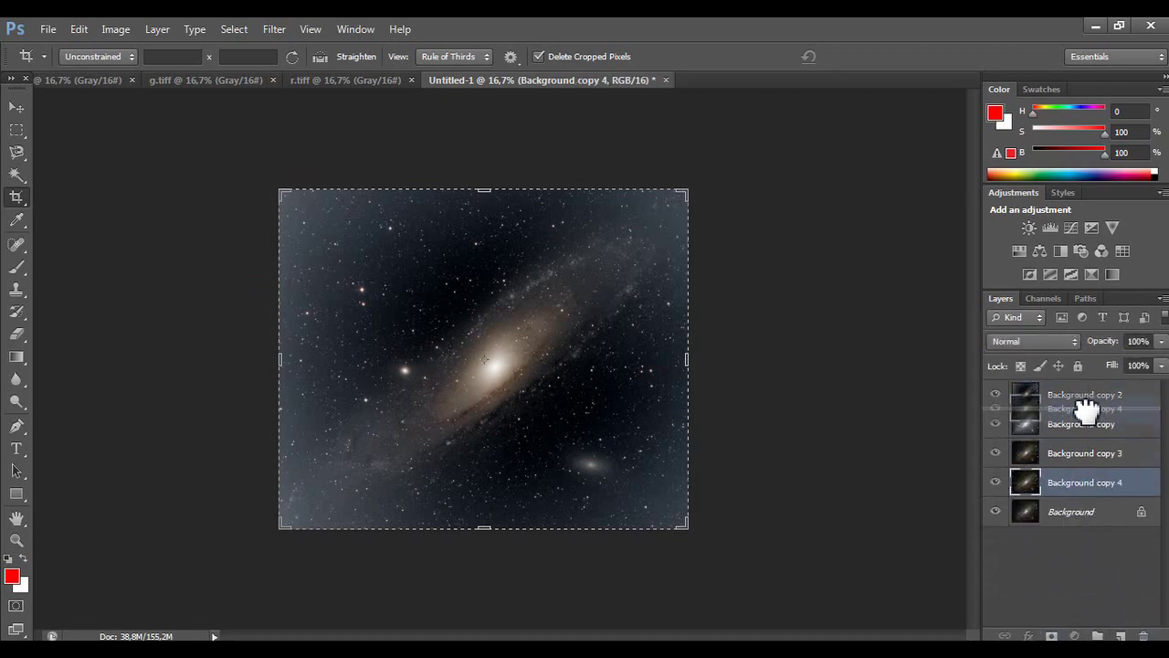
{"action": "left_click", "coordinate": [1072, 395]}
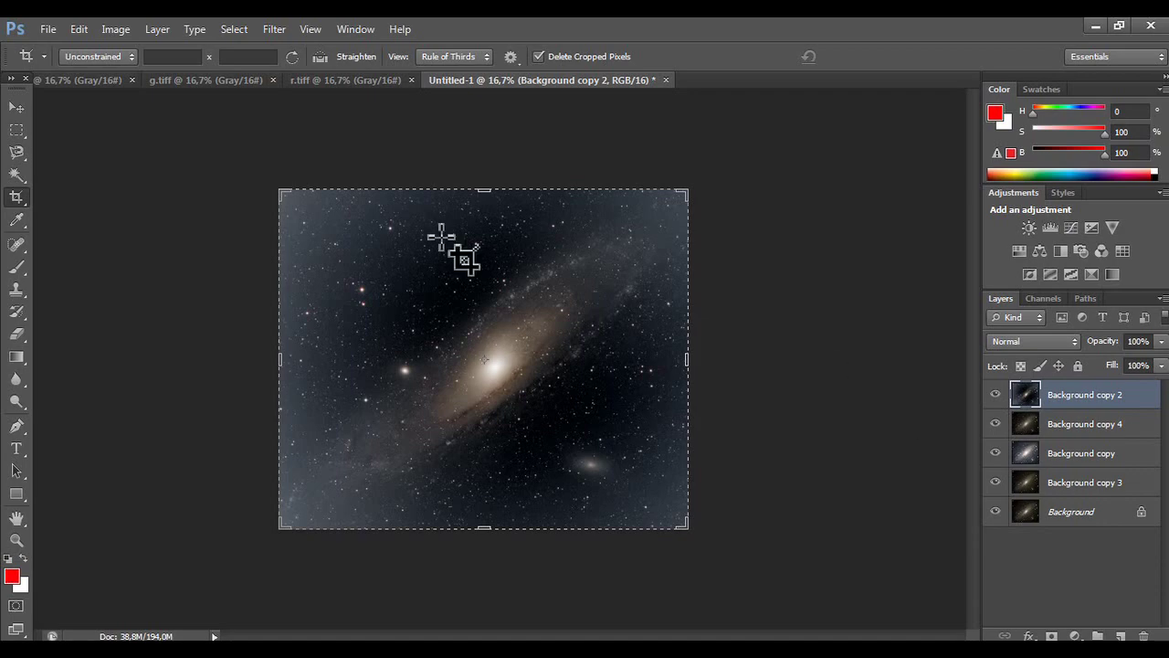
{"action": "left_click", "coordinate": [194, 30]}
{"action": "mouse_move", "coordinate": [157, 29]}
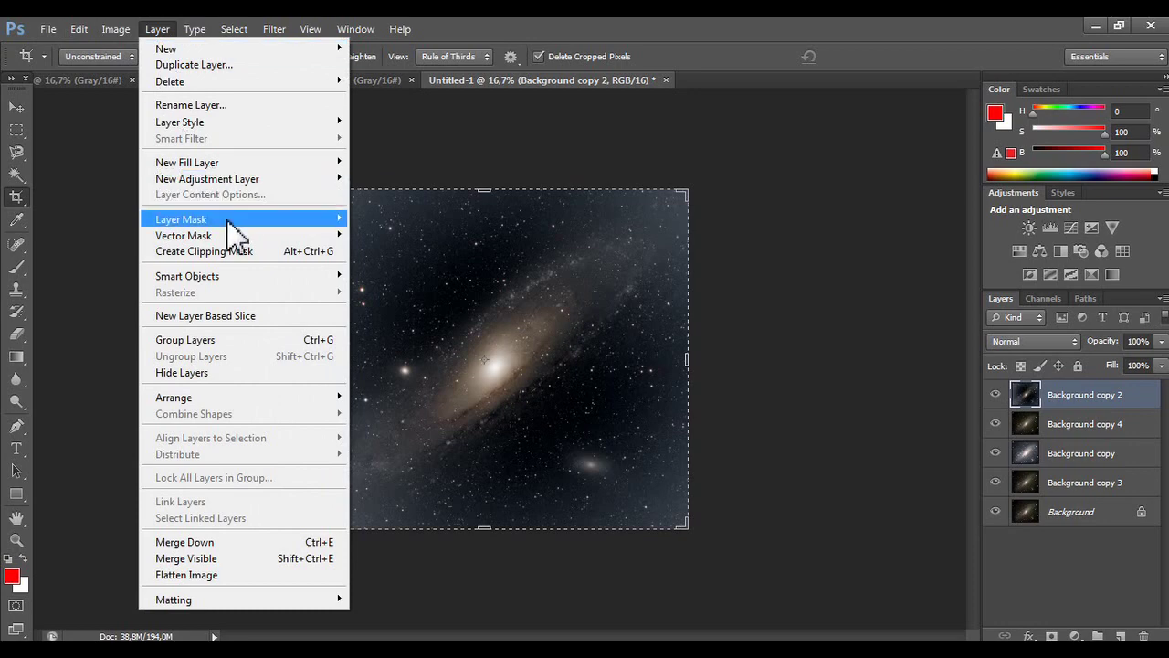
{"action": "mouse_move", "coordinate": [181, 219]}
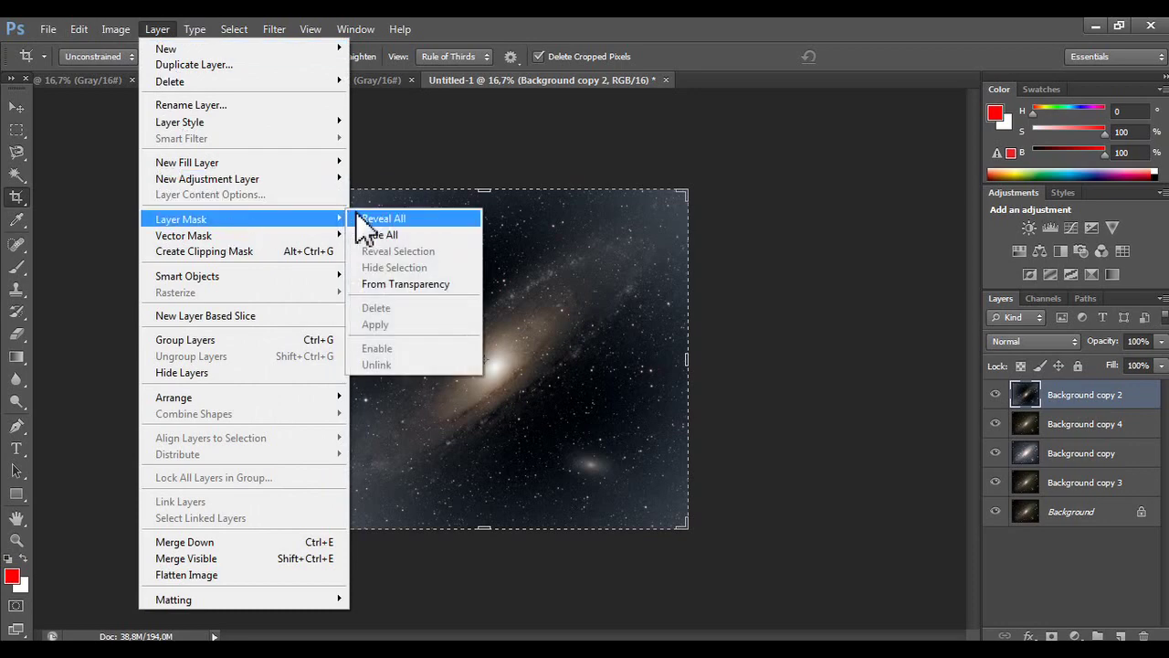
- Add a Reveal All layer mask to Background copy 2 and set a 504 px, 0% hardness brush
{"action": "left_click", "coordinate": [365, 219]}
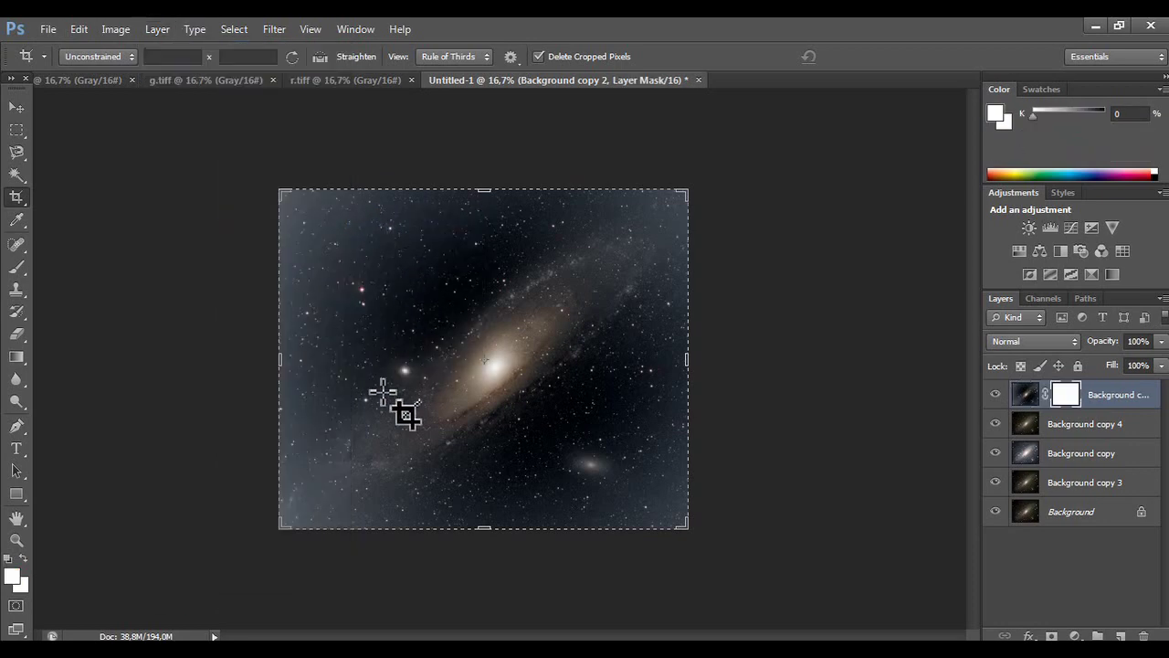
{"action": "left_click", "coordinate": [17, 267]}
{"action": "right_click", "coordinate": [372, 498]}
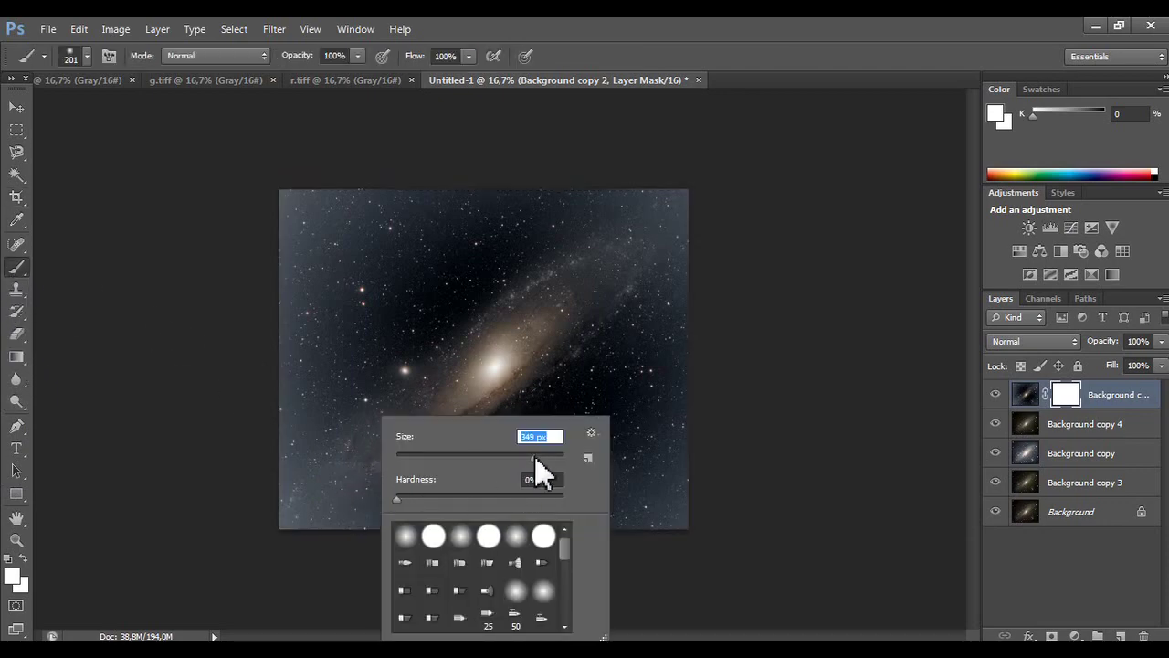
{"action": "left_click_drag", "start_coordinate": [547, 454], "coordinate": [551, 455]}
{"action": "left_click", "coordinate": [330, 312]}
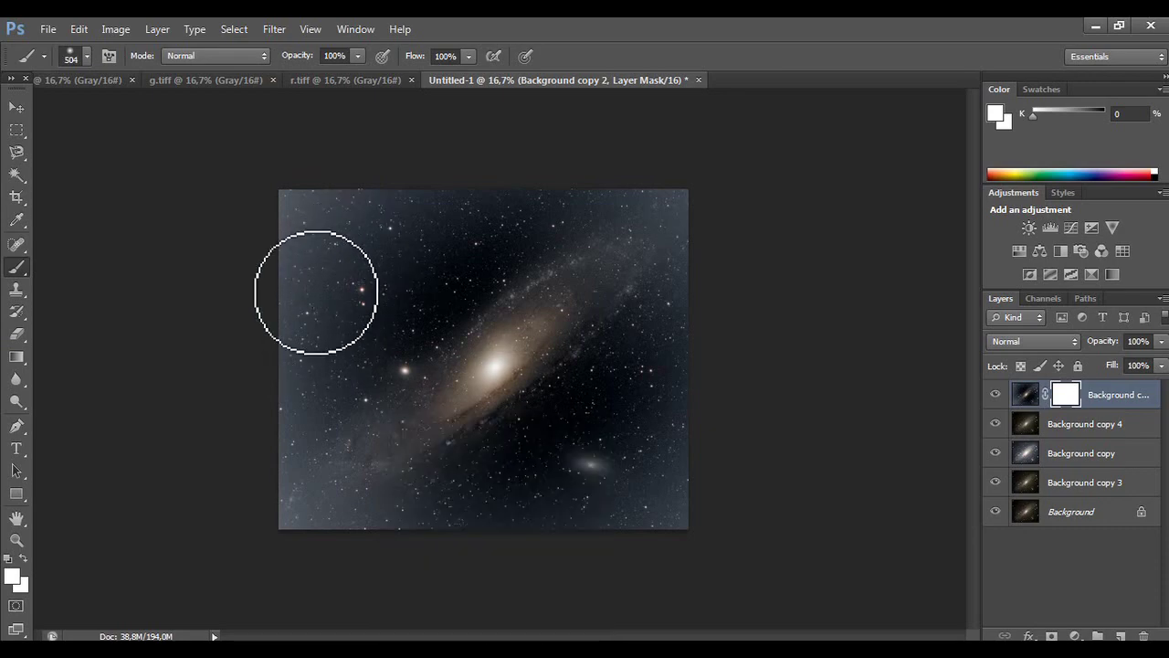
- Set the foreground colour to black and paint the sky out of the mask
{"action": "left_click", "coordinate": [11, 576]}
{"action": "left_click", "coordinate": [678, 350]}
{"action": "left_click_drag", "start_coordinate": [678, 350], "coordinate": [592, 570]}
{"action": "key", "text": "Return"}
{"action": "mouse_move", "coordinate": [320, 388]}
{"action": "left_mouse_down"}
{"action": "mouse_move", "coordinate": [371, 231]}
{"action": "mouse_move", "coordinate": [376, 304]}
{"action": "mouse_move", "coordinate": [410, 301]}
{"action": "mouse_move", "coordinate": [328, 368]}
{"action": "mouse_move", "coordinate": [293, 501]}
{"action": "mouse_move", "coordinate": [292, 365]}
{"action": "mouse_move", "coordinate": [313, 542]}
{"action": "mouse_move", "coordinate": [368, 517]}
{"action": "mouse_move", "coordinate": [624, 485]}
{"action": "mouse_move", "coordinate": [576, 514]}
{"action": "mouse_move", "coordinate": [686, 512]}
{"action": "mouse_move", "coordinate": [676, 229]}
{"action": "mouse_move", "coordinate": [548, 182]}
{"action": "mouse_move", "coordinate": [575, 214]}
{"action": "mouse_move", "coordinate": [689, 228]}
{"action": "mouse_move", "coordinate": [694, 292]}
{"action": "mouse_move", "coordinate": [673, 421]}
{"action": "mouse_move", "coordinate": [642, 503]}
{"action": "mouse_move", "coordinate": [320, 502]}
{"action": "mouse_move", "coordinate": [295, 399]}
{"action": "mouse_move", "coordinate": [315, 297]}
{"action": "mouse_move", "coordinate": [338, 261]}
{"action": "left_mouse_up"}
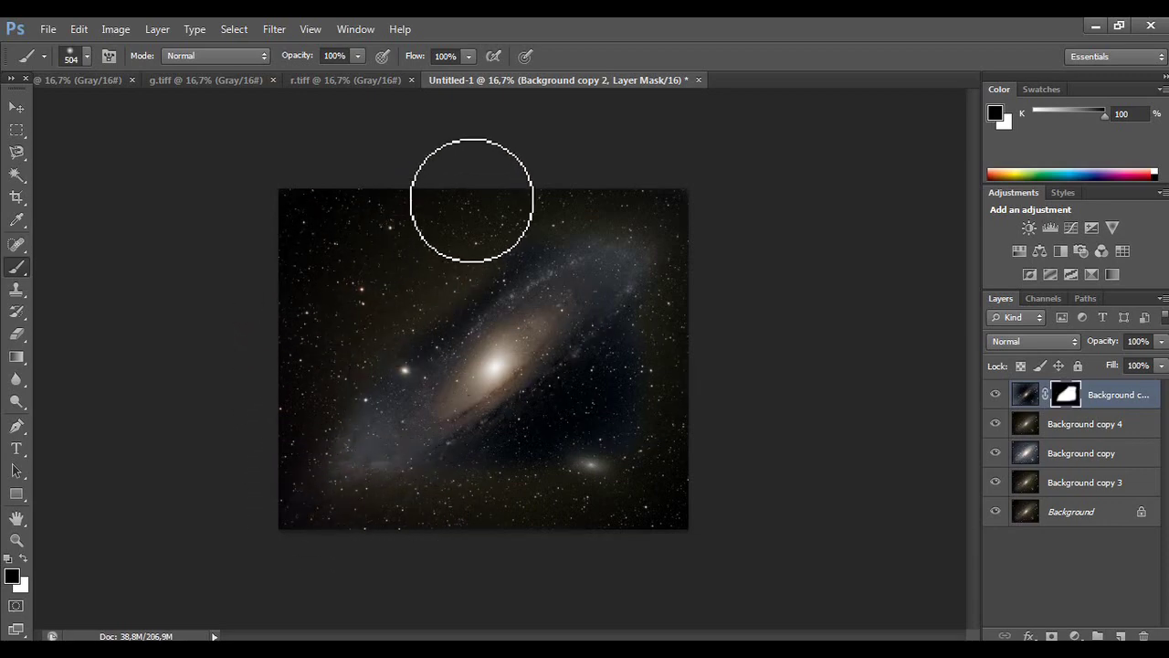
{"action": "left_click", "coordinate": [309, 29]}
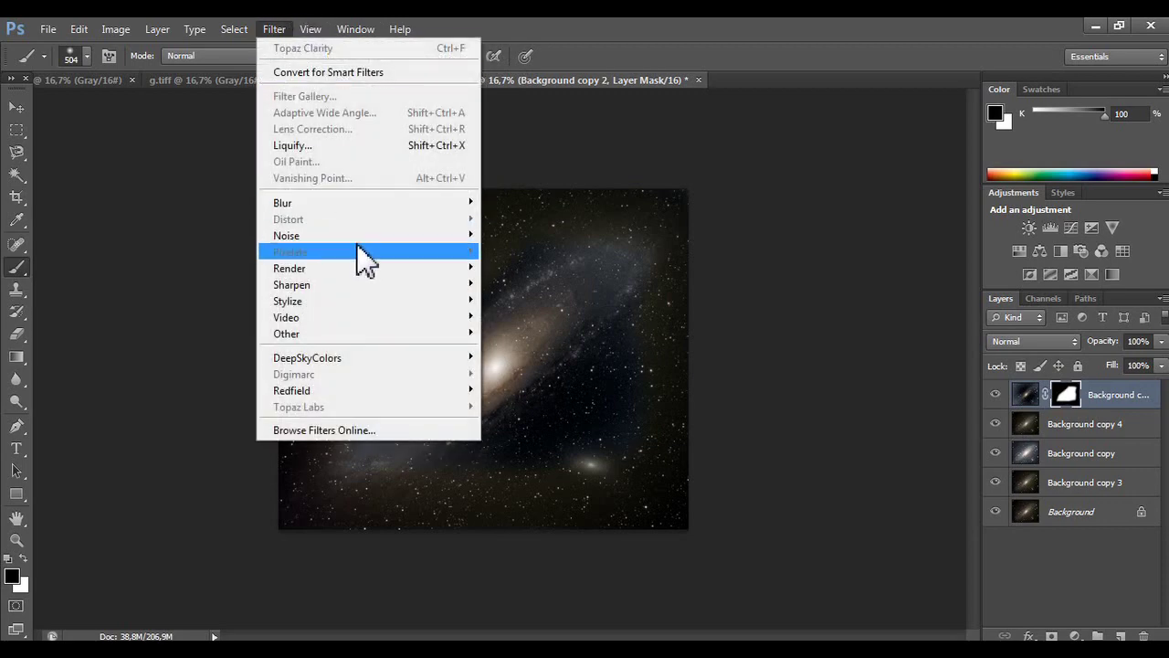
- Blur Background copy 2's mask with a Gaussian Blur radius of about 186 pixels
{"action": "mouse_move", "coordinate": [283, 203]}
{"action": "left_click", "coordinate": [571, 326]}
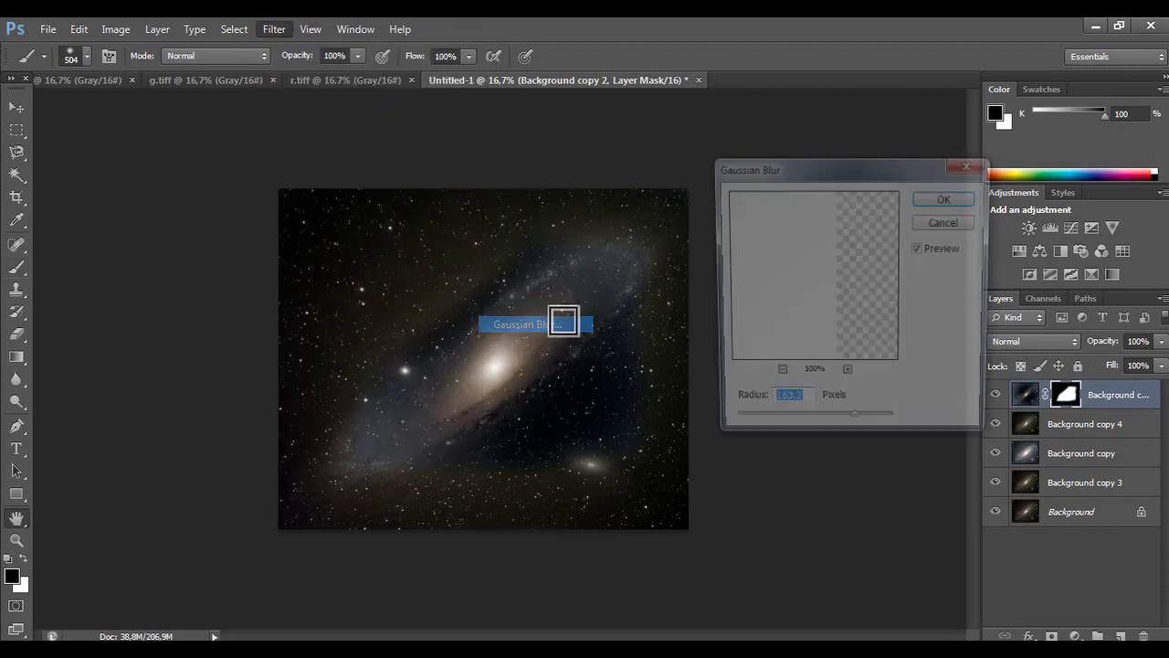
{"action": "mouse_move", "coordinate": [856, 425]}
{"action": "left_mouse_down"}
{"action": "mouse_move", "coordinate": [819, 425]}
{"action": "mouse_move", "coordinate": [868, 439]}
{"action": "mouse_move", "coordinate": [781, 426]}
{"action": "left_mouse_up"}
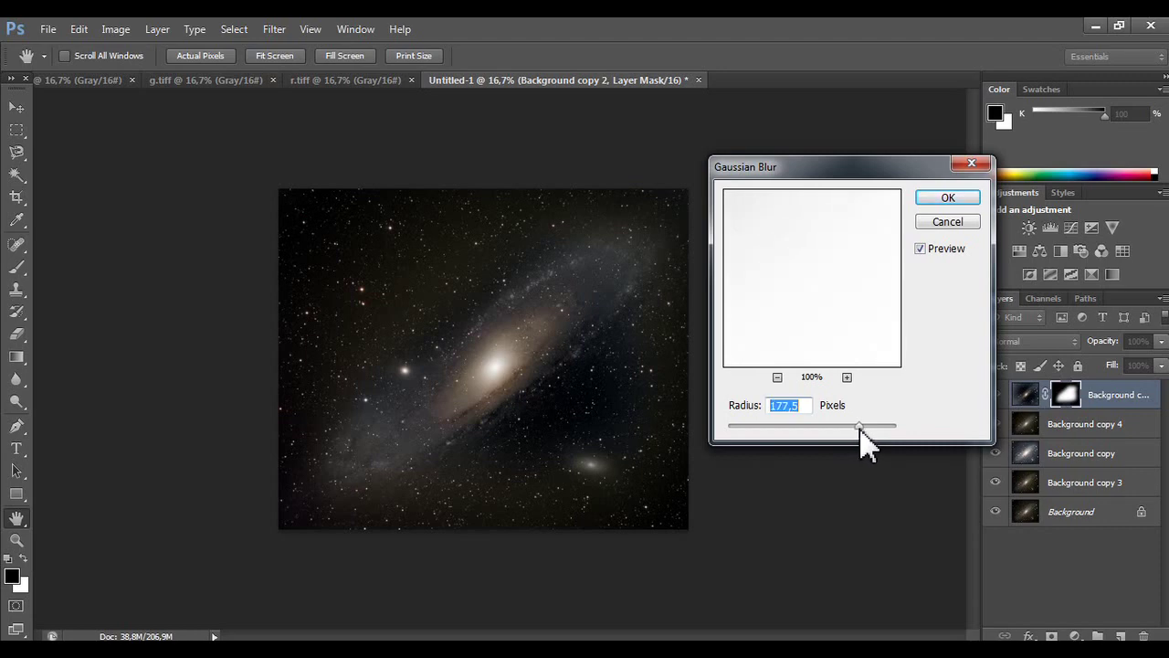
{"action": "left_click_drag", "start_coordinate": [863, 426], "coordinate": [873, 427]}
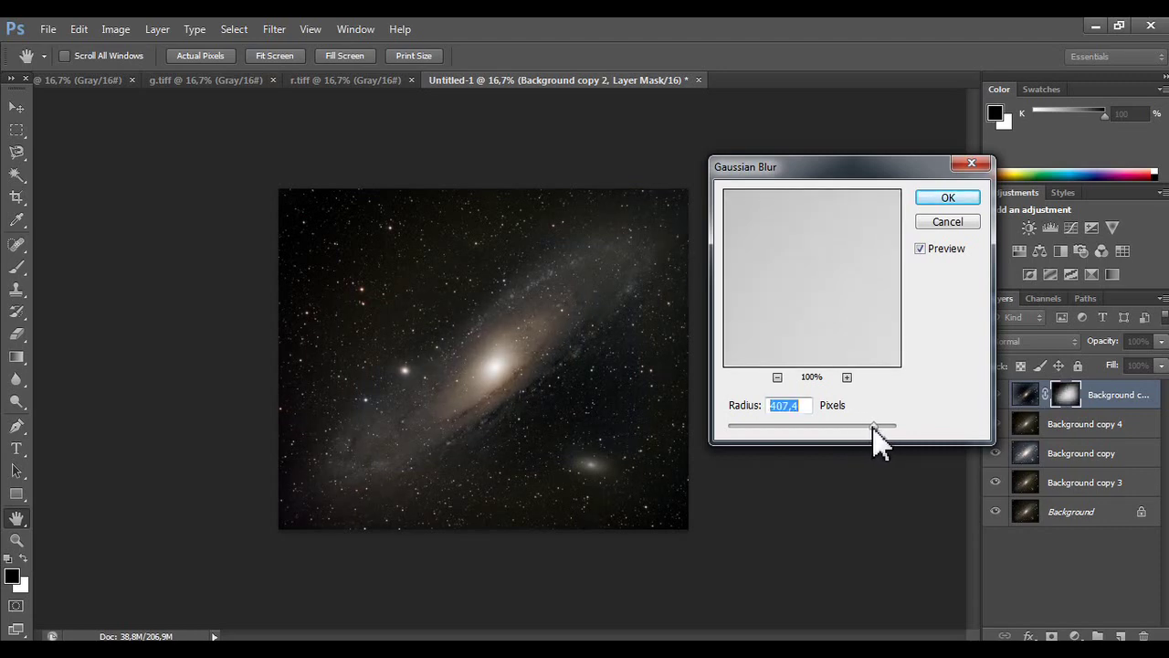
{"action": "left_click_drag", "start_coordinate": [879, 427], "coordinate": [859, 425]}
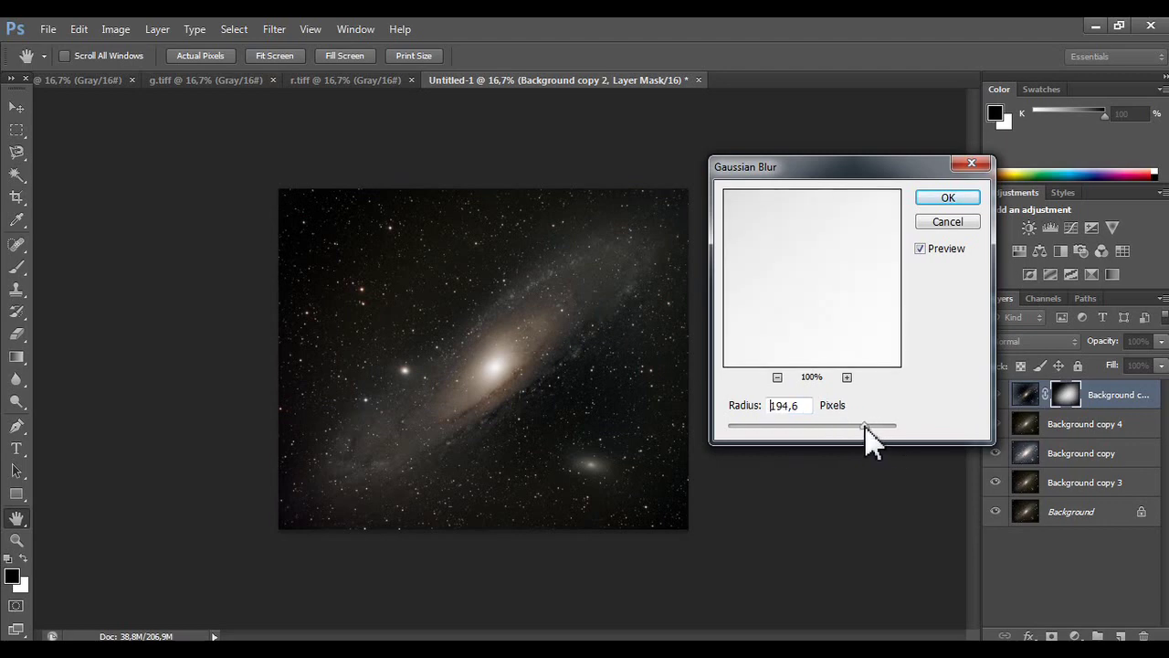
{"action": "left_click", "coordinate": [919, 248]}
{"action": "left_click", "coordinate": [936, 199]}
{"action": "right_click", "coordinate": [1106, 397]}
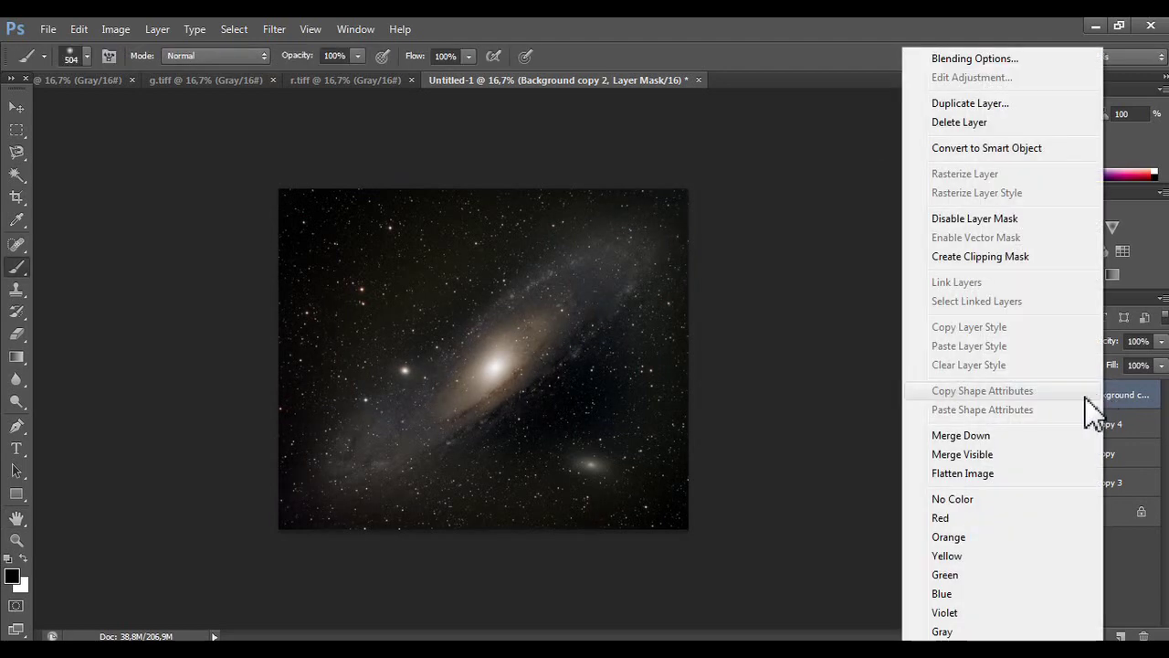
{"action": "left_click", "coordinate": [1037, 437]}
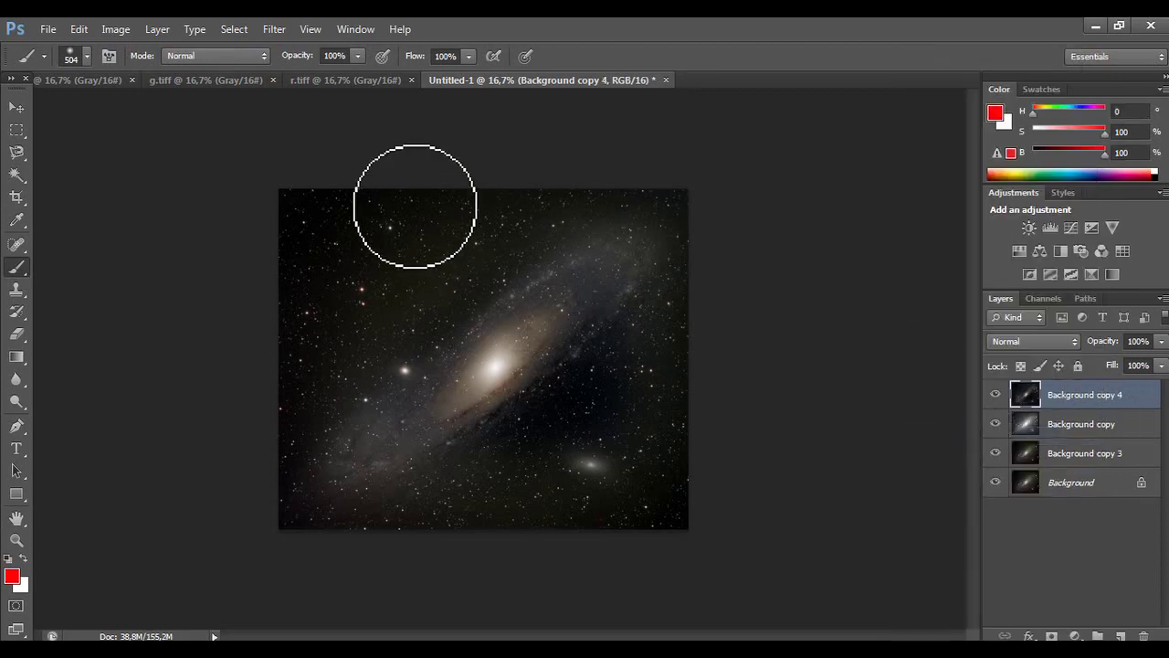
{"action": "left_click", "coordinate": [272, 29]}
{"action": "mouse_move", "coordinate": [307, 357]}
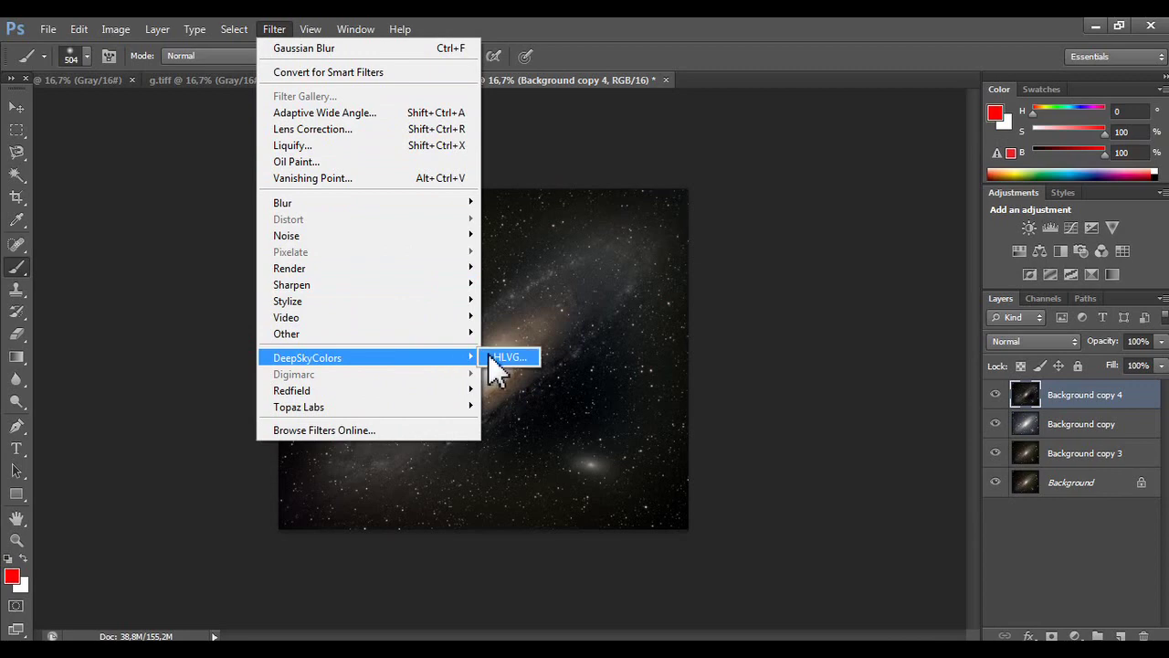
{"action": "left_click", "coordinate": [493, 358]}
{"action": "left_click", "coordinate": [615, 309]}
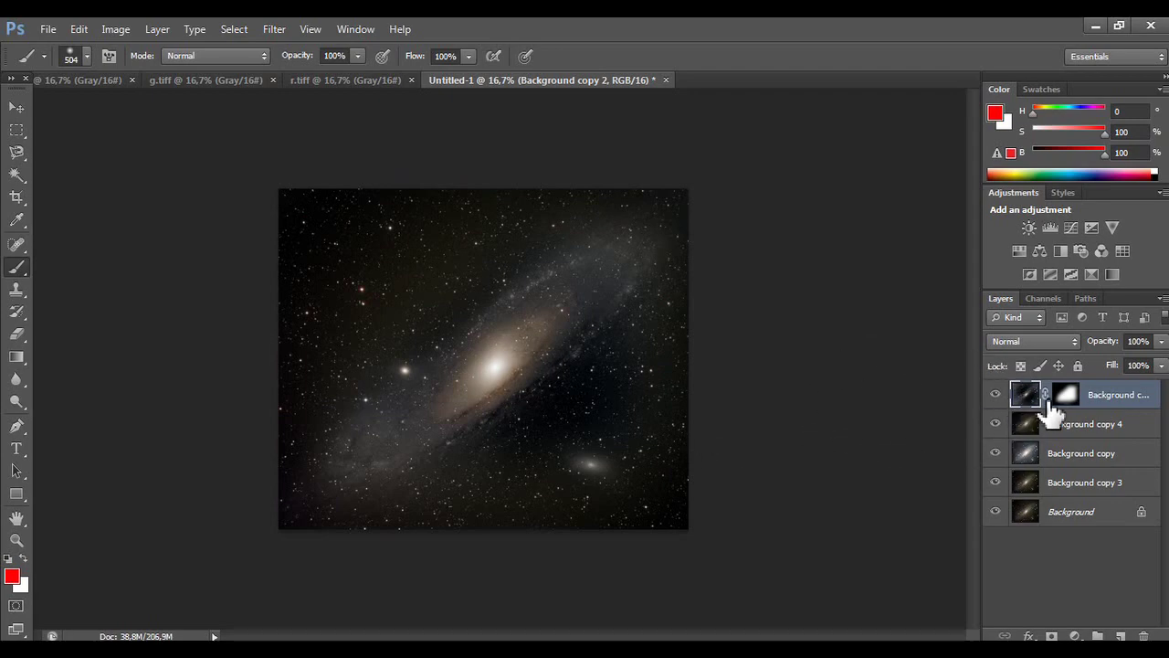
{"action": "left_click", "coordinate": [274, 29]}
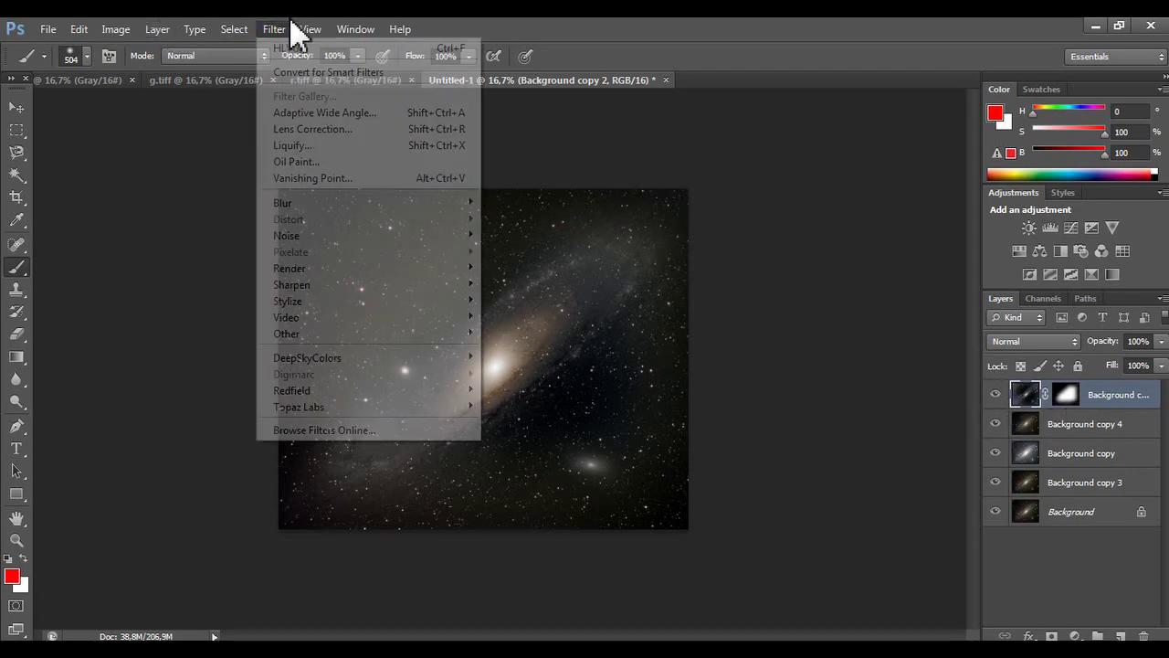
{"action": "mouse_move", "coordinate": [365, 203]}
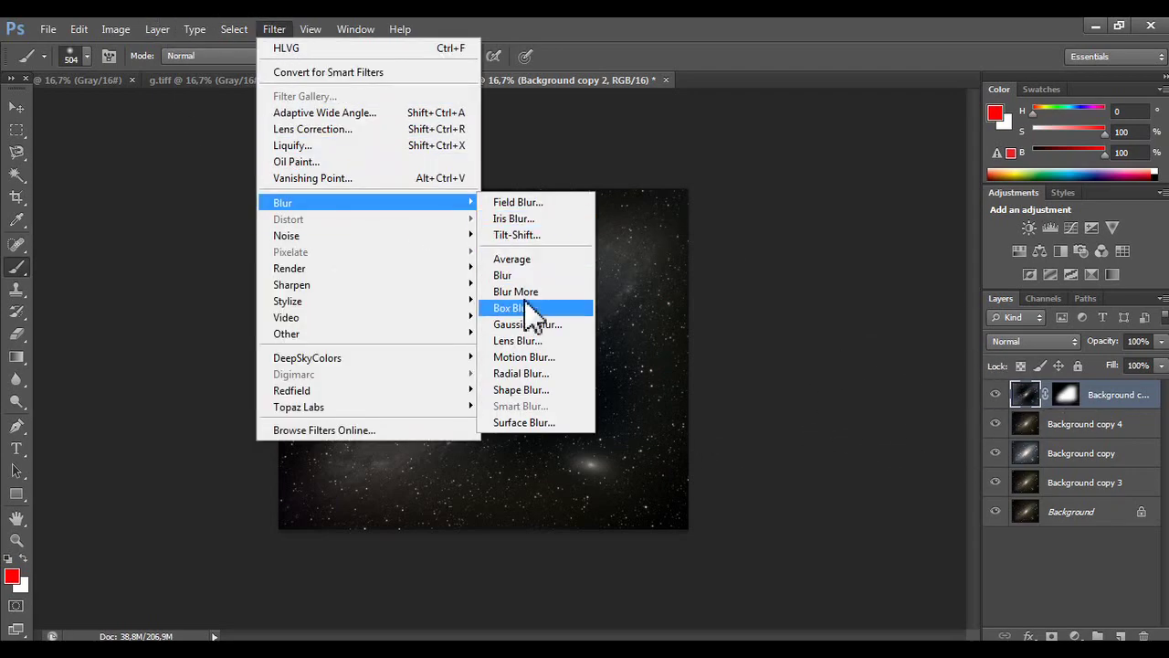
- Select Background copy 2's mask and apply a 1000-pixel Gaussian Blur to it
{"action": "left_click", "coordinate": [522, 323]}
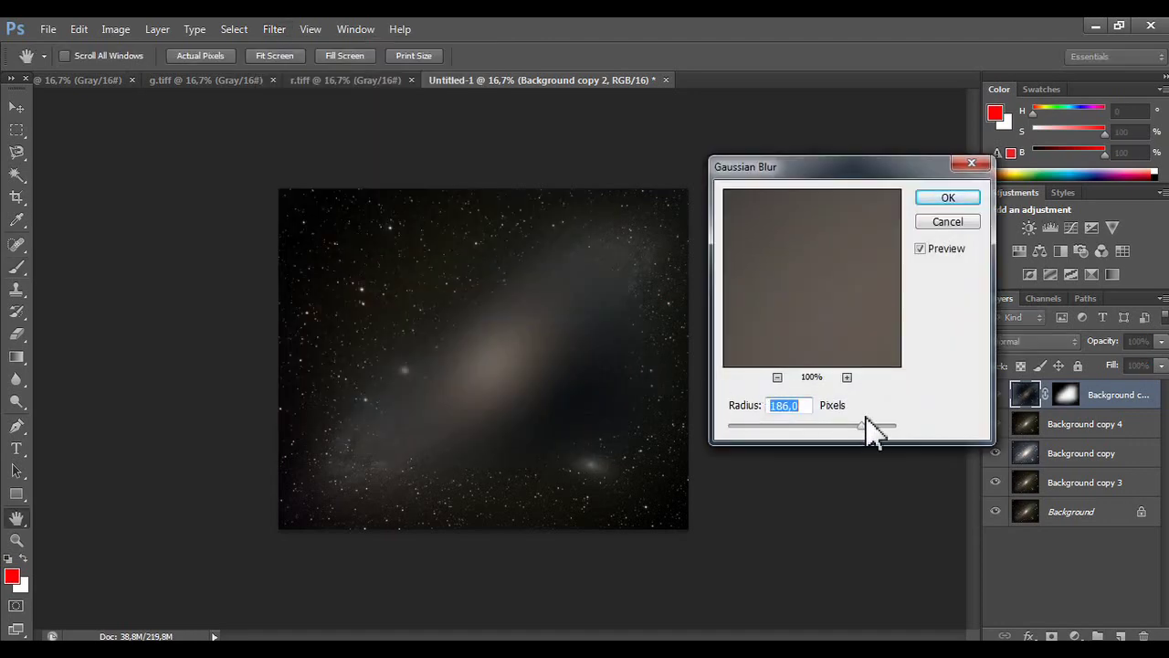
{"action": "left_click_drag", "start_coordinate": [856, 429], "coordinate": [728, 437]}
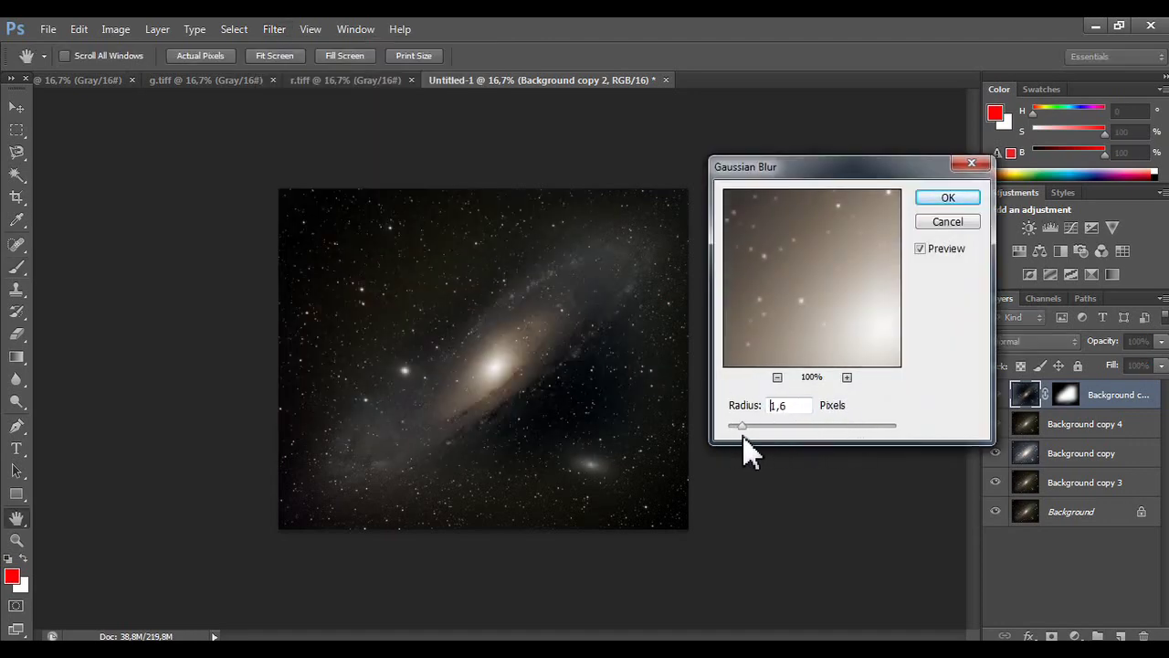
{"action": "left_click_drag", "start_coordinate": [755, 439], "coordinate": [728, 437]}
{"action": "left_click", "coordinate": [950, 223]}
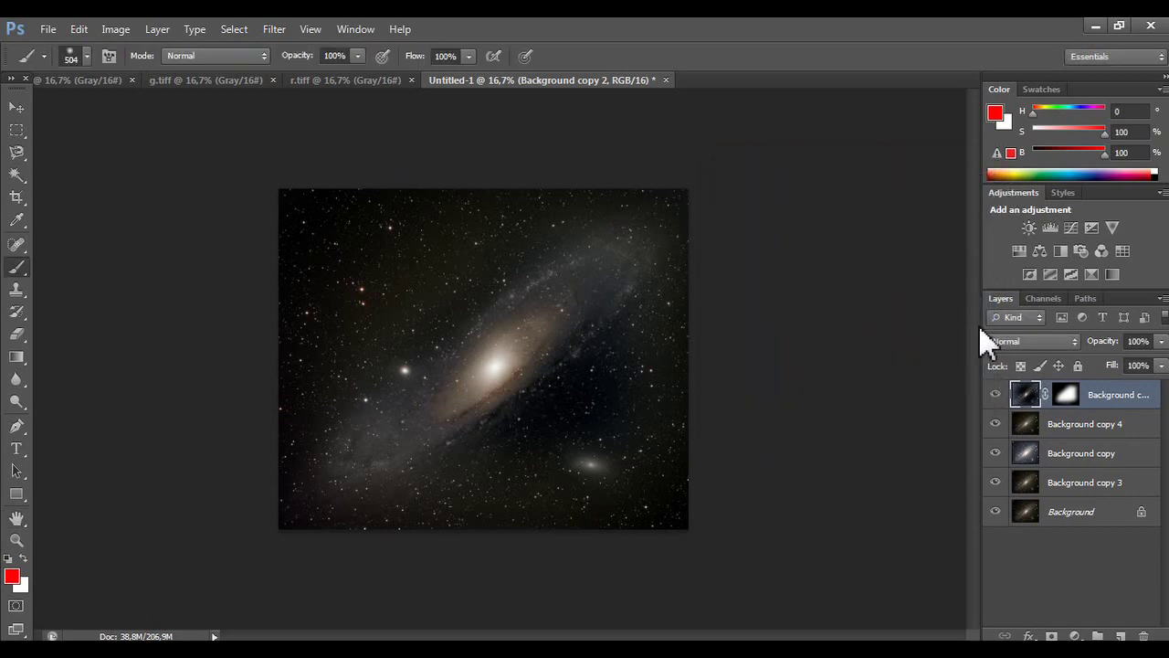
{"action": "left_click", "coordinate": [1065, 399]}
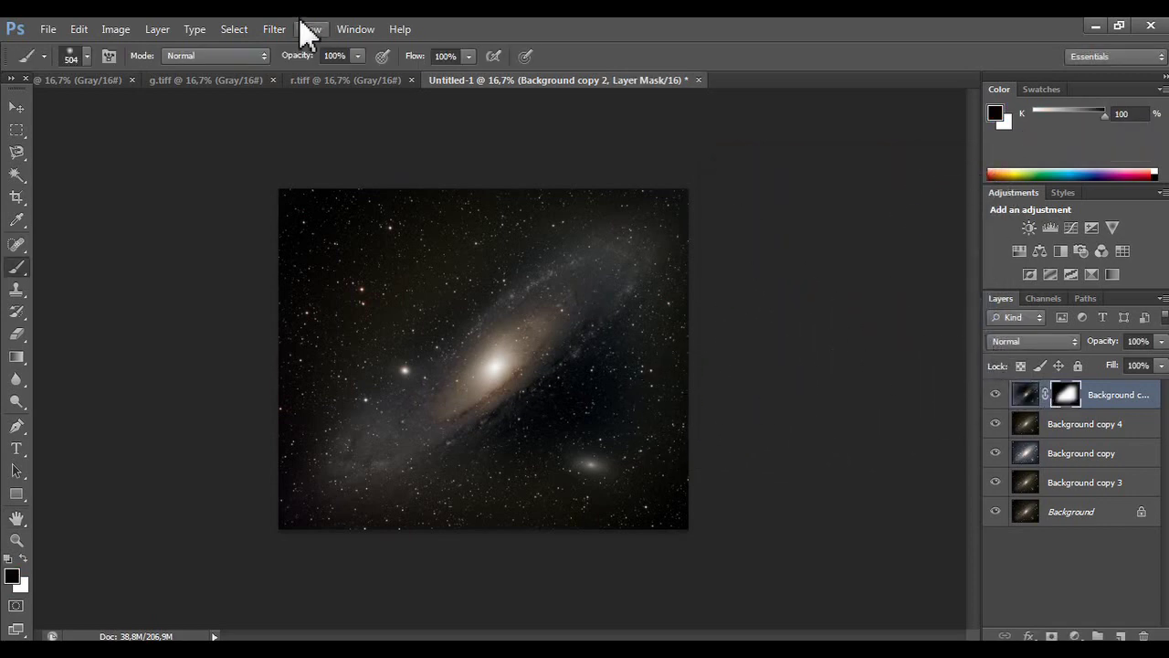
{"action": "left_click", "coordinate": [310, 30]}
{"action": "mouse_move", "coordinate": [274, 29]}
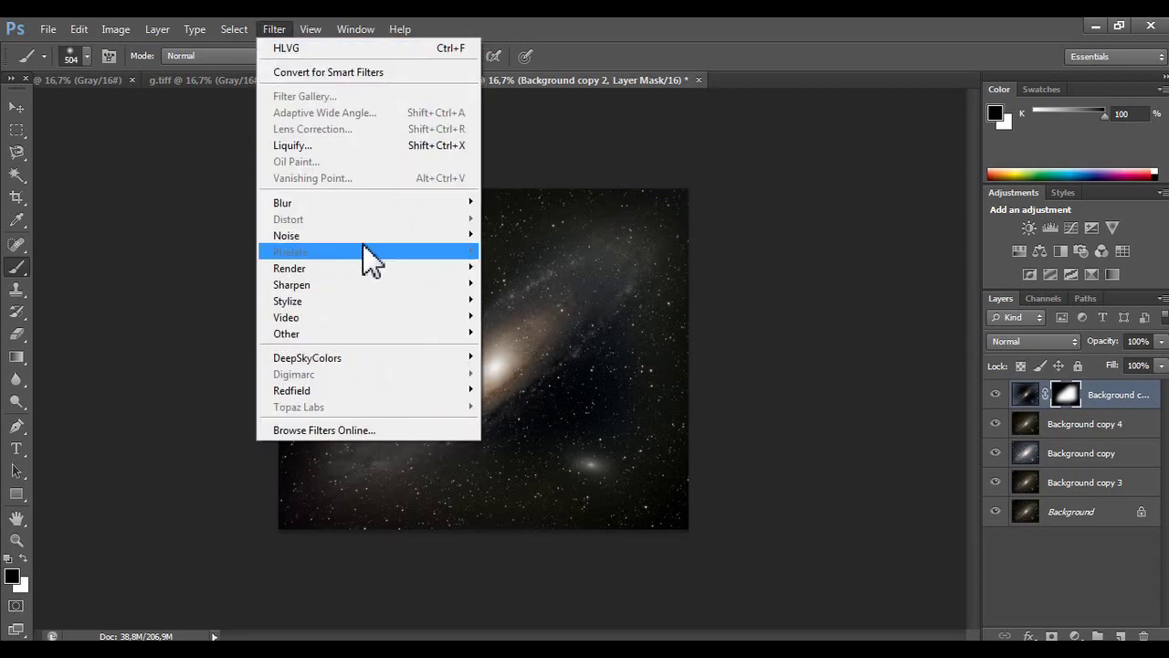
{"action": "mouse_move", "coordinate": [366, 203]}
{"action": "left_click", "coordinate": [584, 325]}
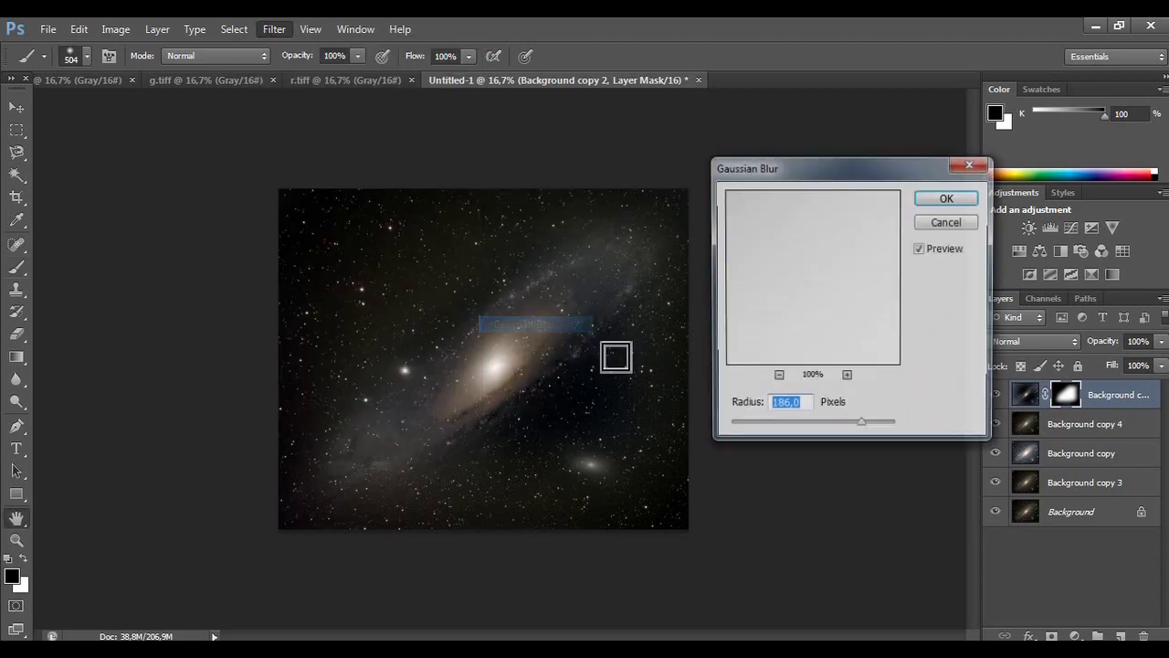
{"action": "left_click_drag", "start_coordinate": [860, 426], "coordinate": [896, 442]}
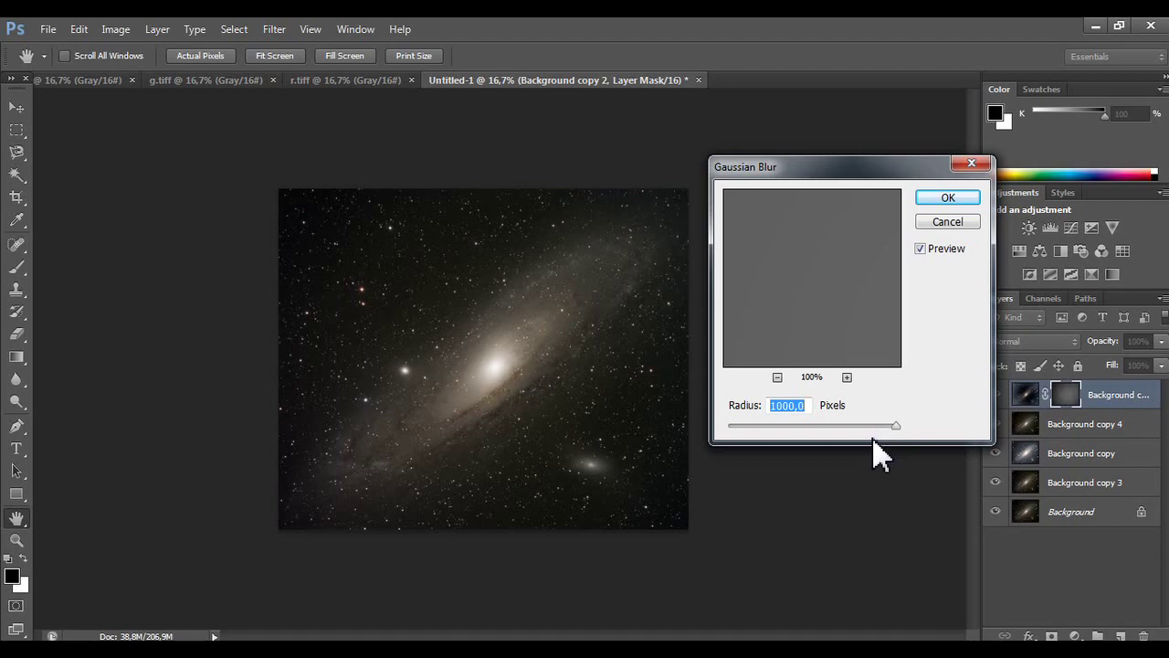
{"action": "left_click", "coordinate": [950, 199]}
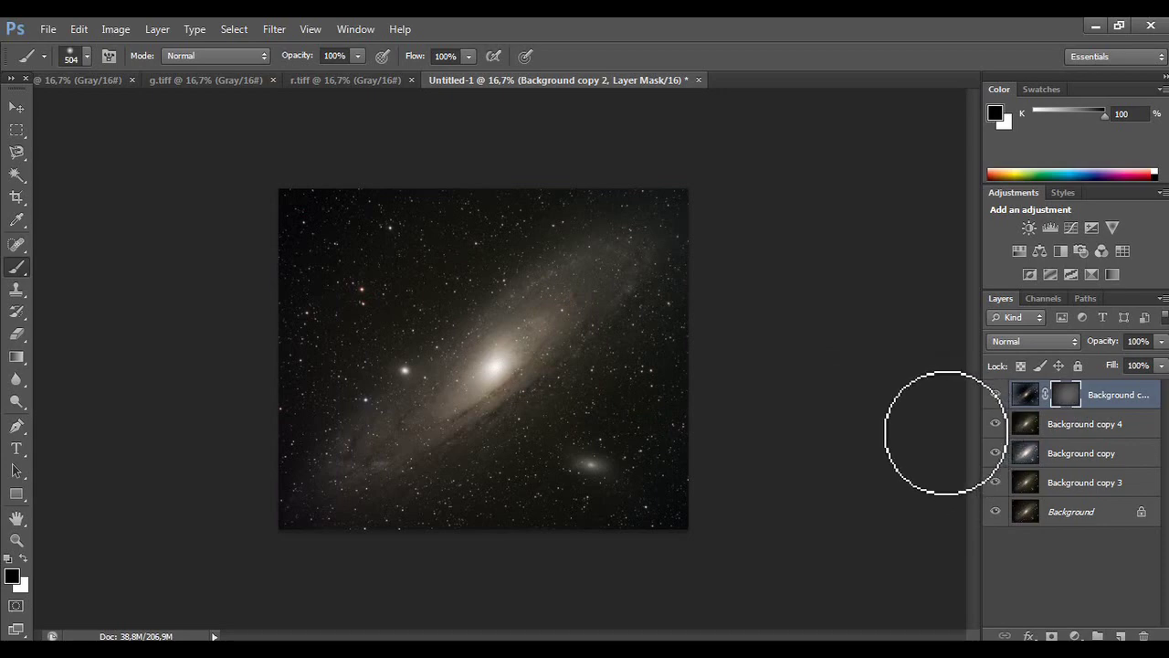
- Undo the heavy mask blur and reopen then close the mask's Properties panel
{"action": "key", "text": "ctrl+i"}
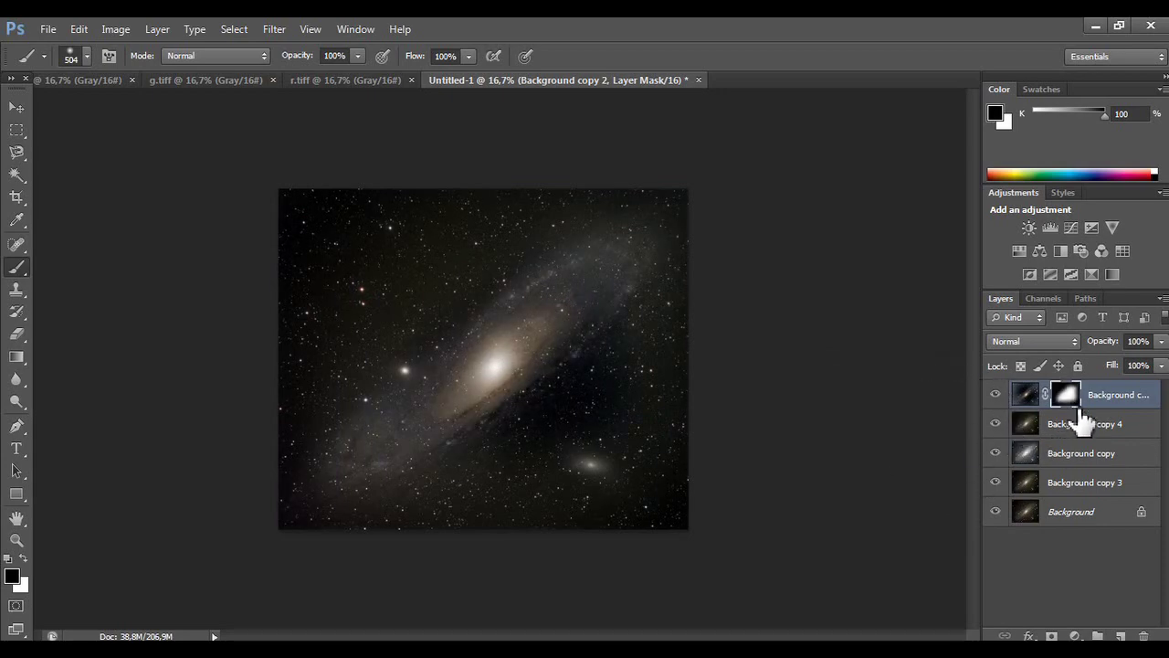
{"action": "double_click", "coordinate": [1074, 403]}
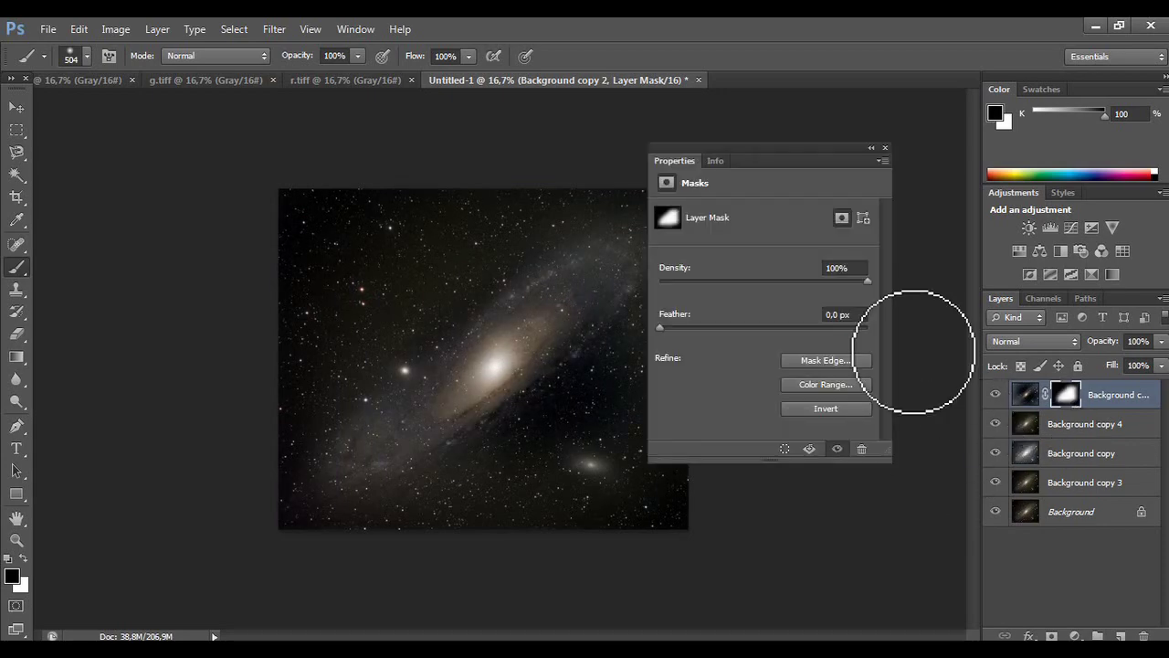
{"action": "left_click", "coordinate": [885, 148]}
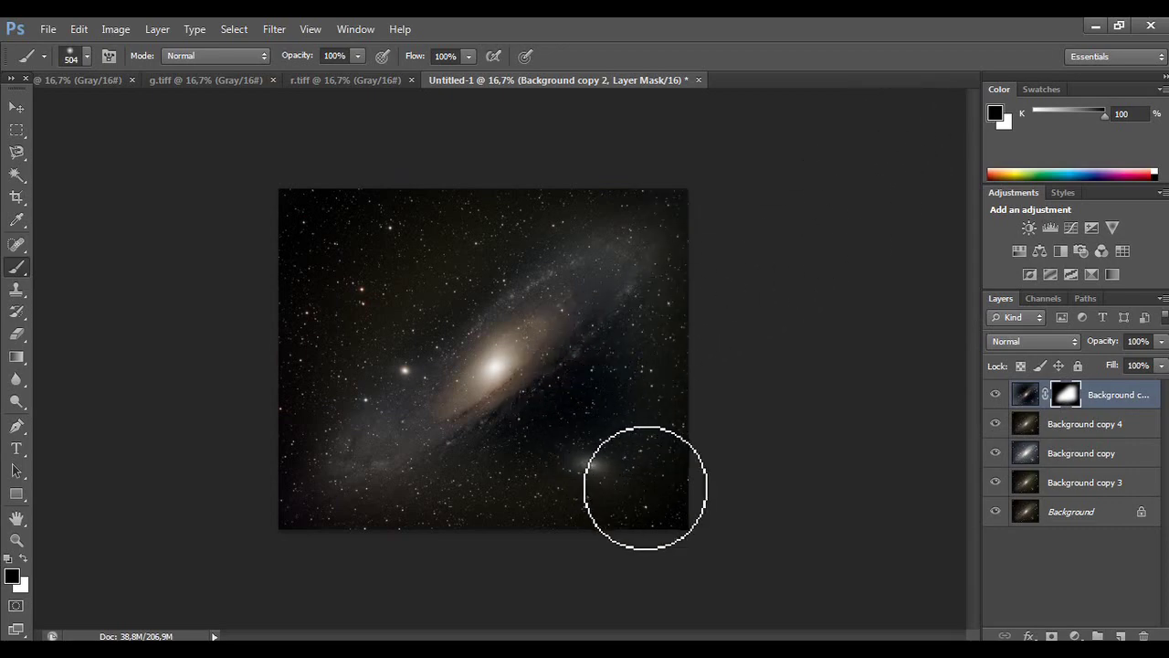
{"action": "left_click", "coordinate": [358, 30]}
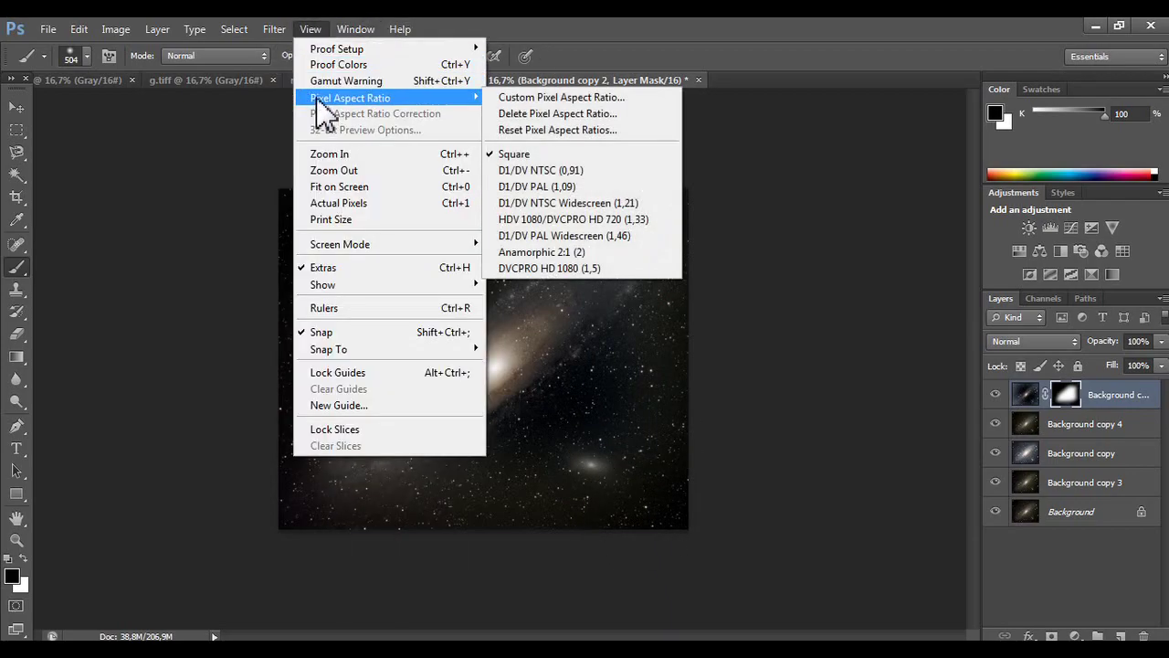
- Apply a Gaussian Blur of about 772 pixels to the mask using a zoomed-out preview
{"action": "mouse_move", "coordinate": [365, 203]}
{"action": "left_click", "coordinate": [527, 324]}
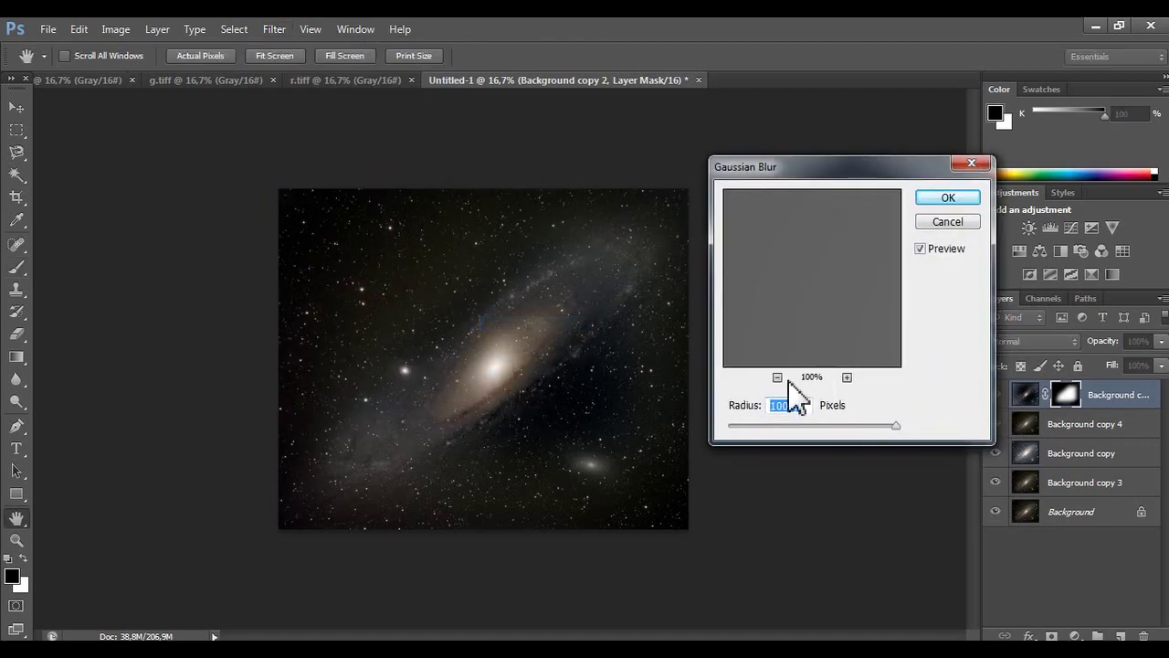
{"action": "left_click", "coordinate": [777, 377]}
{"action": "left_click", "coordinate": [777, 378]}
{"action": "left_click", "coordinate": [777, 378]}
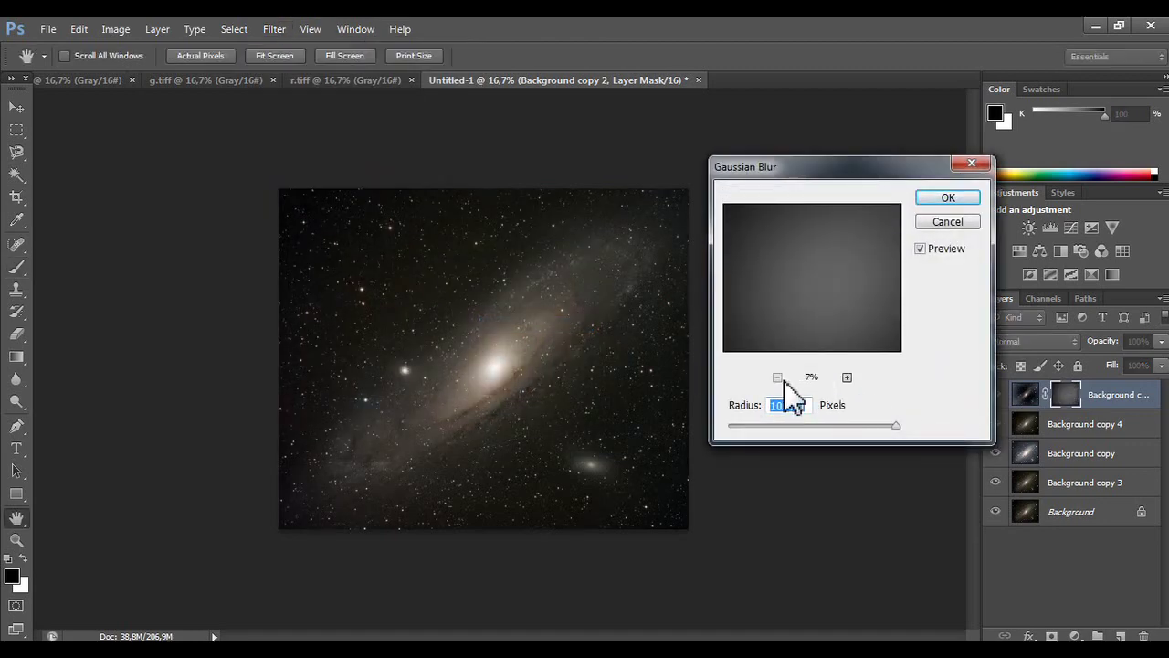
{"action": "left_click_drag", "start_coordinate": [889, 430], "coordinate": [871, 428]}
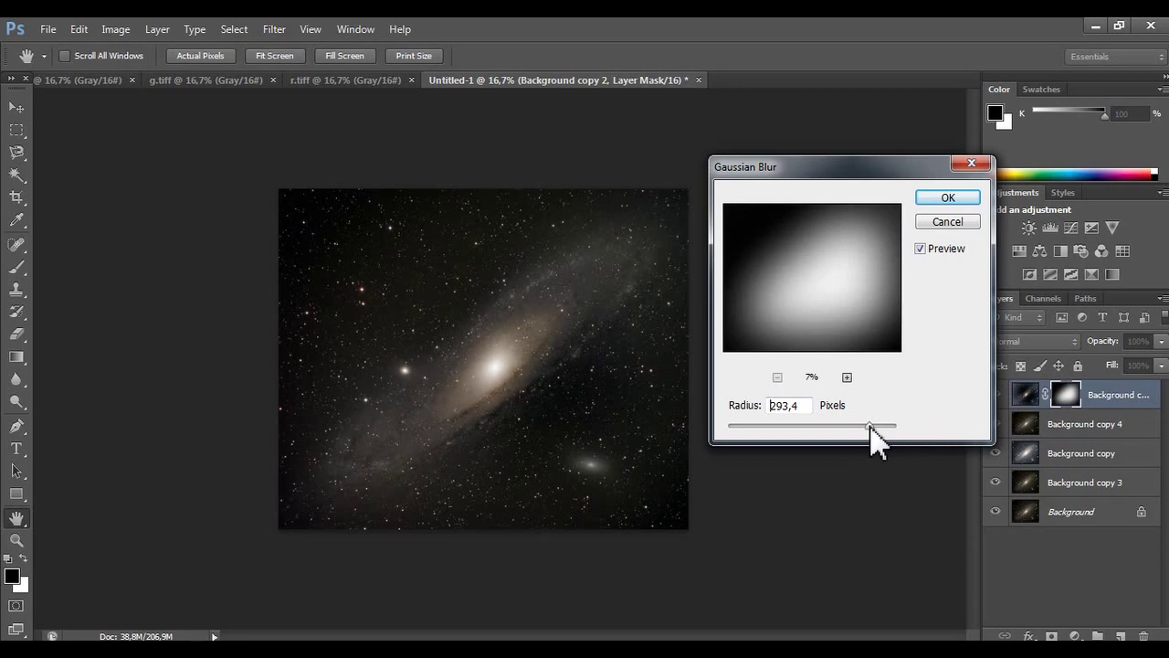
{"action": "left_click_drag", "start_coordinate": [870, 428], "coordinate": [777, 426]}
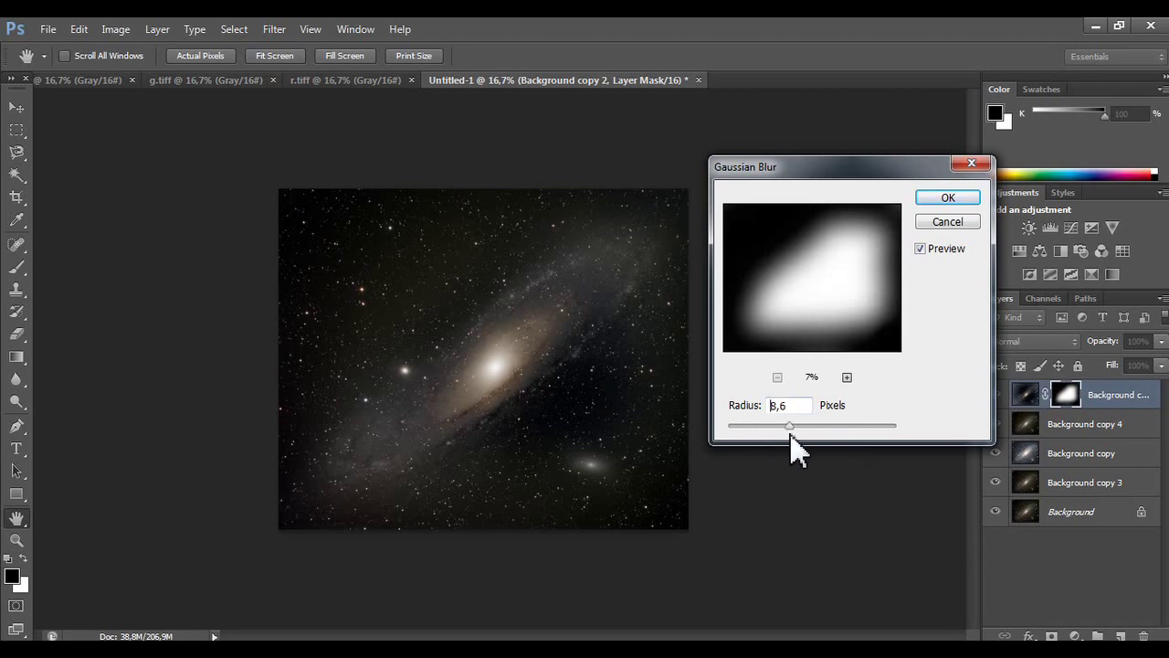
{"action": "left_click_drag", "start_coordinate": [827, 428], "coordinate": [881, 431]}
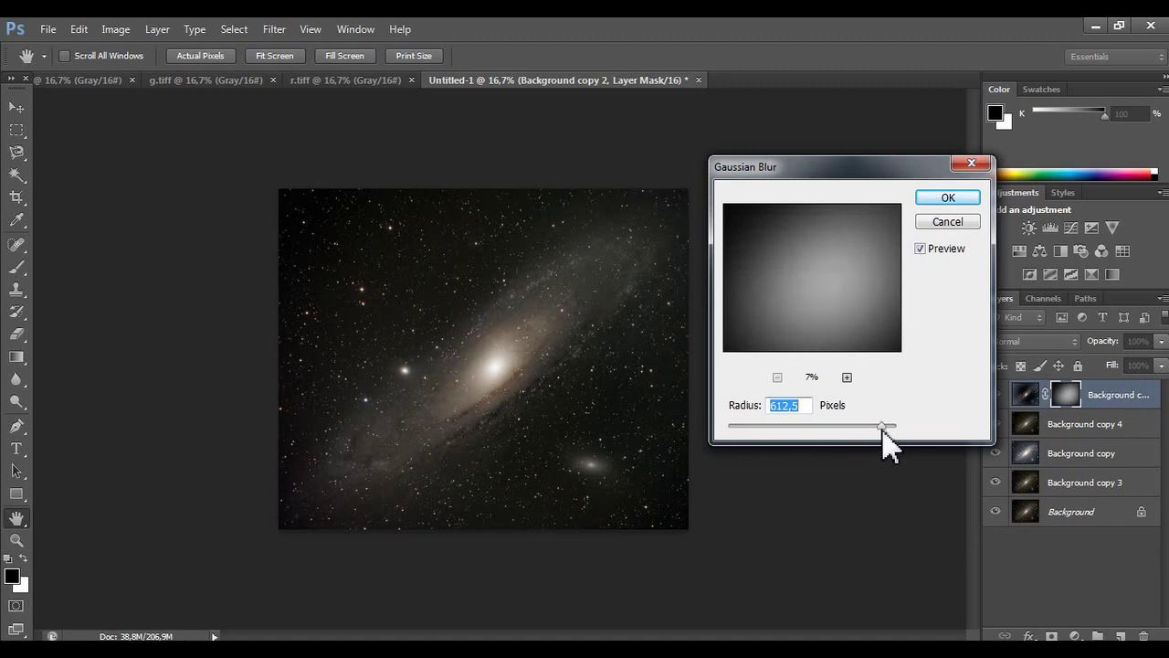
{"action": "mouse_move", "coordinate": [880, 428]}
{"action": "left_mouse_down"}
{"action": "mouse_move", "coordinate": [822, 429]}
{"action": "mouse_move", "coordinate": [894, 426]}
{"action": "mouse_move", "coordinate": [890, 439]}
{"action": "left_mouse_up"}
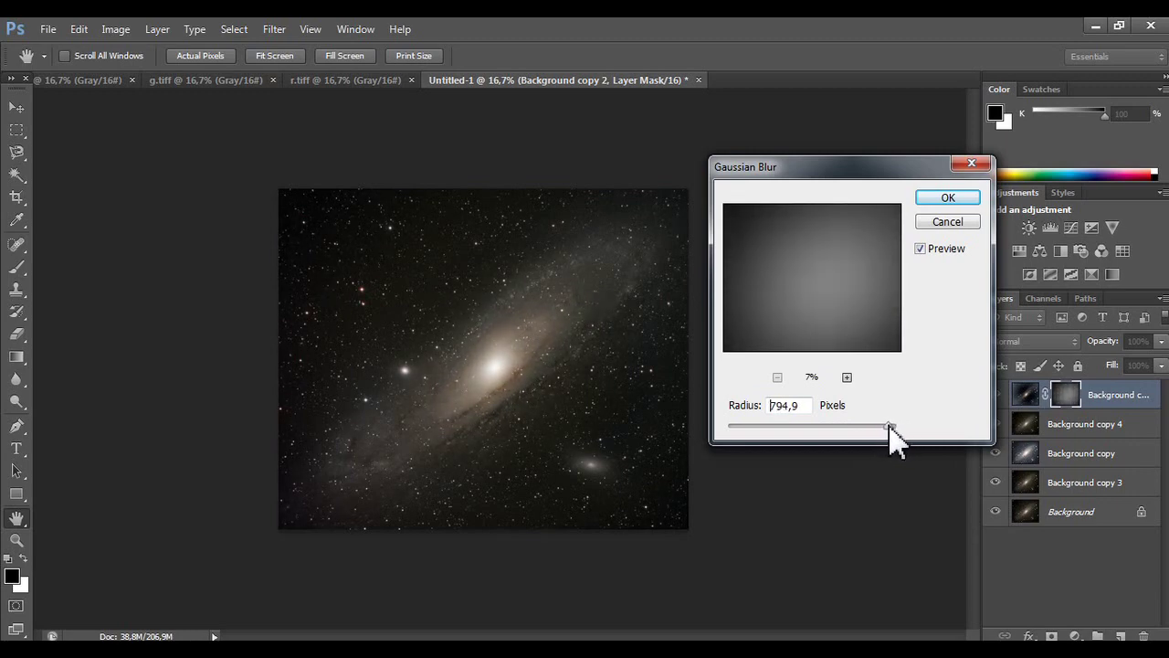
{"action": "left_click", "coordinate": [960, 201]}
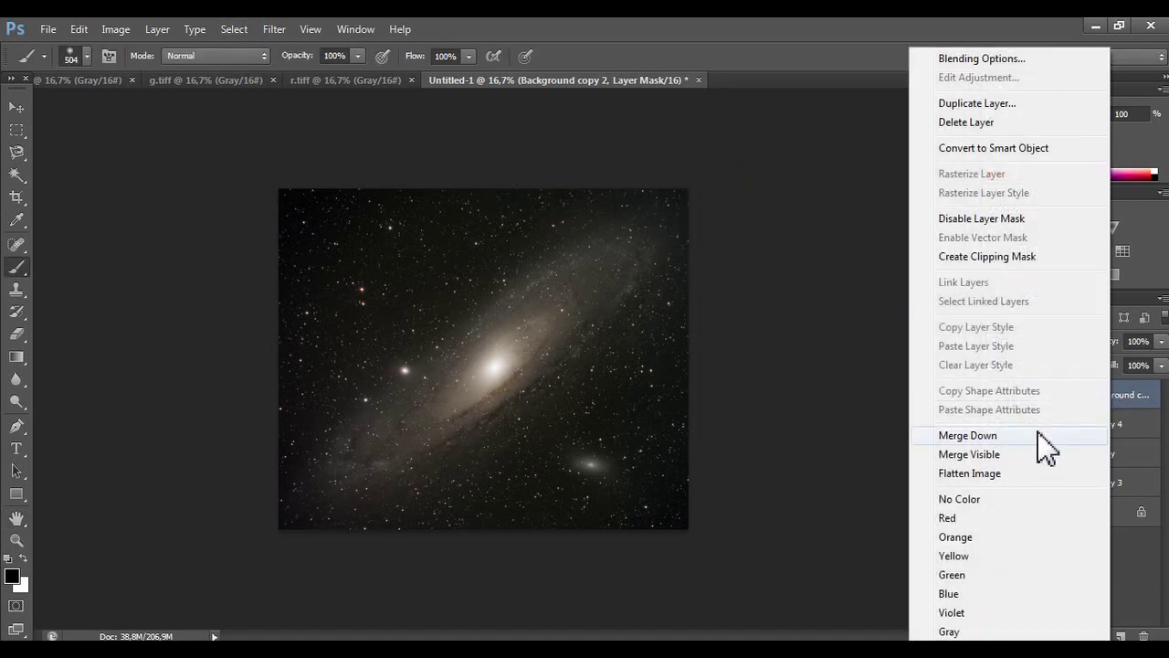
- Merge Background copy 2 down and apply the DeepSkyColors HLVG filter
{"action": "left_click", "coordinate": [1044, 435]}
{"action": "left_click", "coordinate": [274, 28]}
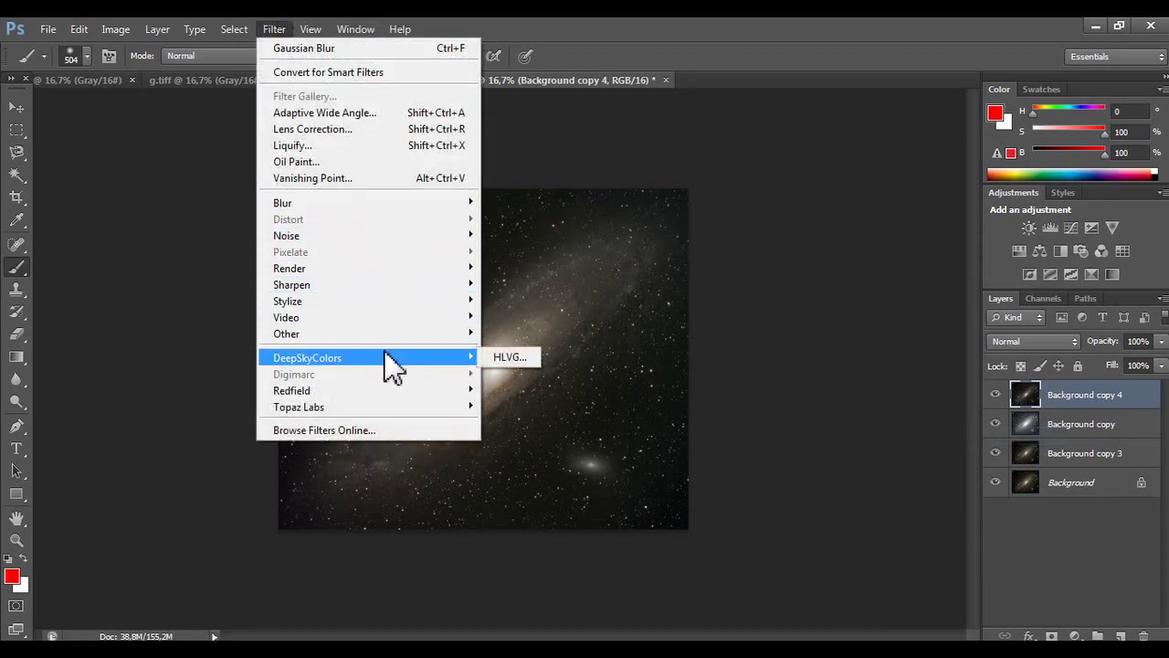
{"action": "left_click", "coordinate": [498, 358]}
{"action": "left_click", "coordinate": [603, 311]}
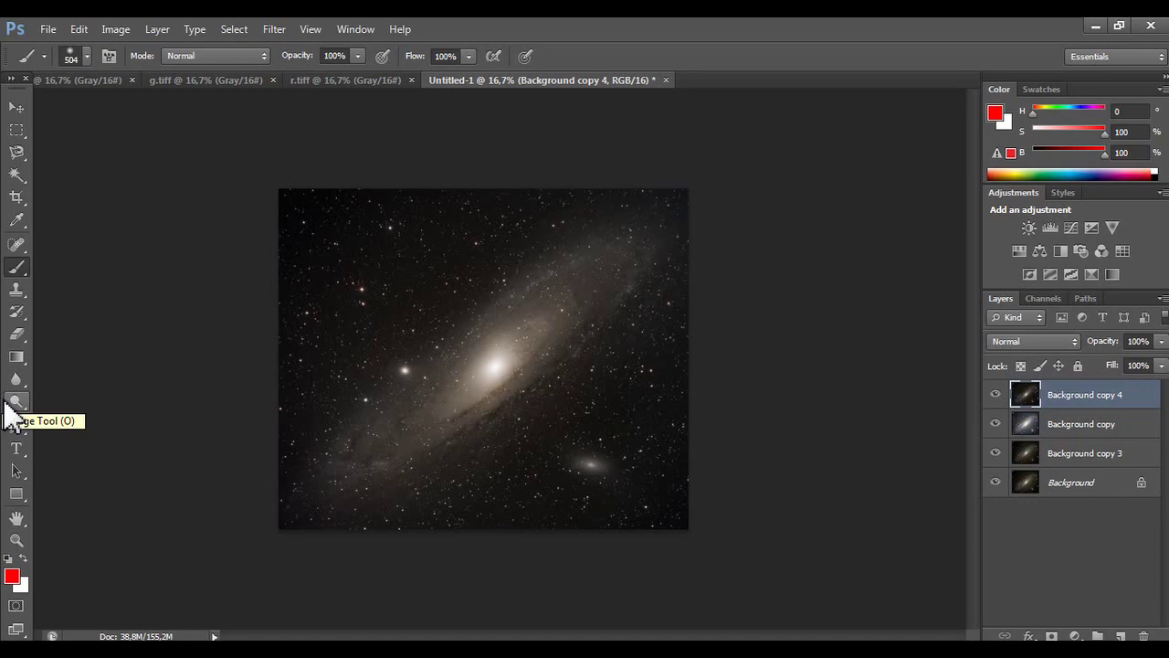
- Toggle Background copy 4 and Background copy visibility to compare before and after
{"action": "left_click", "coordinate": [996, 393]}
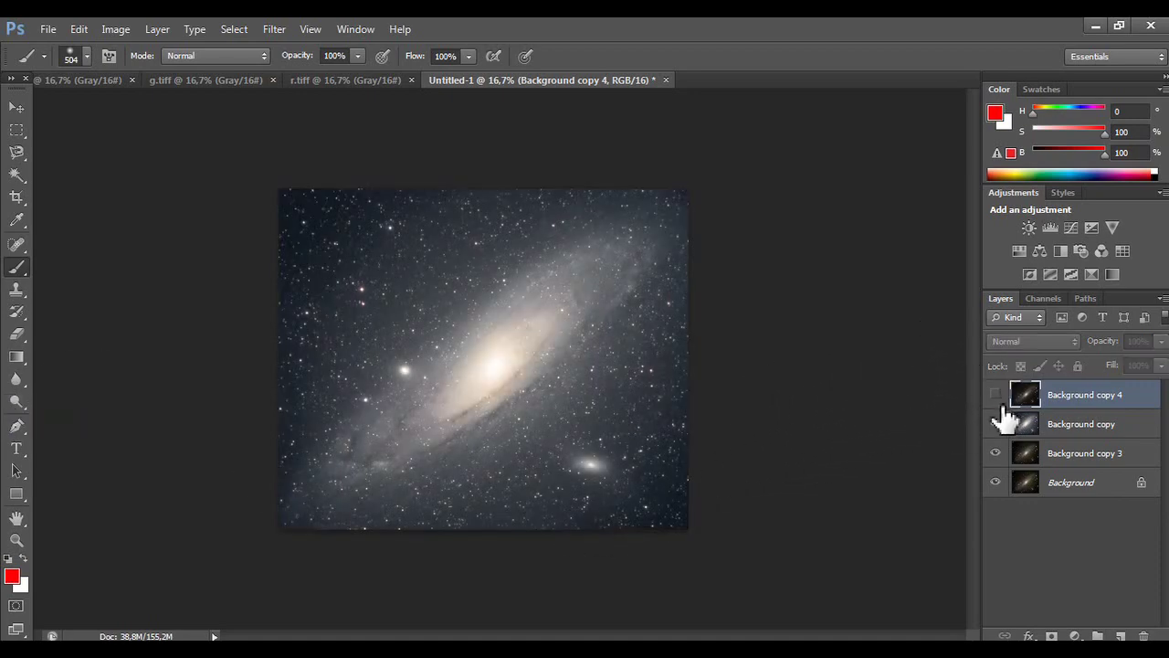
{"action": "left_click", "coordinate": [995, 424]}
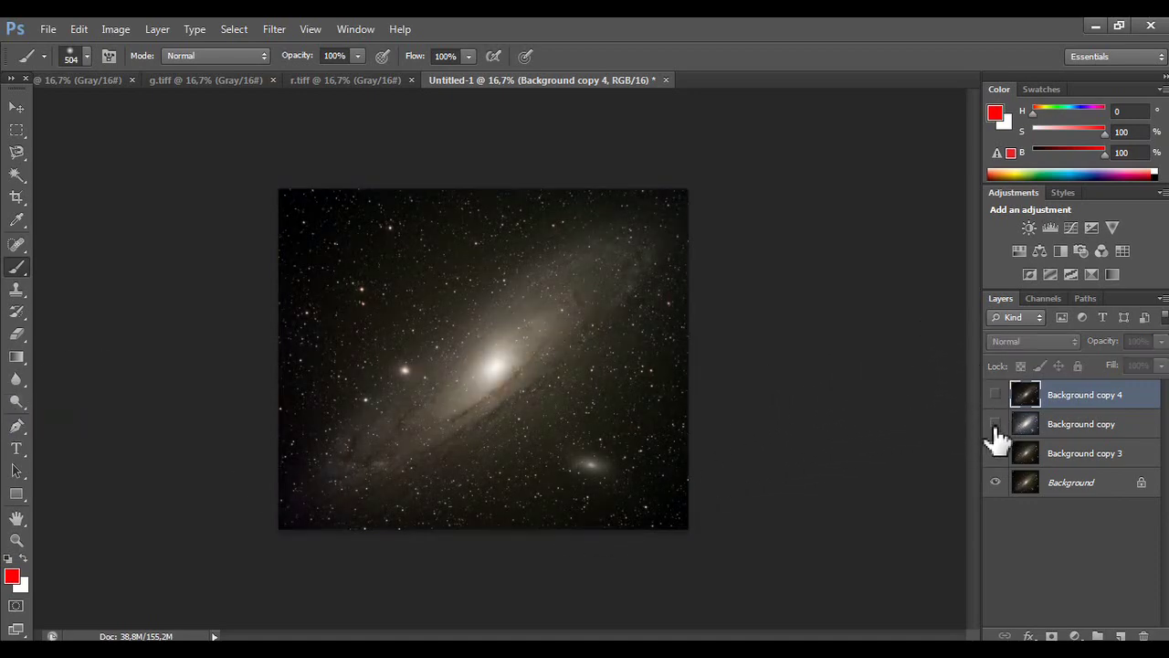
{"action": "left_click", "coordinate": [995, 423]}
{"action": "left_click", "coordinate": [996, 394]}
{"action": "left_click", "coordinate": [995, 394]}
{"action": "left_click", "coordinate": [996, 394]}
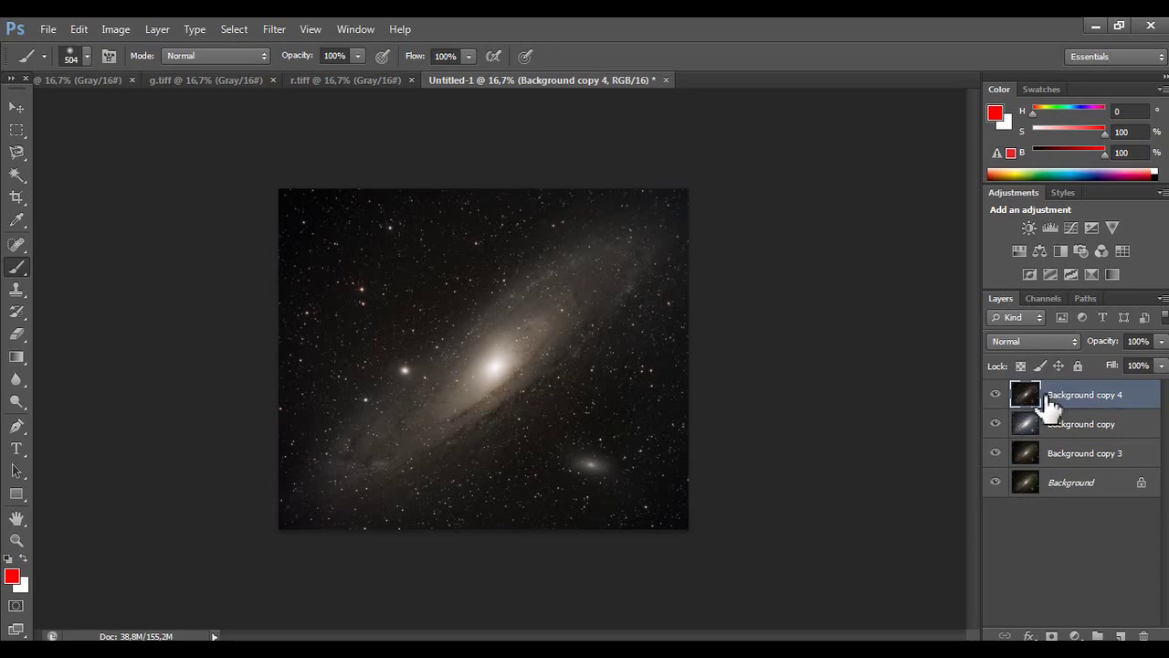
{"action": "left_click", "coordinate": [997, 394]}
{"action": "left_click", "coordinate": [1004, 397]}
{"action": "left_click", "coordinate": [233, 28]}
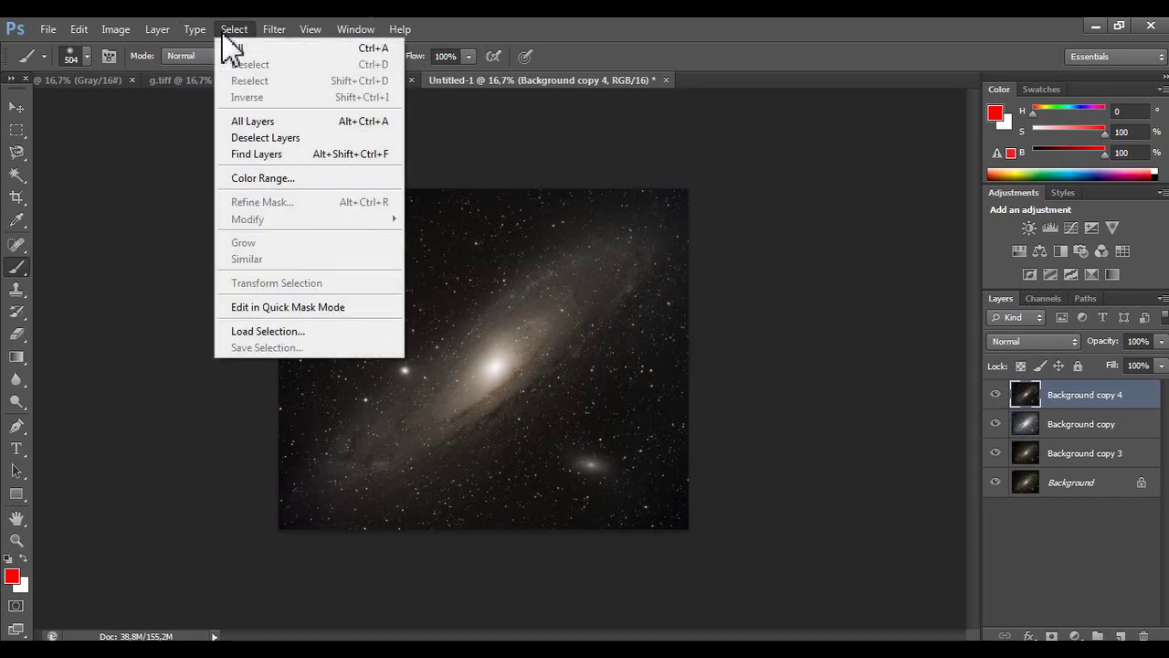
- Launch Topaz ReStyle on Background copy 4 from the Filter > Topaz Labs submenu
{"action": "key", "text": "Escape"}
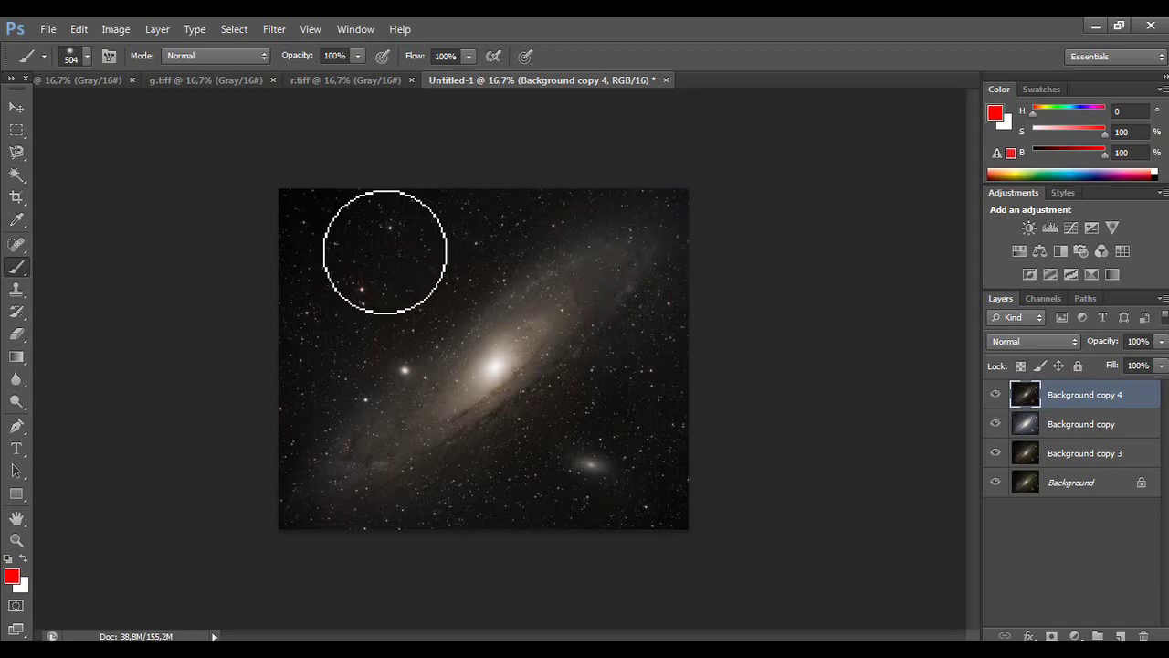
{"action": "left_click", "coordinate": [274, 29]}
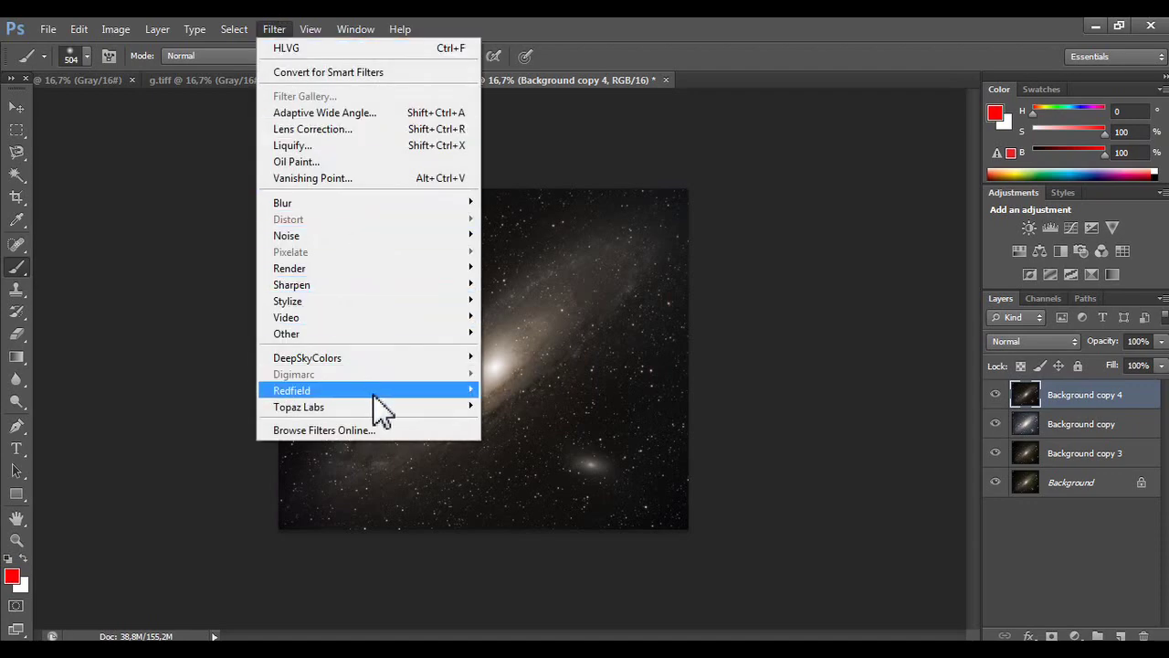
{"action": "mouse_move", "coordinate": [365, 406]}
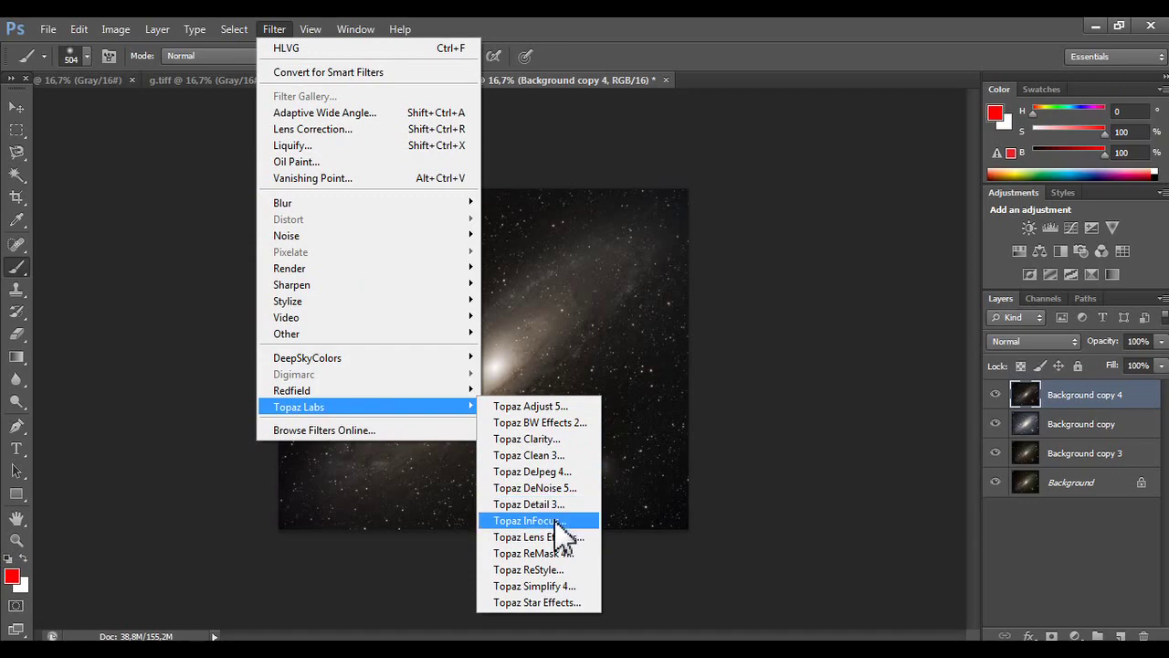
{"action": "left_click", "coordinate": [559, 569]}
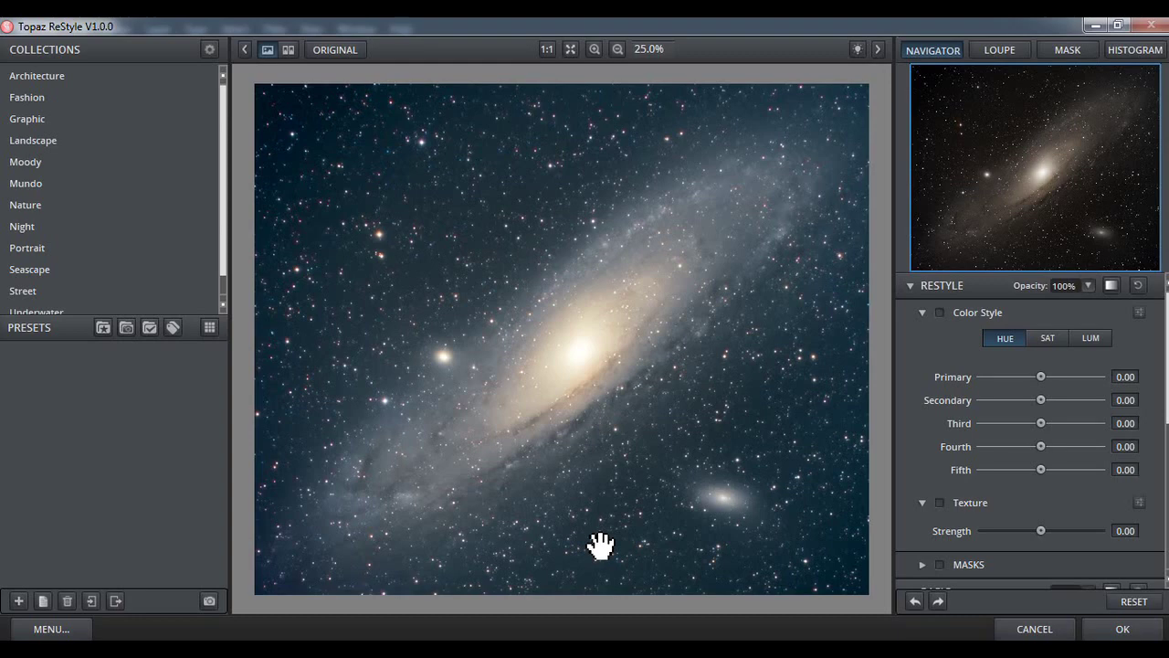
- Browse the Moody collection and pick the Diesel and Deep Bronze preset
{"action": "left_click", "coordinate": [1150, 606]}
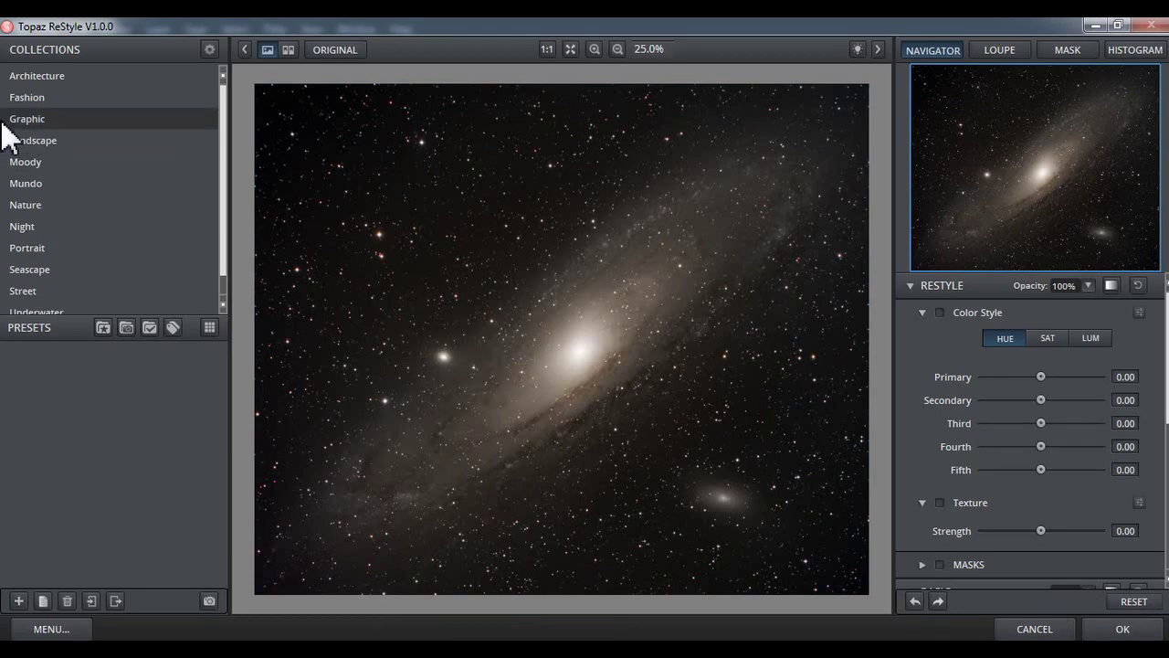
{"action": "left_click", "coordinate": [89, 176]}
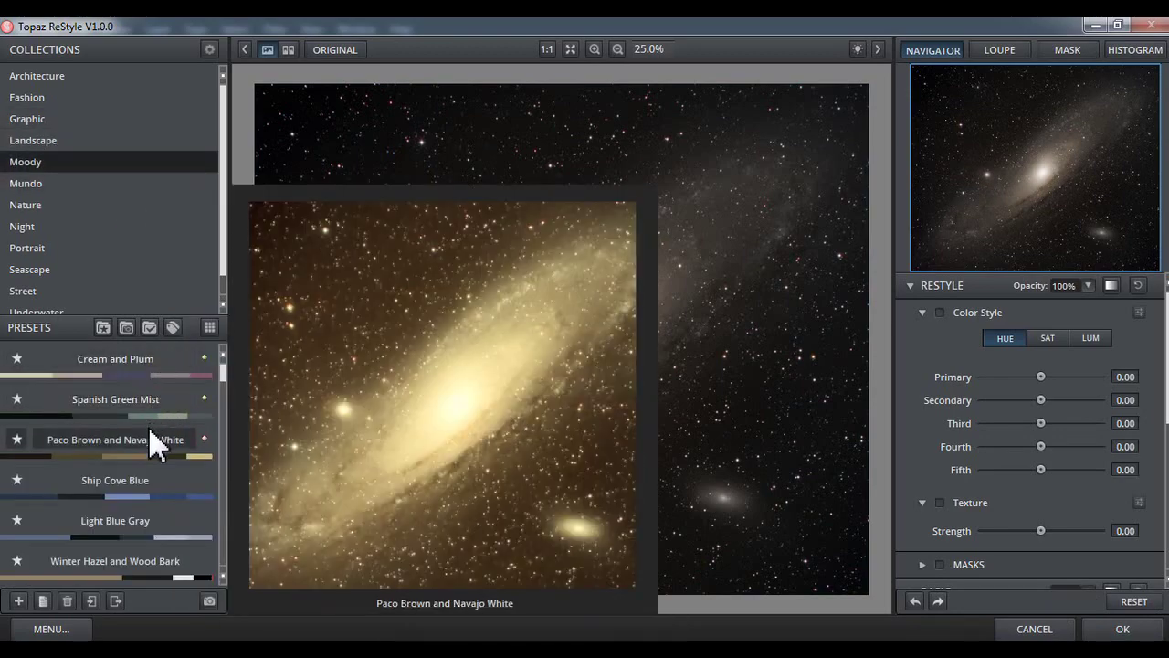
{"action": "scroll", "coordinate": [132, 512], "scroll_direction": "down", "scroll_amount": 1}
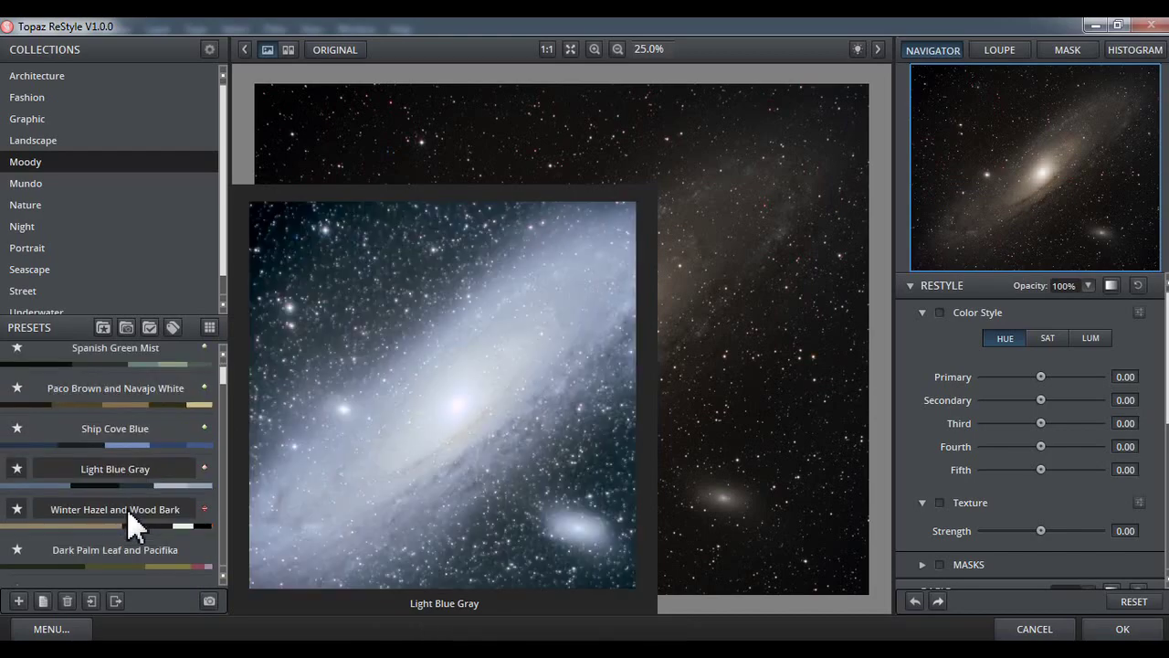
{"action": "scroll", "coordinate": [128, 508], "scroll_direction": "down", "scroll_amount": 2}
{"action": "scroll", "coordinate": [129, 500], "scroll_direction": "down", "scroll_amount": 3}
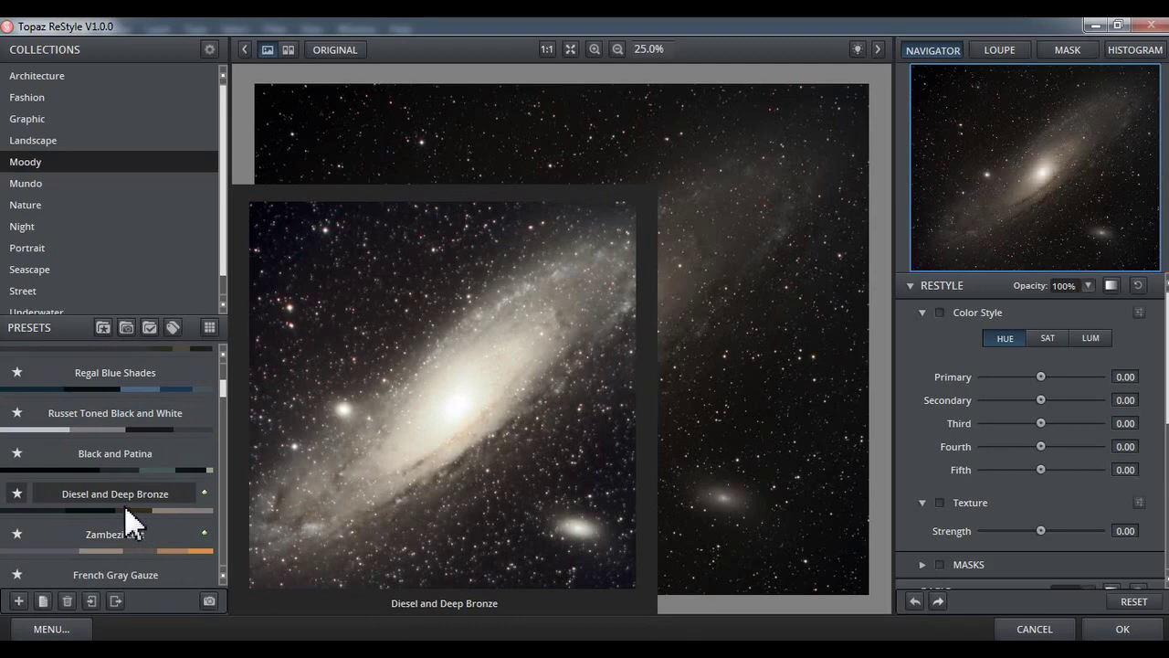
{"action": "left_click", "coordinate": [124, 505]}
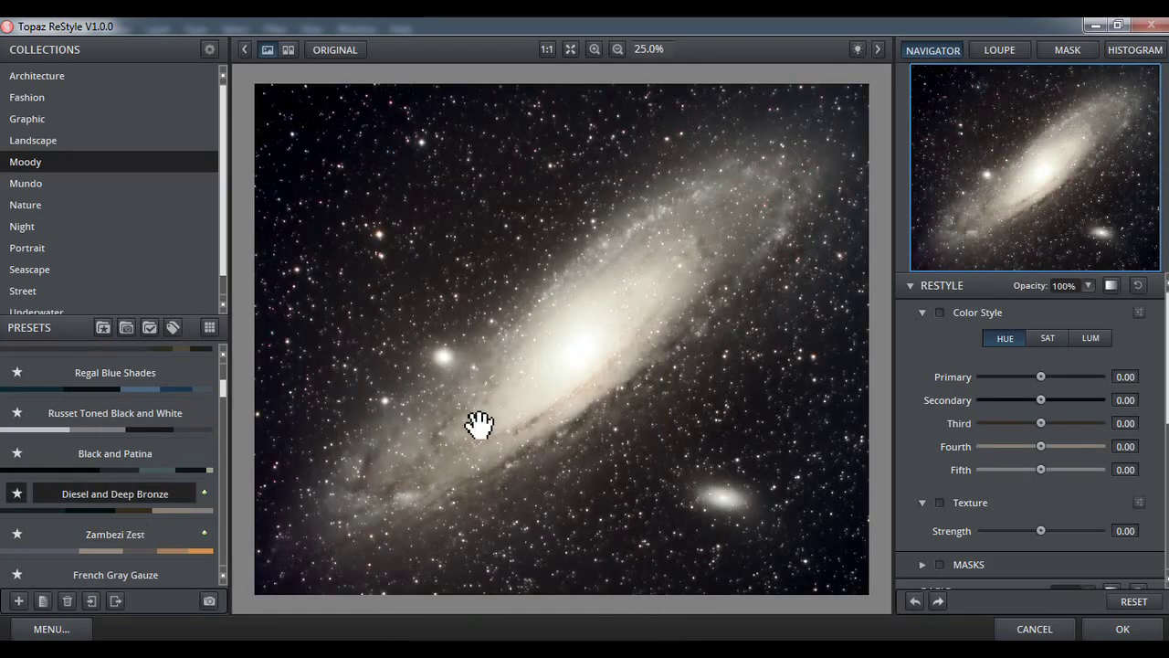
{"action": "mouse_move", "coordinate": [115, 453]}
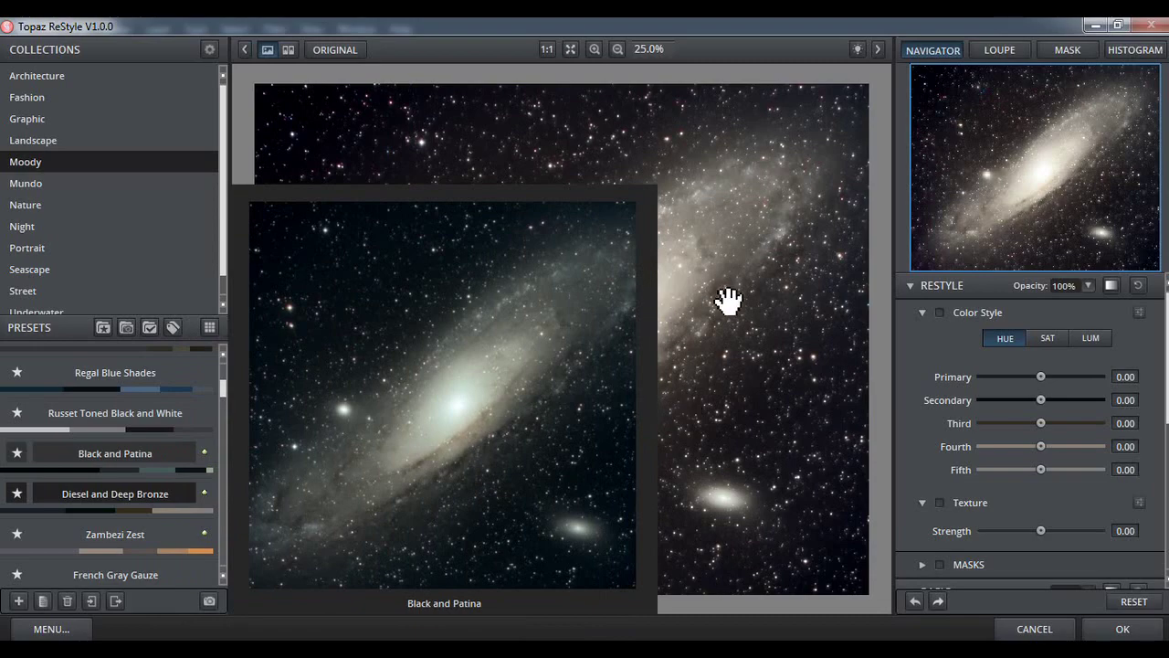
- Toggle between original and restyled views to compare the Diesel and Deep Bronze result
{"action": "left_click_drag", "start_coordinate": [661, 188], "coordinate": [651, 294]}
{"action": "left_click", "coordinate": [652, 299]}
{"action": "left_click", "coordinate": [656, 307]}
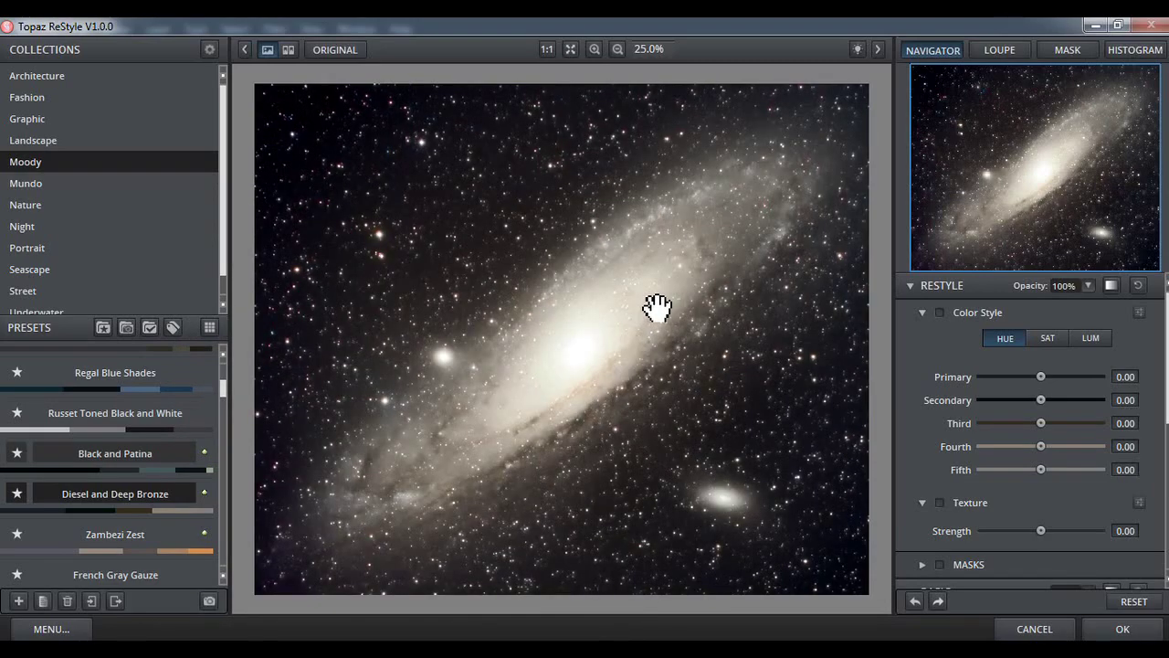
{"action": "left_click", "coordinate": [657, 307]}
{"action": "left_click", "coordinate": [657, 307]}
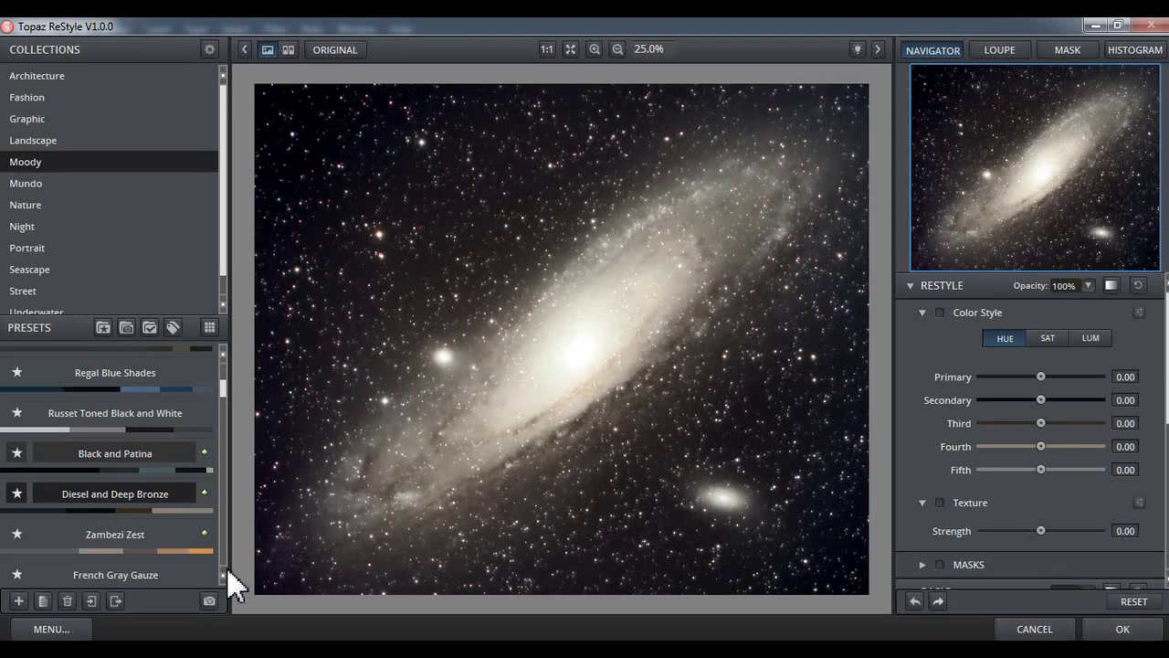
- Find the Mundo collection and apply its novo m31 preset to the galaxy
{"action": "scroll", "coordinate": [126, 544], "scroll_direction": "down", "scroll_amount": 1}
{"action": "scroll", "coordinate": [119, 493], "scroll_direction": "down", "scroll_amount": 1}
{"action": "scroll", "coordinate": [124, 466], "scroll_direction": "down", "scroll_amount": 3}
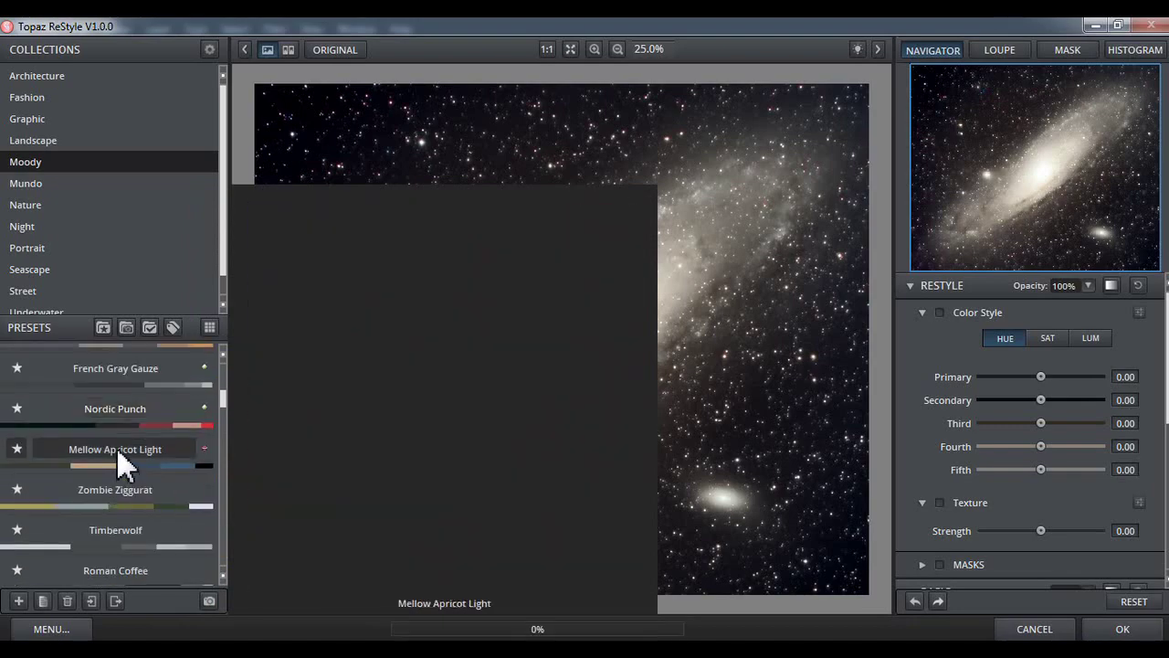
{"action": "scroll", "coordinate": [134, 537], "scroll_direction": "down", "scroll_amount": 2}
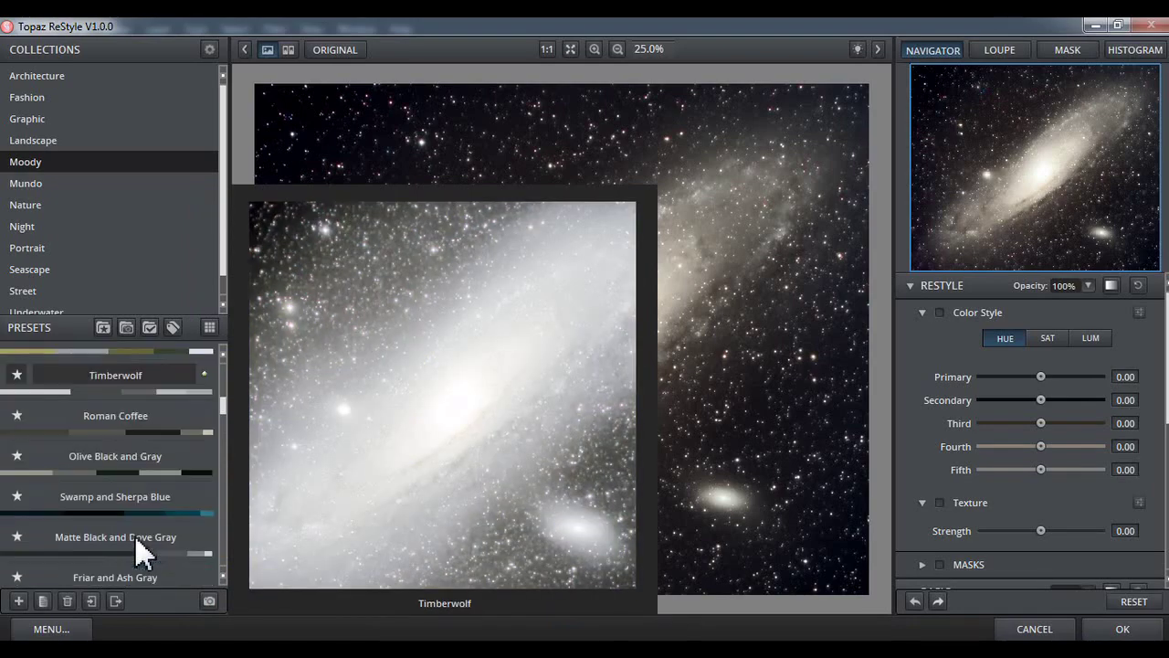
{"action": "scroll", "coordinate": [134, 539], "scroll_direction": "down", "scroll_amount": 2}
{"action": "scroll", "coordinate": [135, 543], "scroll_direction": "down", "scroll_amount": 2}
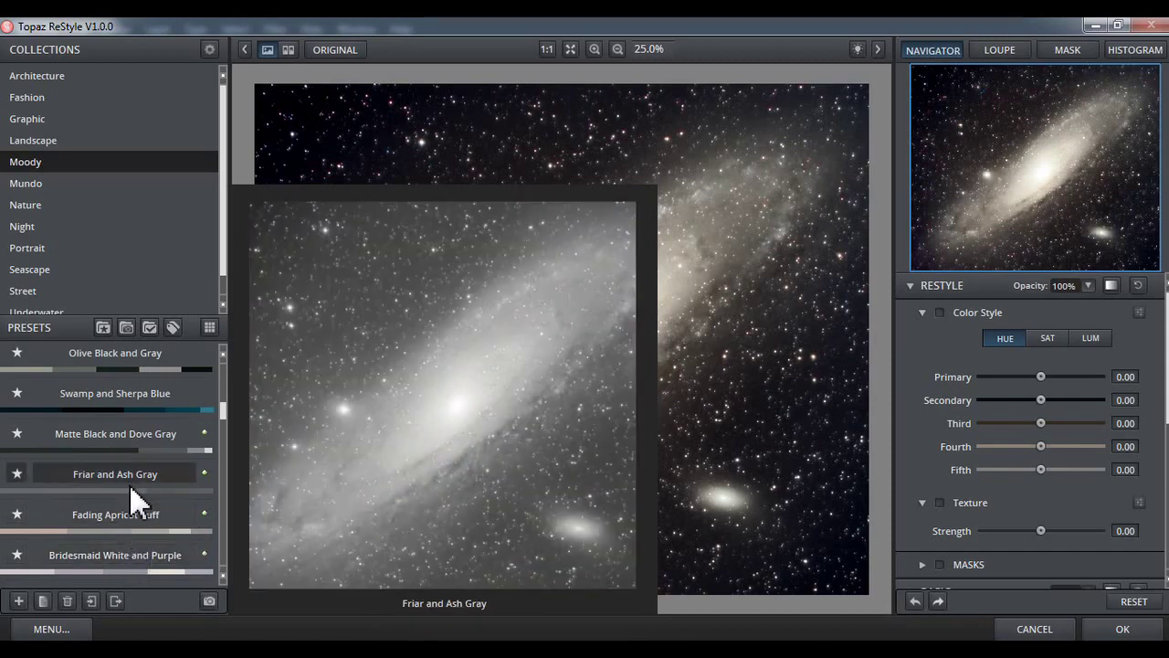
{"action": "scroll", "coordinate": [127, 466], "scroll_direction": "up", "scroll_amount": 5}
{"action": "scroll", "coordinate": [128, 466], "scroll_direction": "up", "scroll_amount": 5}
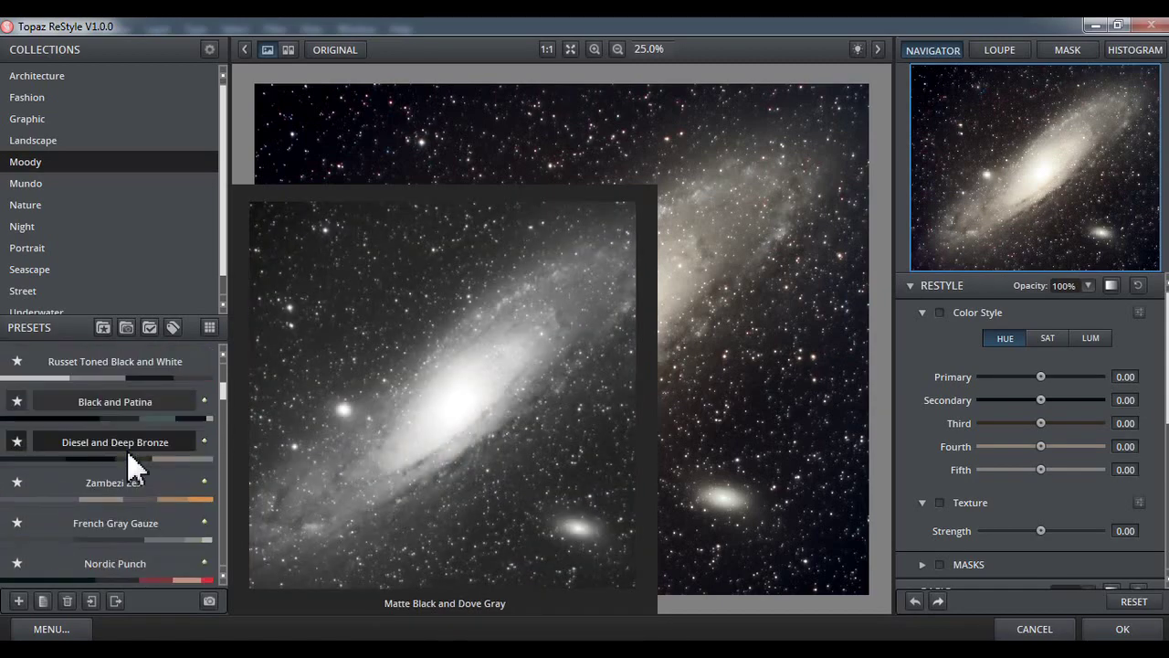
{"action": "scroll", "coordinate": [128, 466], "scroll_direction": "up", "scroll_amount": 5}
{"action": "scroll", "coordinate": [128, 466], "scroll_direction": "up", "scroll_amount": 5}
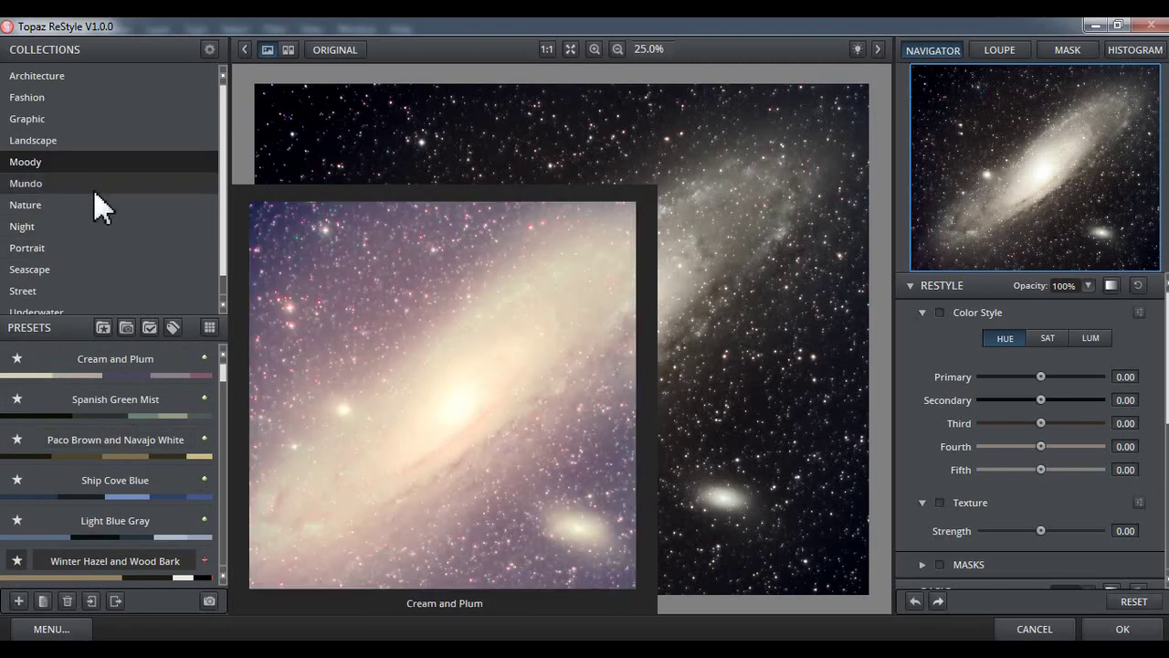
{"action": "left_click", "coordinate": [95, 185]}
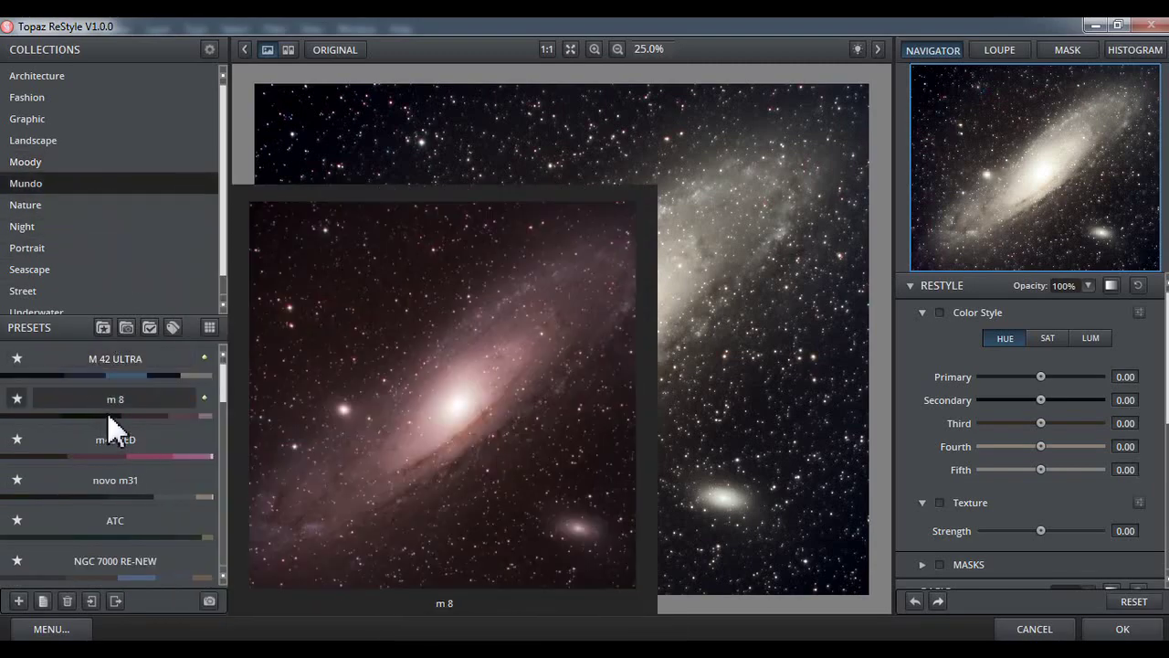
{"action": "left_click", "coordinate": [129, 492]}
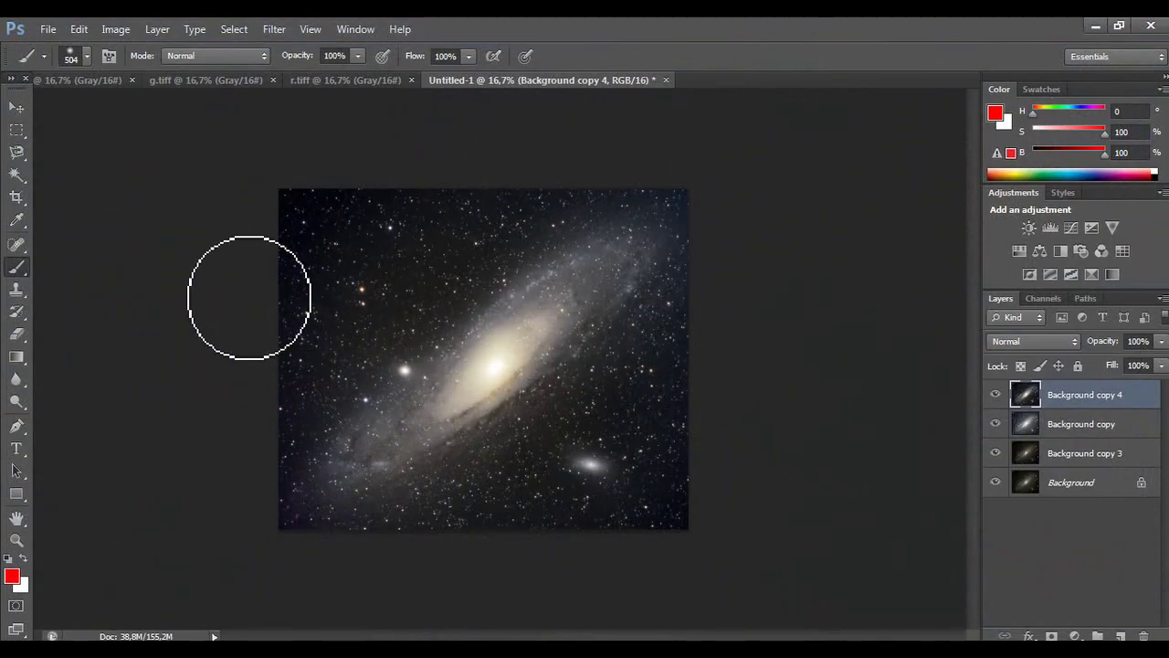
- Crop the sides inward to a narrower, nearly square frame
{"action": "left_click", "coordinate": [16, 197]}
{"action": "left_click_drag", "start_coordinate": [279, 362], "coordinate": [309, 364]}
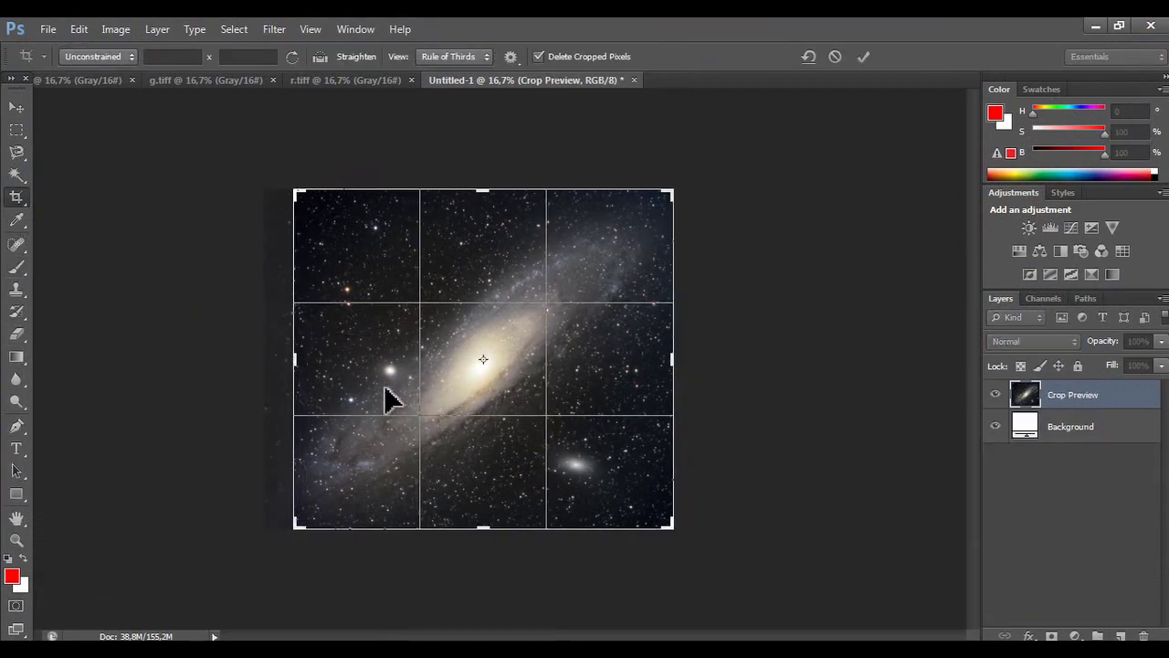
{"action": "key", "text": "Return"}
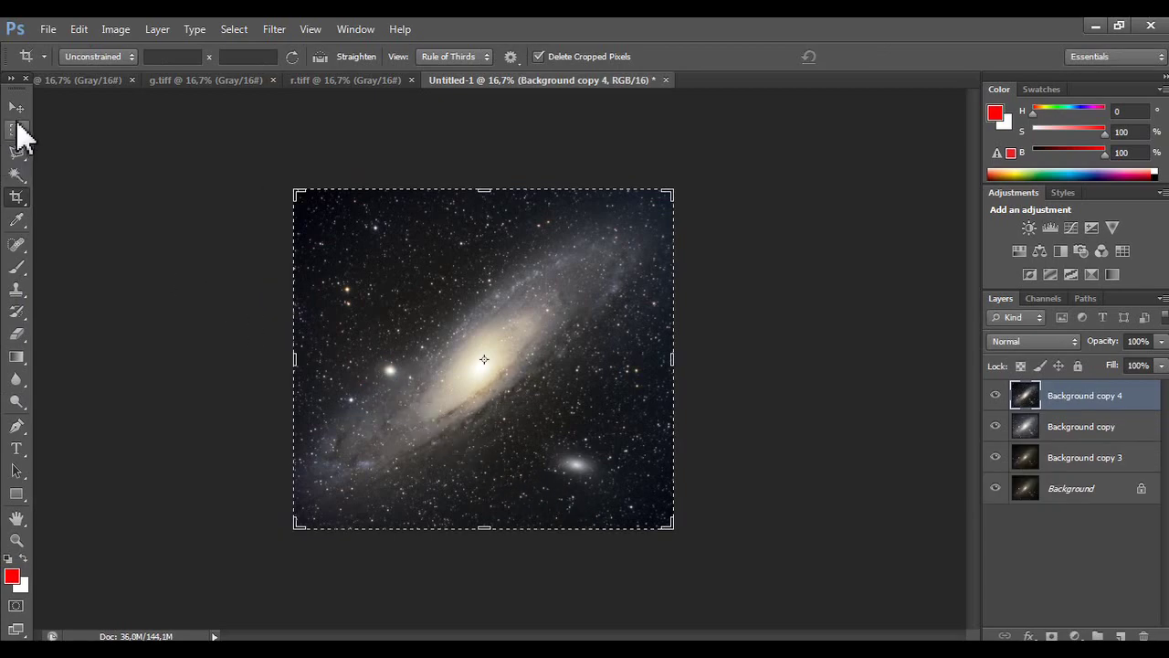
- Switch to the Move tool and toggle Background copy 4 to compare, leaving it visible
{"action": "left_click", "coordinate": [17, 110]}
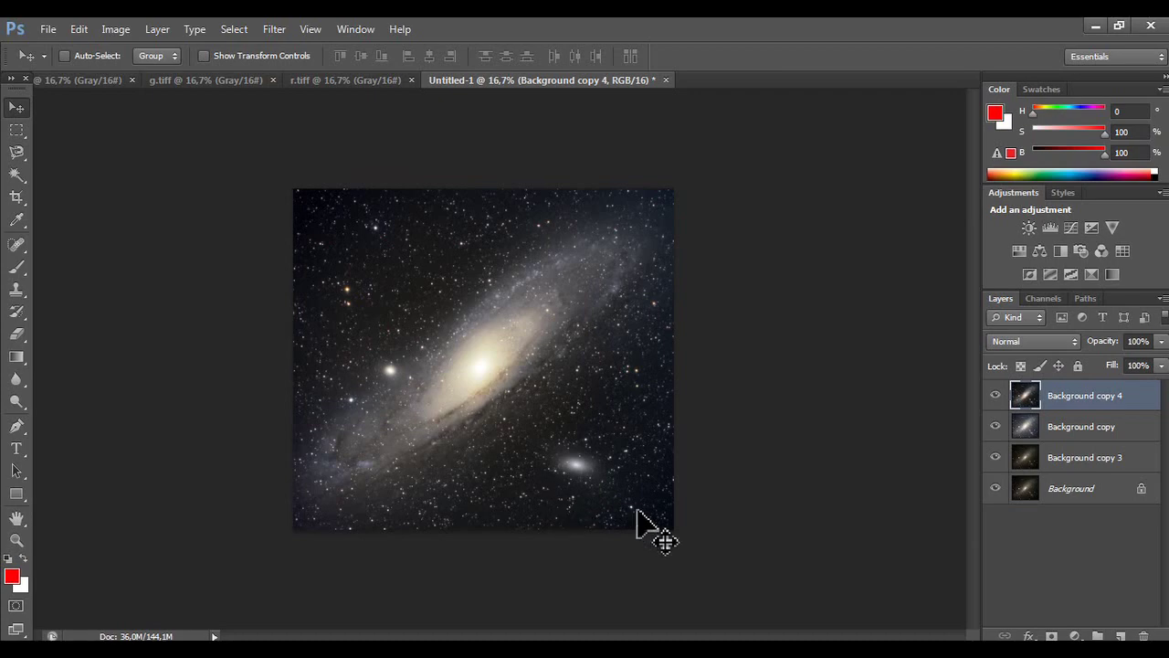
{"action": "left_click", "coordinate": [995, 396]}
{"action": "left_click", "coordinate": [997, 398]}
{"action": "left_click", "coordinate": [998, 397]}
{"action": "left_click", "coordinate": [998, 398]}
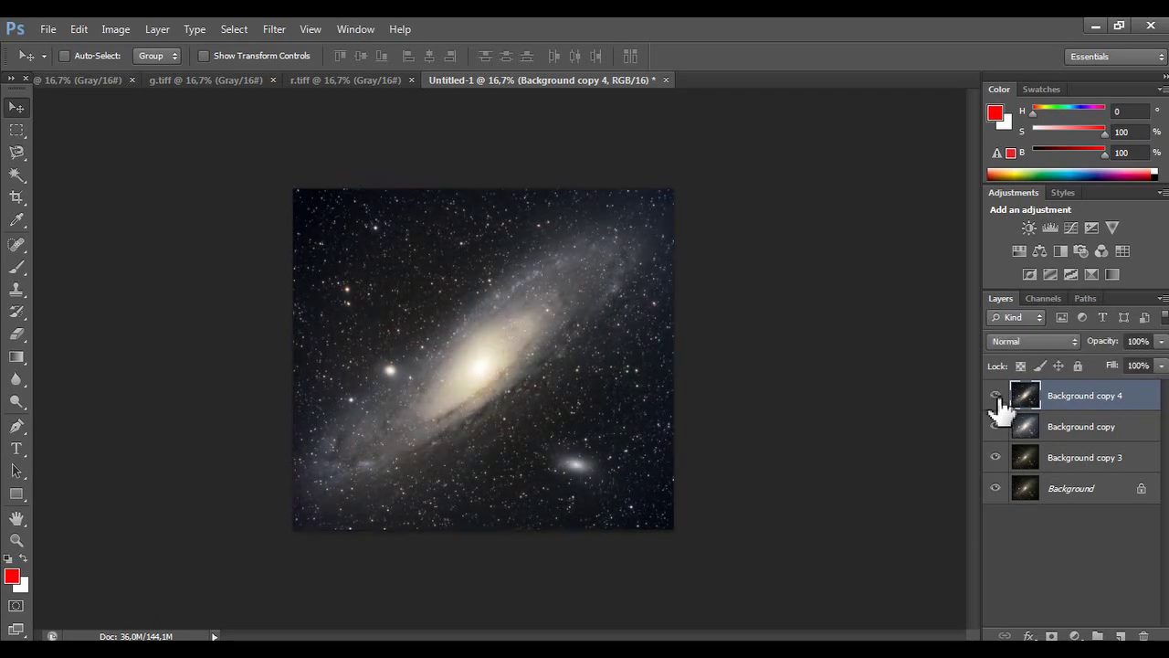
{"action": "left_click", "coordinate": [998, 397]}
{"action": "left_click", "coordinate": [998, 397]}
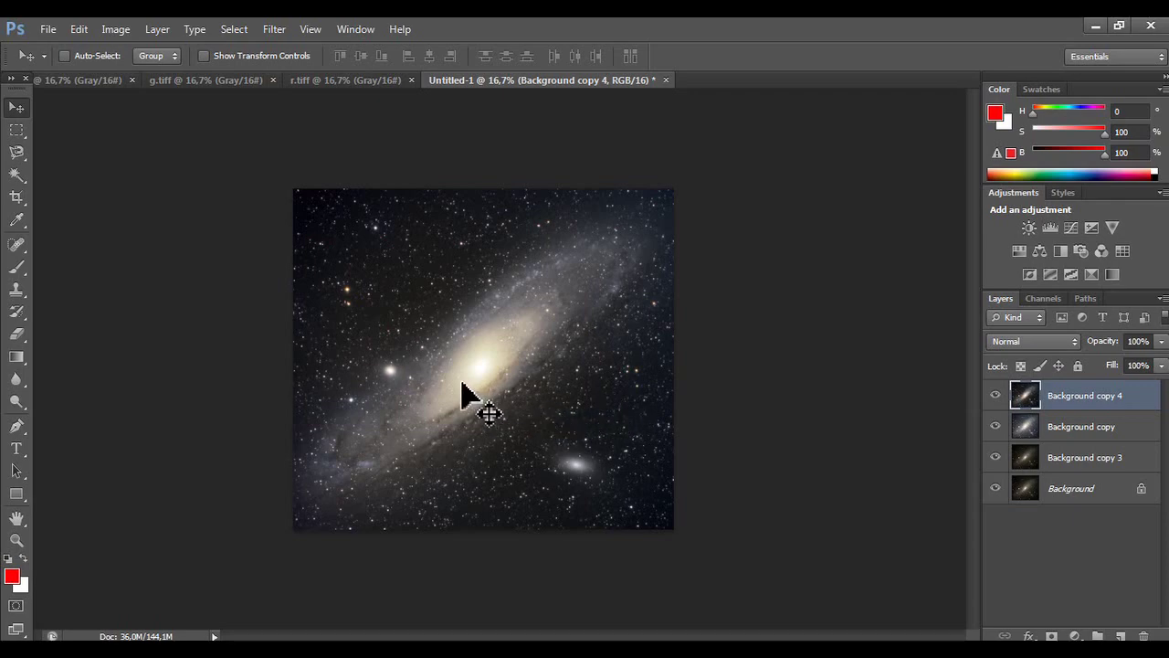
{"action": "left_click", "coordinate": [314, 29]}
{"action": "mouse_move", "coordinate": [355, 29]}
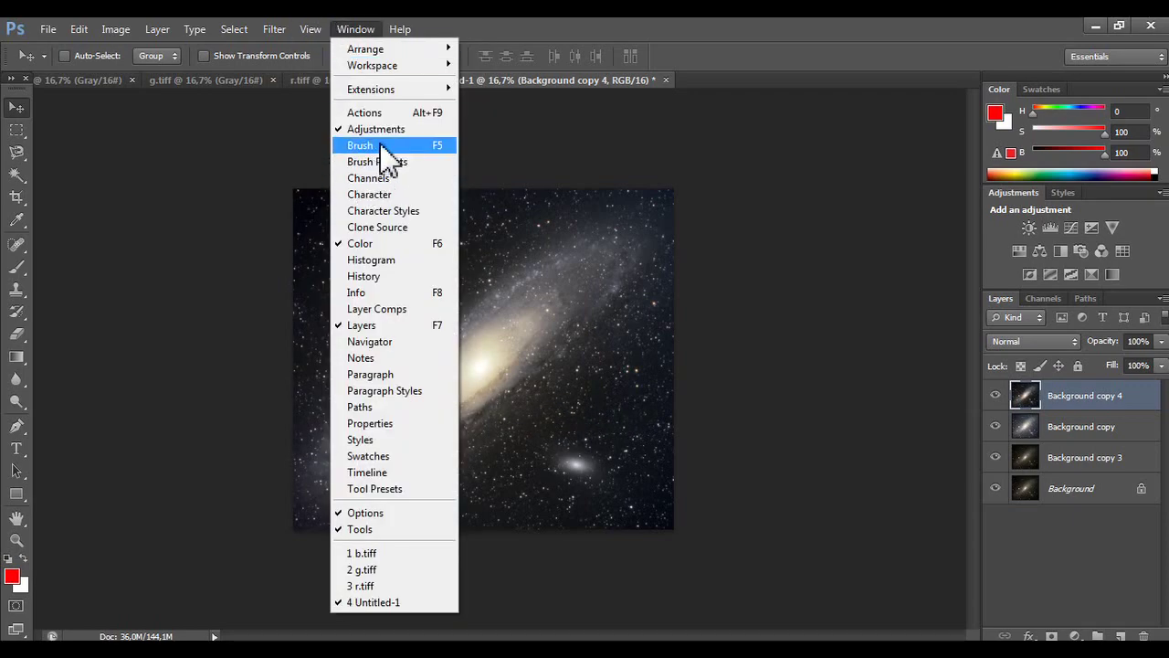
- Run the Local Contrast Enhancement action from the Actions panel on the cropped galaxy
{"action": "left_click", "coordinate": [437, 111]}
{"action": "scroll", "coordinate": [781, 525], "scroll_direction": "up", "scroll_amount": 5}
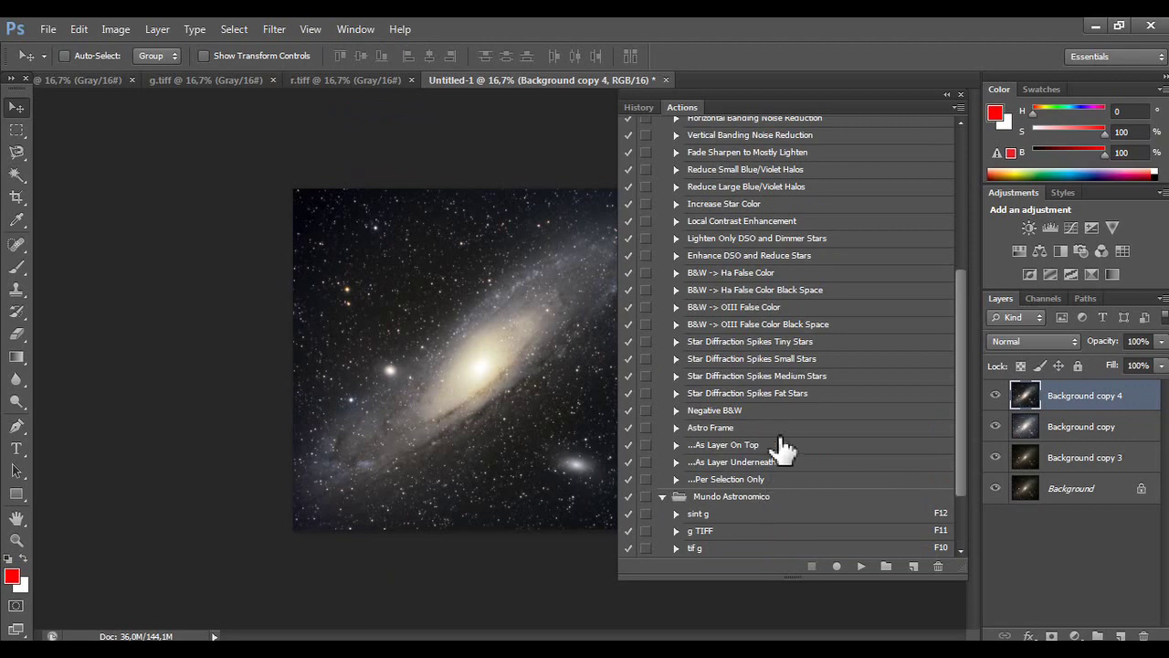
{"action": "scroll", "coordinate": [775, 449], "scroll_direction": "up", "scroll_amount": 2}
{"action": "left_click", "coordinate": [791, 255]}
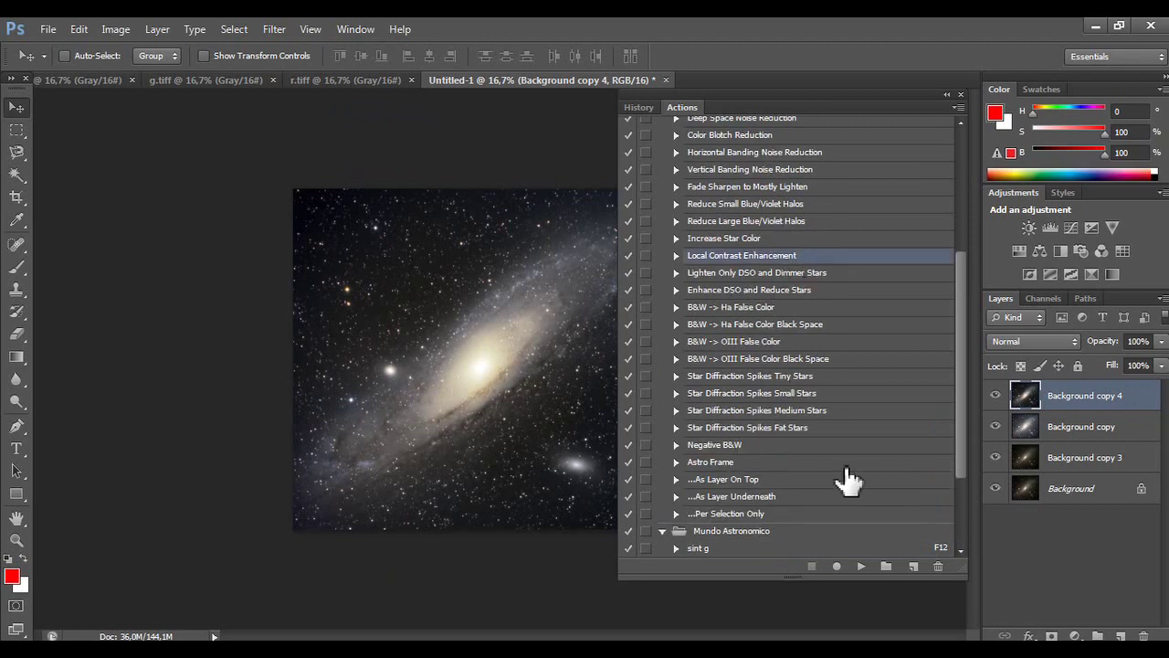
{"action": "left_click", "coordinate": [863, 568]}
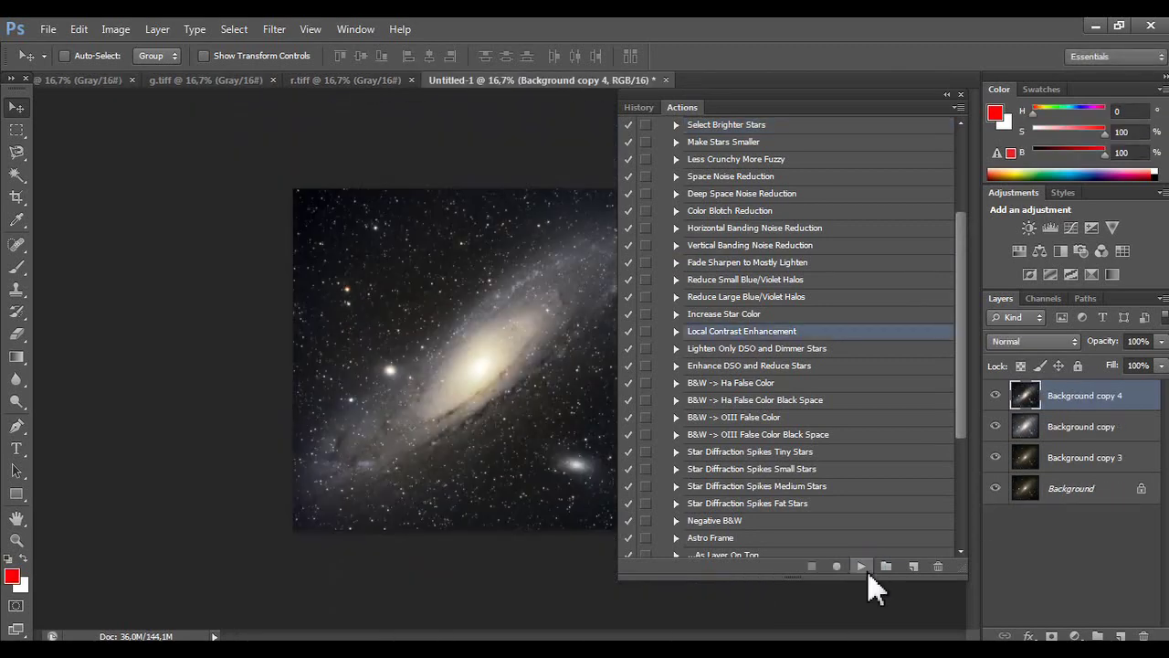
- Zoom into the galaxy core at actual pixels to inspect the enhanced detail
{"action": "left_click", "coordinate": [16, 539]}
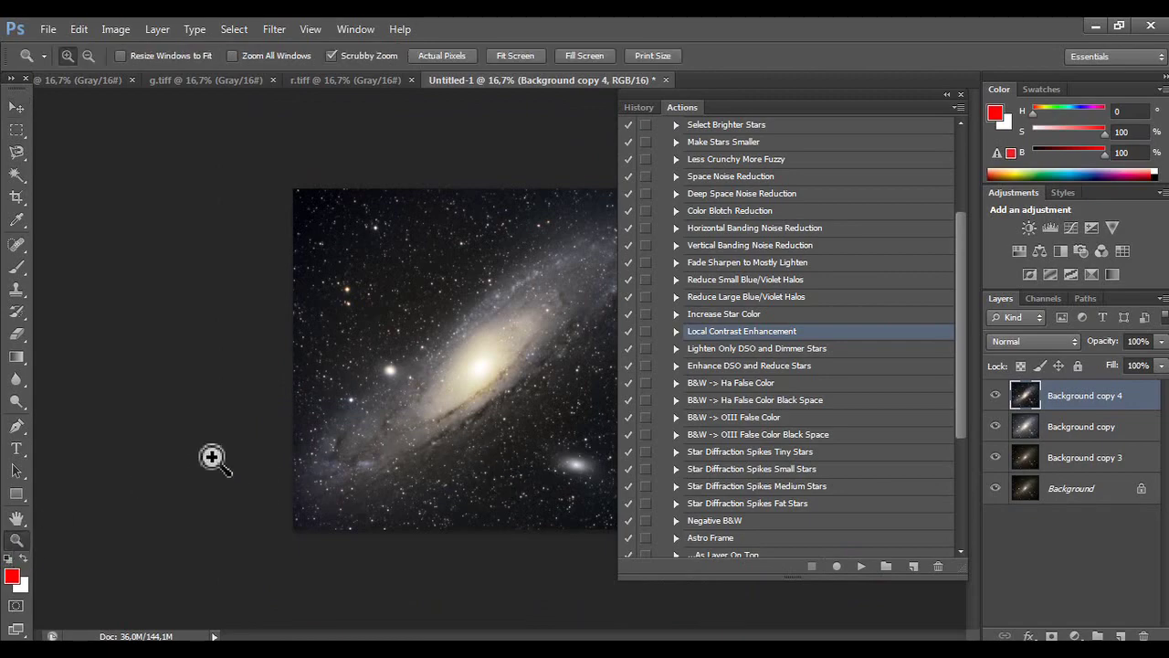
{"action": "left_click", "coordinate": [486, 409]}
{"action": "left_click", "coordinate": [486, 409]}
{"action": "left_click", "coordinate": [486, 408]}
{"action": "left_click", "coordinate": [486, 409]}
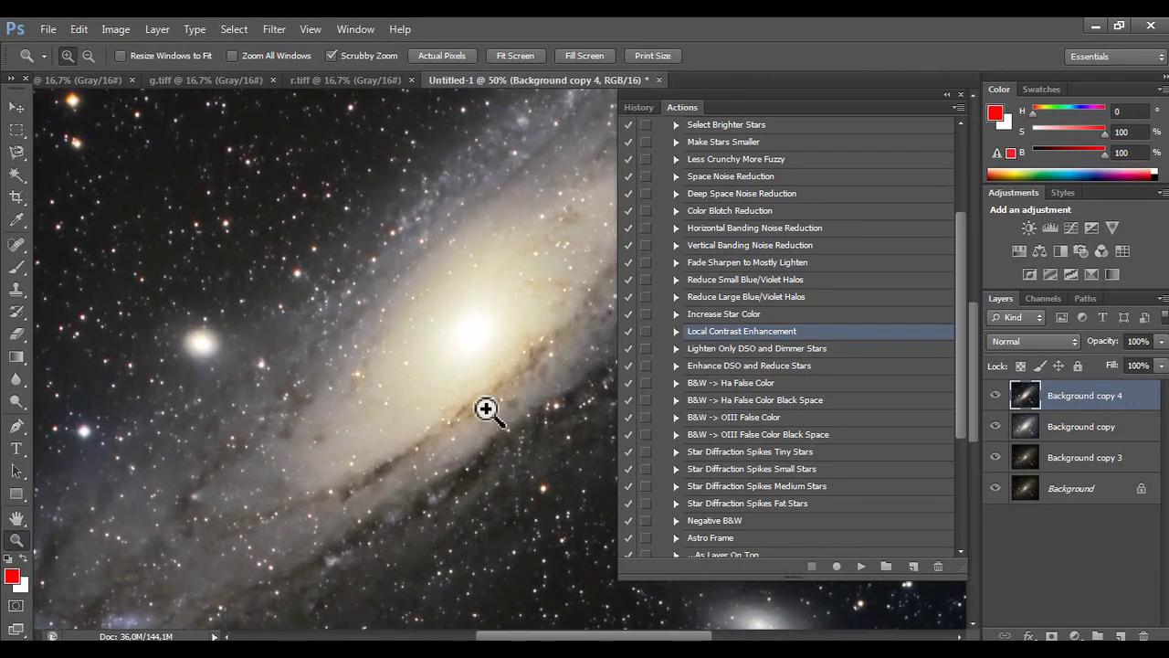
{"action": "left_click", "coordinate": [486, 438]}
{"action": "right_click", "coordinate": [488, 438]}
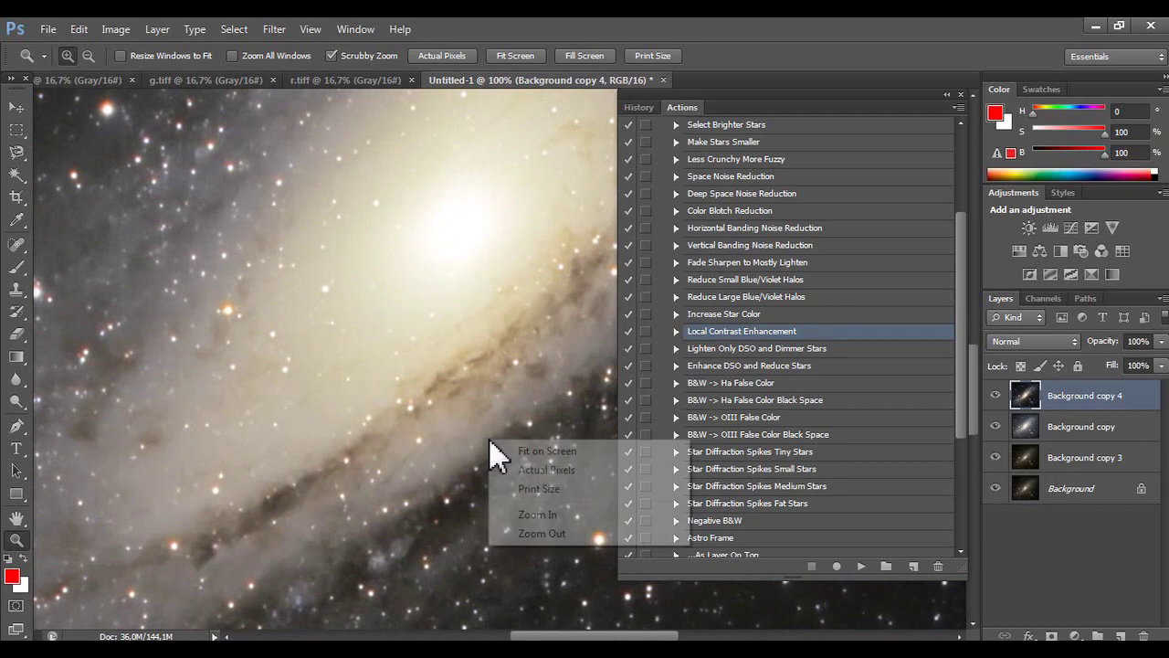
{"action": "left_click", "coordinate": [528, 468]}
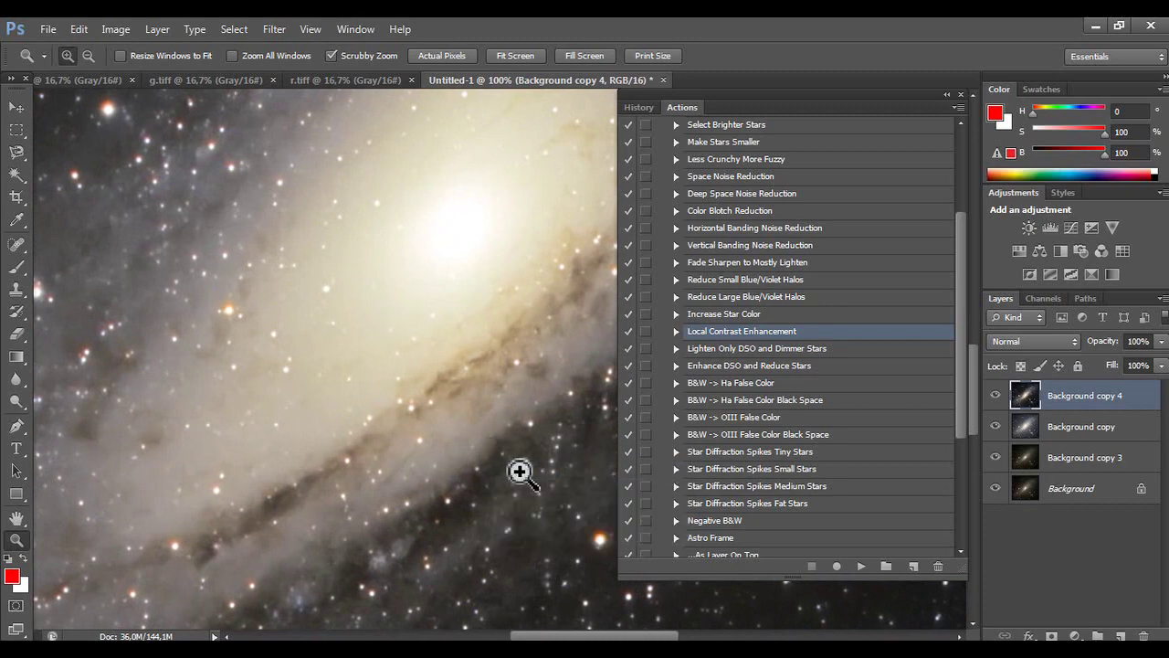
- Fit the whole galaxy on screen and close the Actions panel
{"action": "right_click", "coordinate": [512, 468]}
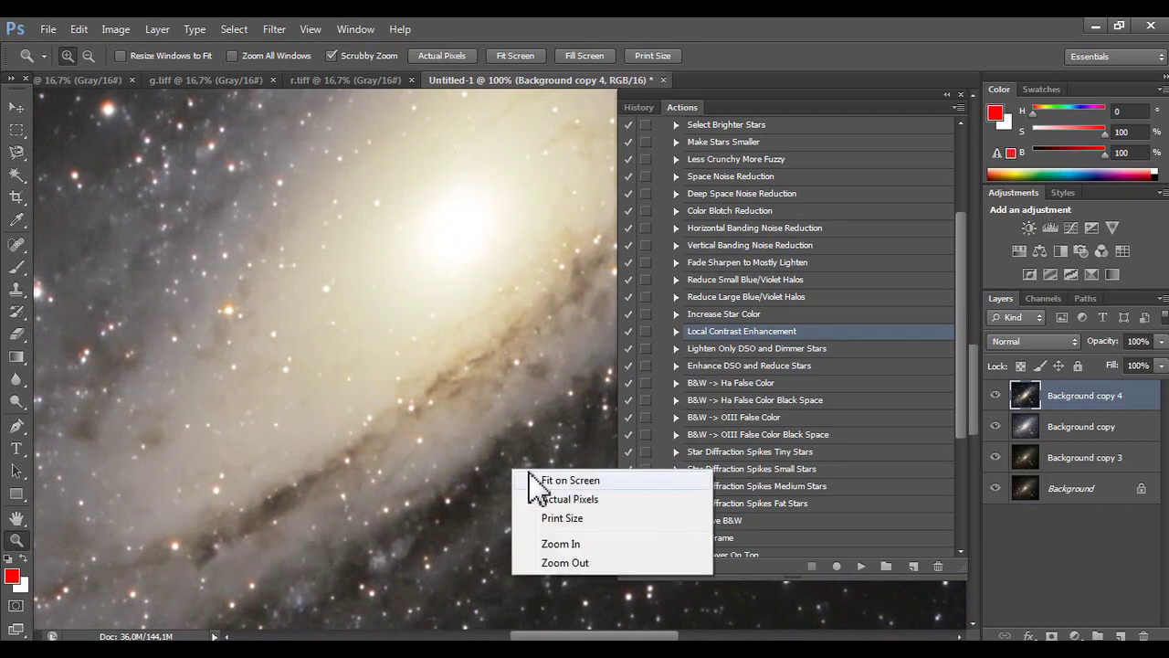
{"action": "left_click", "coordinate": [548, 481]}
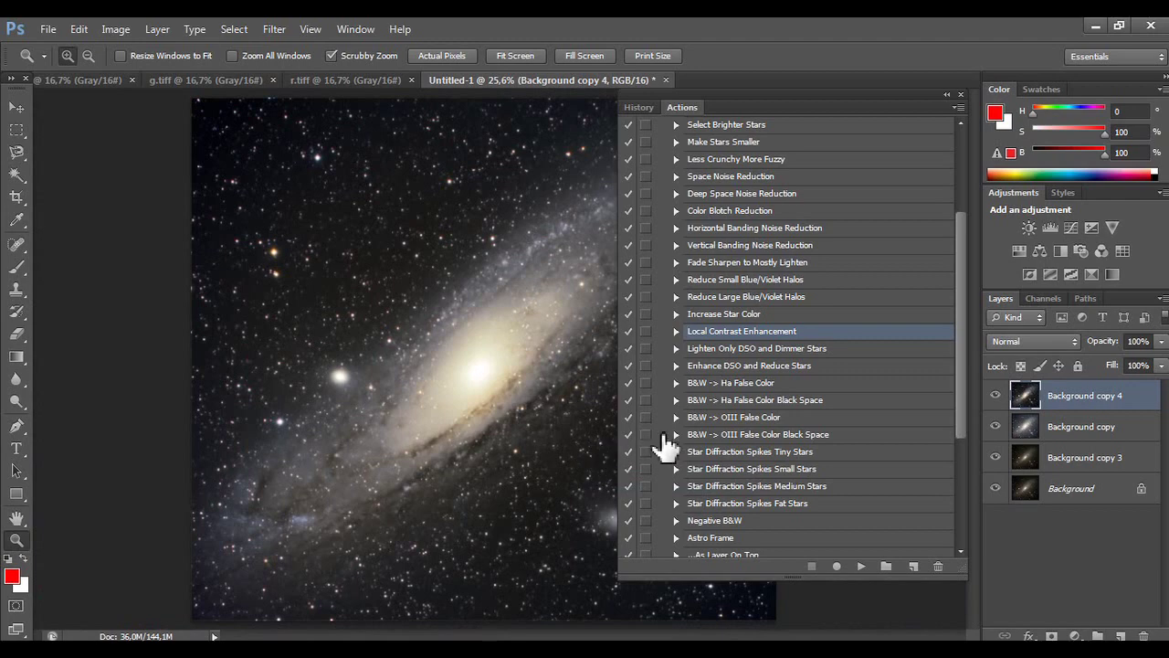
{"action": "left_click", "coordinate": [960, 95]}
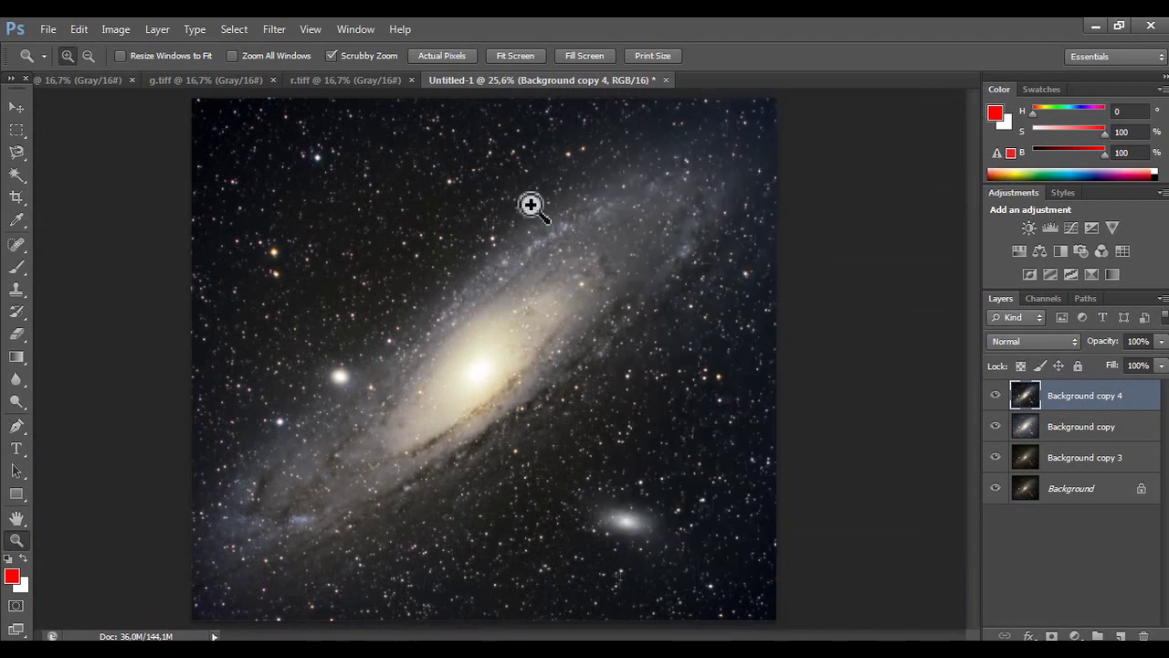
{"action": "left_click", "coordinate": [48, 28]}
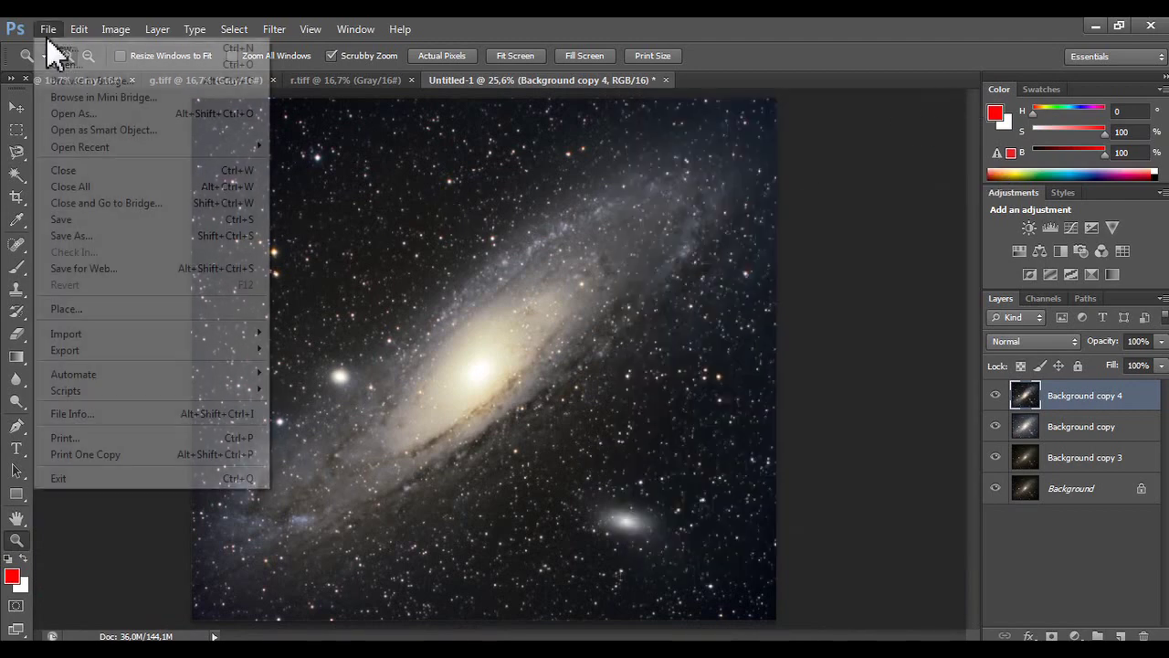
- Save Untitled-1 as a flattened TIFF copy without layers, accepting the TIFF options
{"action": "left_click", "coordinate": [149, 238]}
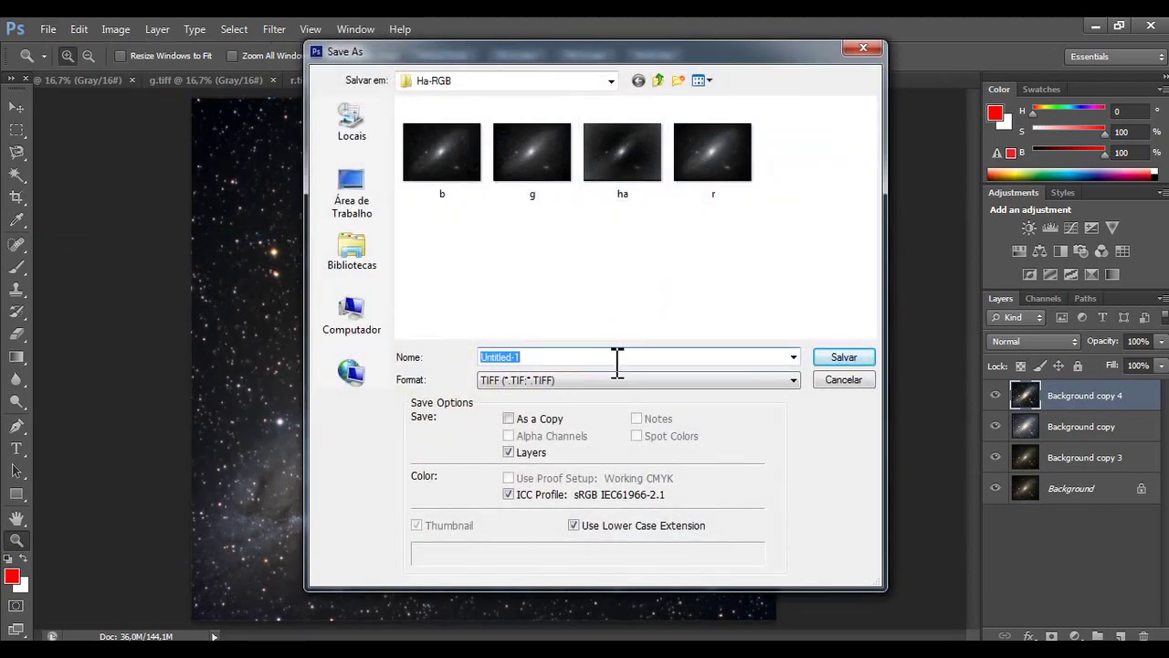
{"action": "left_click", "coordinate": [546, 452]}
{"action": "left_click", "coordinate": [844, 358]}
{"action": "left_click", "coordinate": [693, 122]}
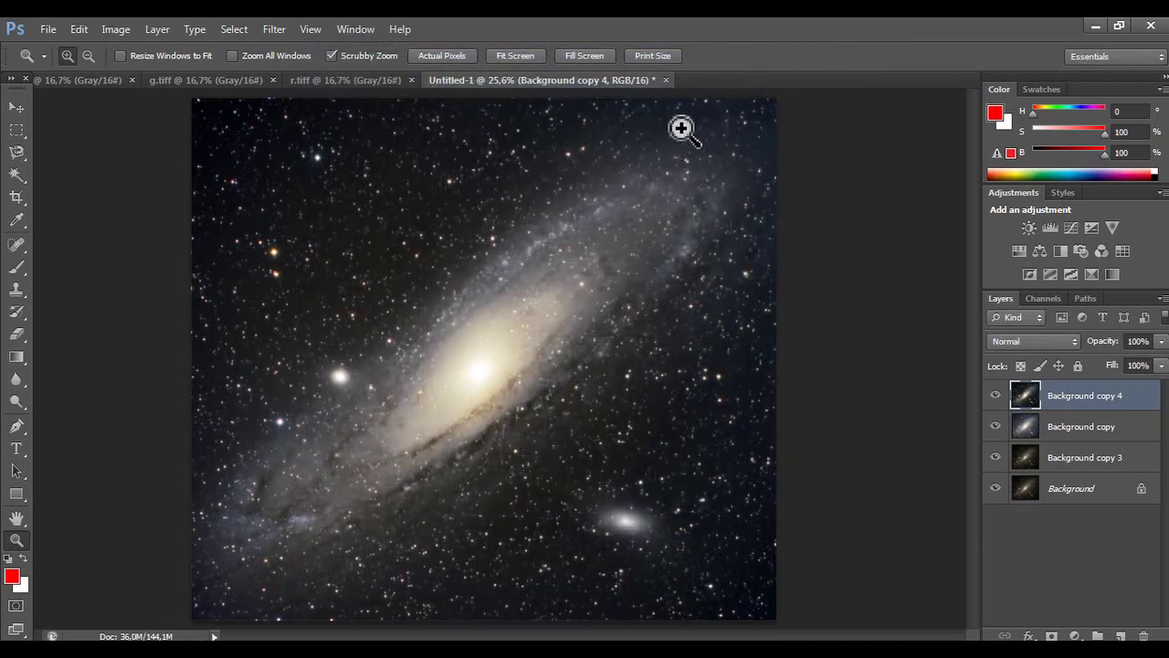